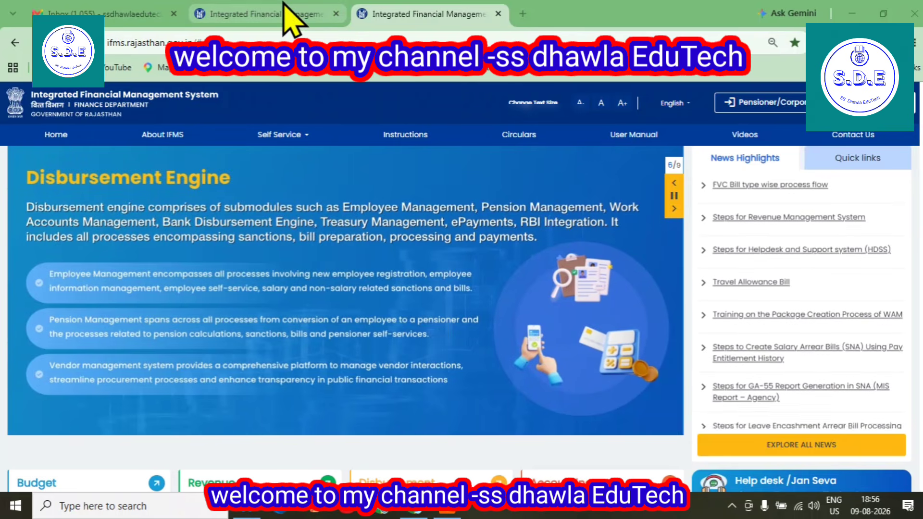
# - Enter Desk 2 with the HO role in the signed-in RajIFMS session and open the Employee Management module
pyautogui.click(288, 22)
pyautogui.click(340, 317)
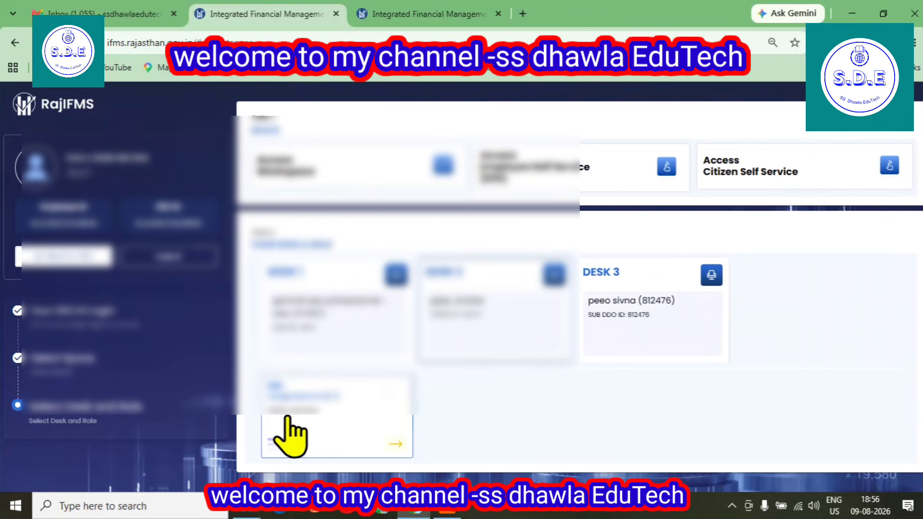
pyautogui.click(305, 411)
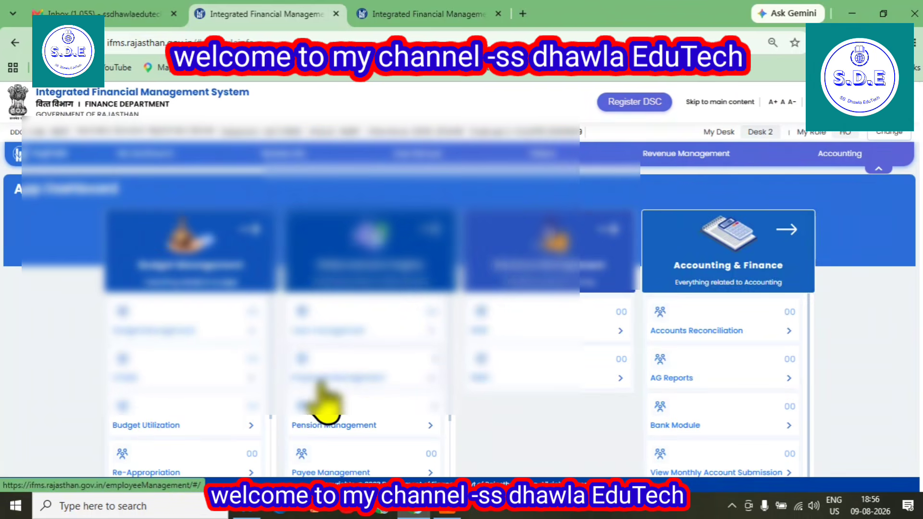
pyautogui.click(321, 381)
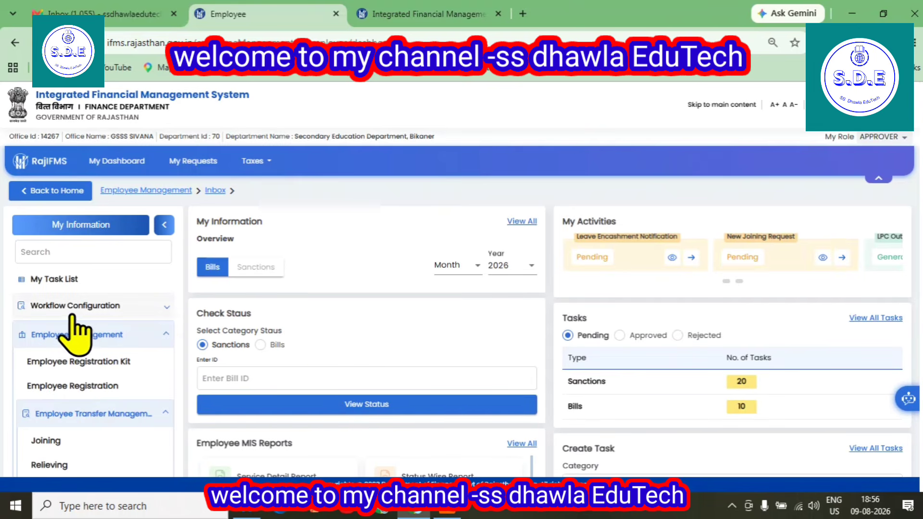
# - Load the EMPLOYEE REGISTRATION process in the workflow's Process Task Assignment
pyautogui.click(96, 309)
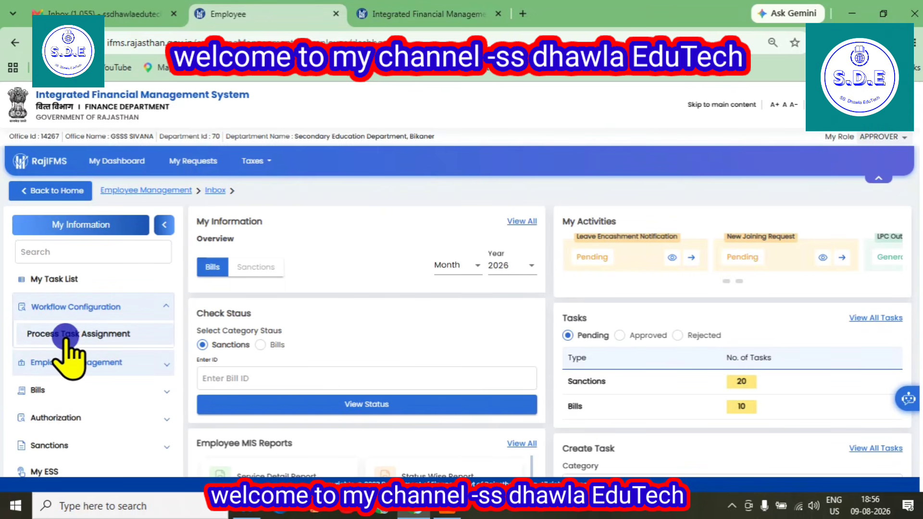
pyautogui.click(66, 335)
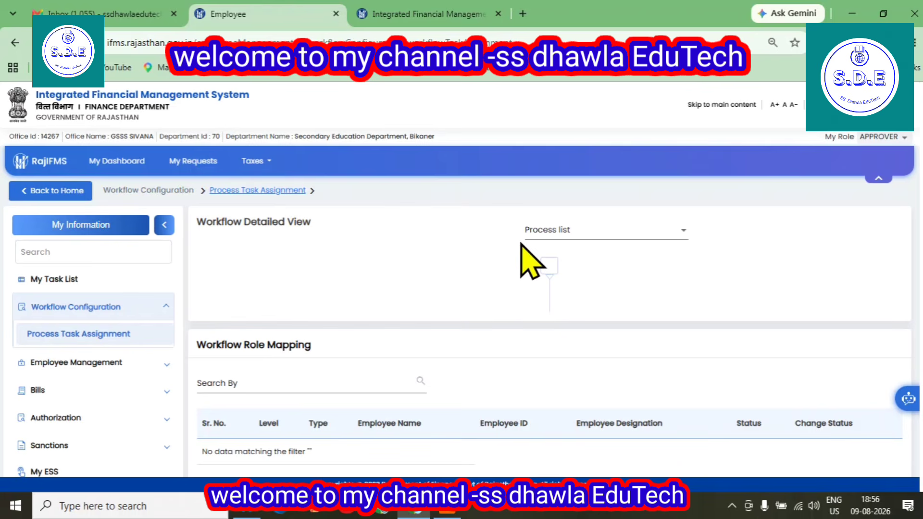
pyautogui.click(563, 231)
pyautogui.scroll(-10, 608, 336)
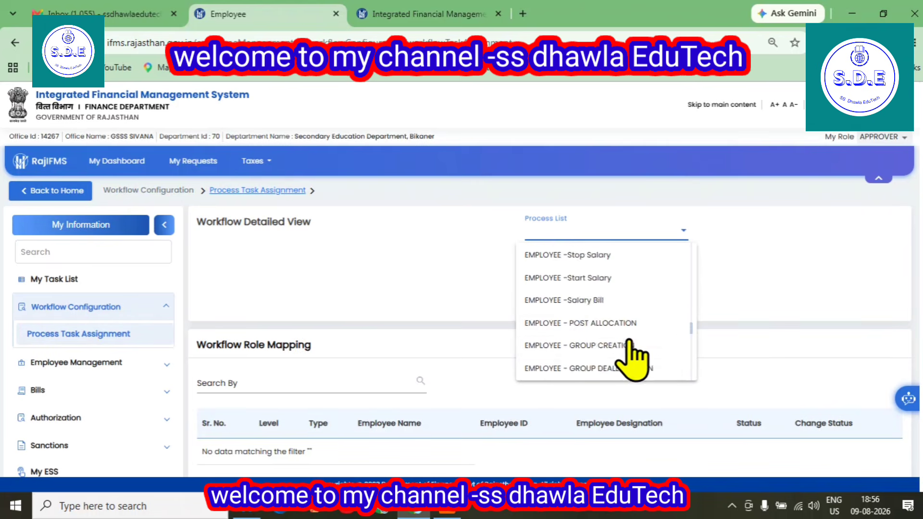
pyautogui.scroll(-5, 630, 356)
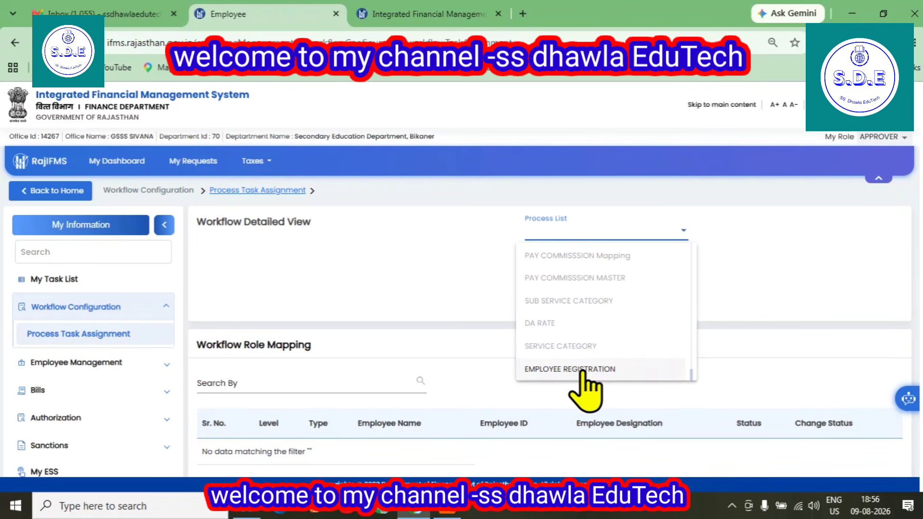
pyautogui.click(583, 369)
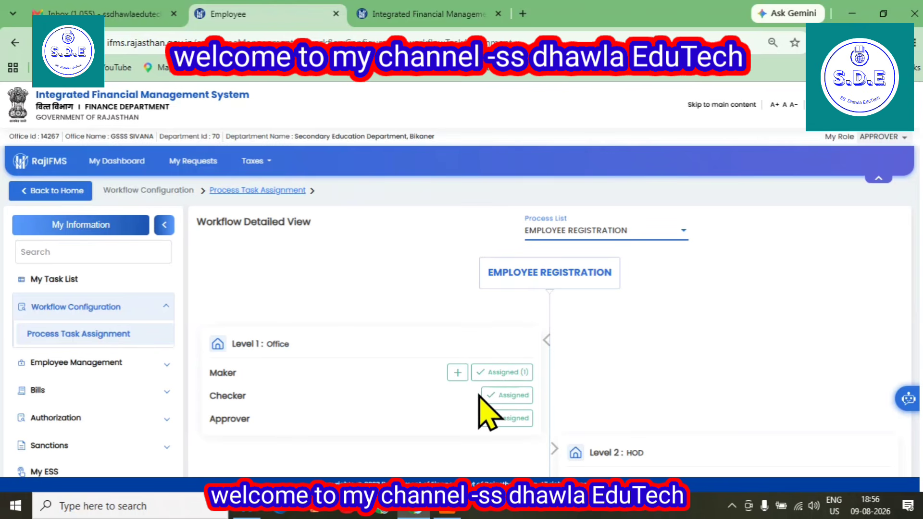
# - Assign the second listed HoD employee as the Level 2 HOD approver of the employee registration workflow and confirm the request
pyautogui.scroll(-3, 483, 385)
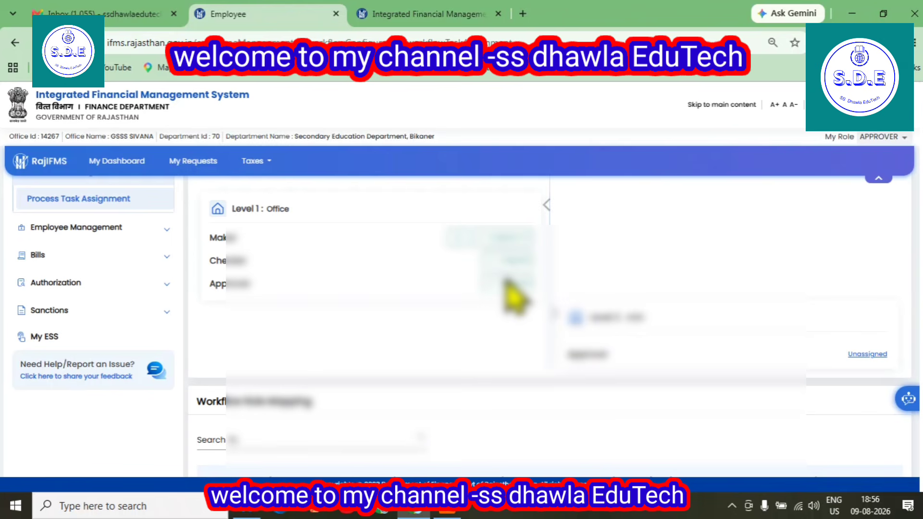
pyautogui.scroll(-3, 515, 296)
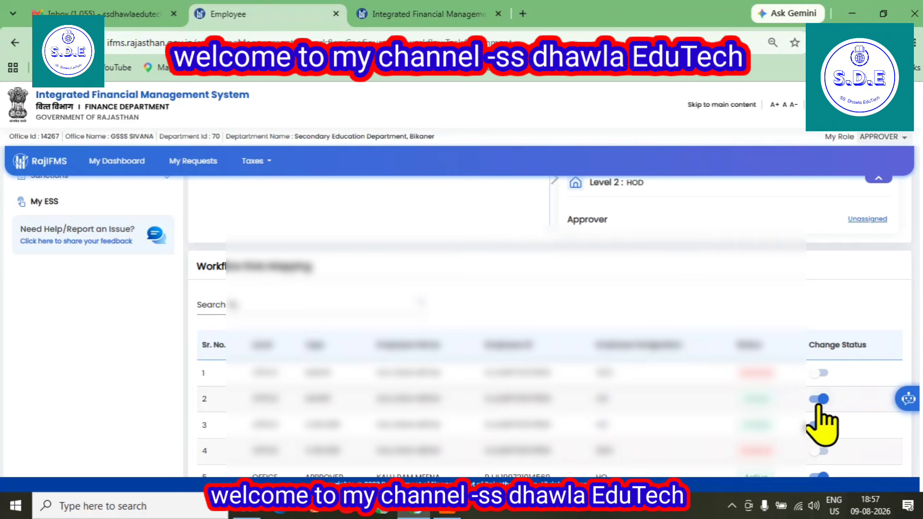
pyautogui.scroll(-1, 358, 442)
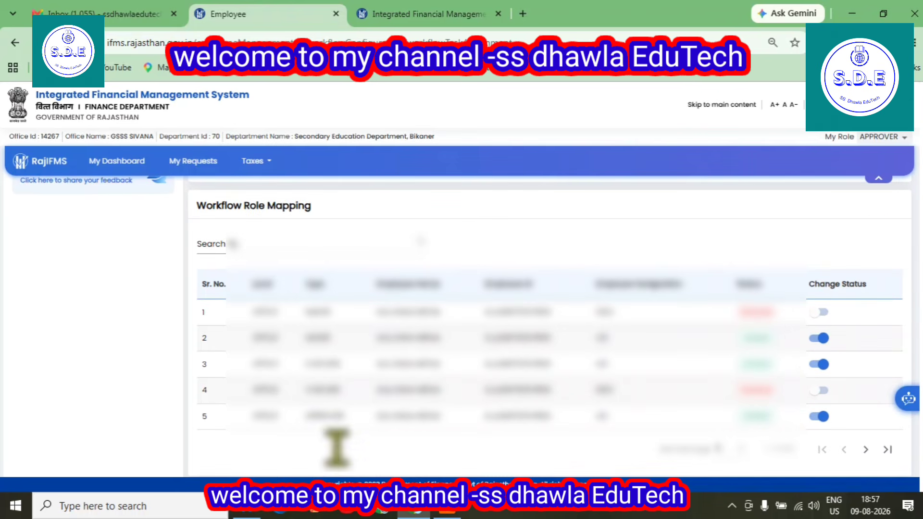
pyautogui.scroll(3, 645, 397)
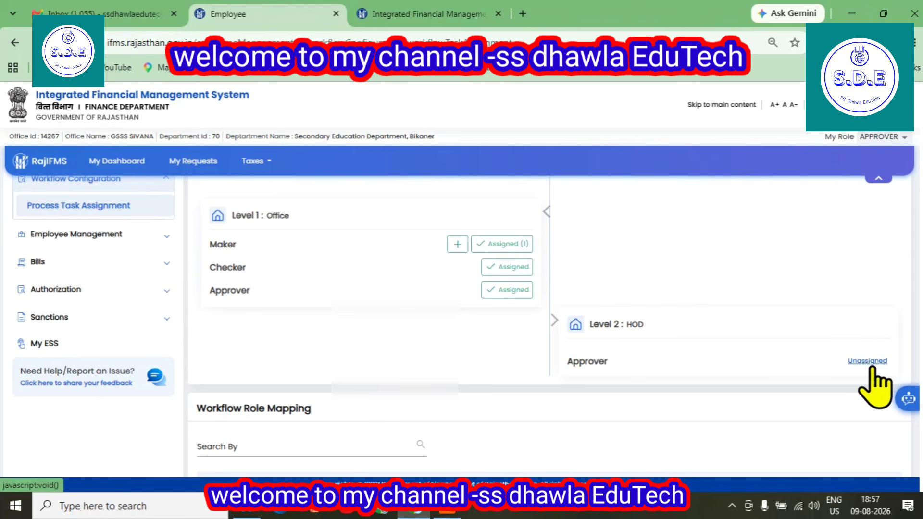
pyautogui.click(868, 361)
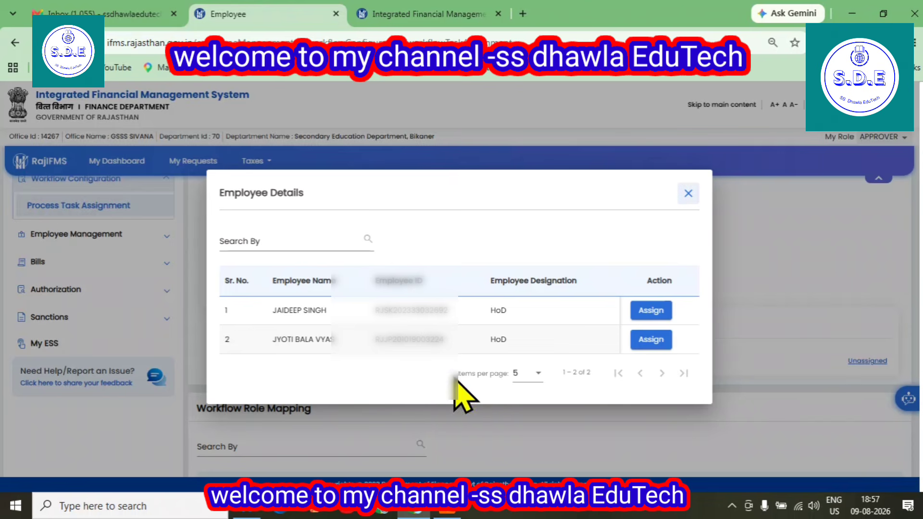
pyautogui.click(651, 340)
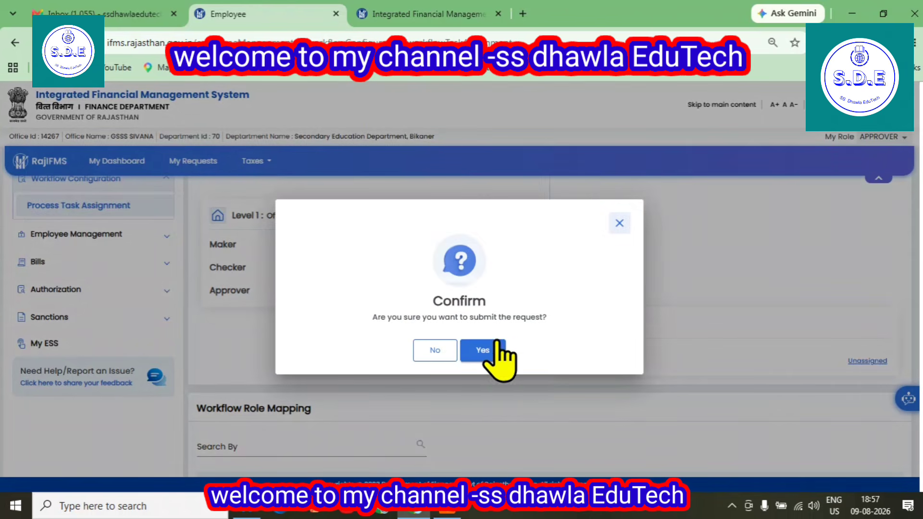
pyautogui.click(486, 356)
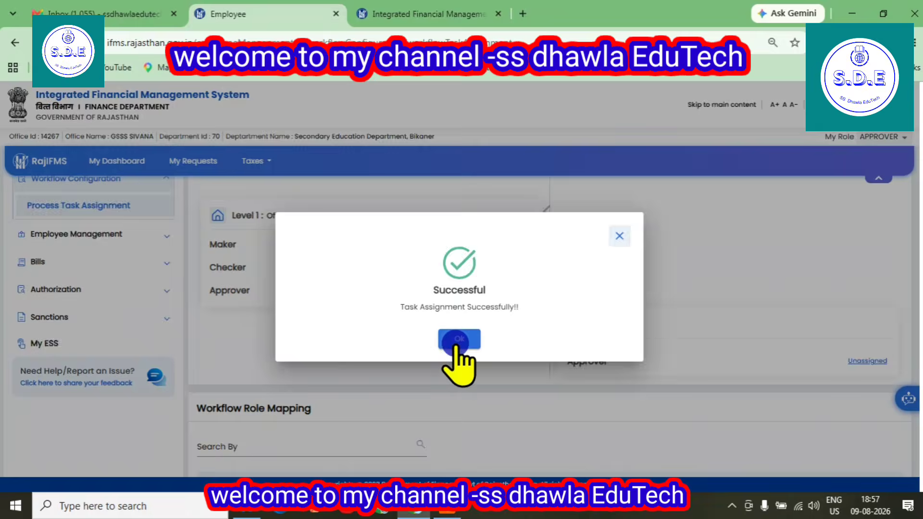
pyautogui.click(457, 340)
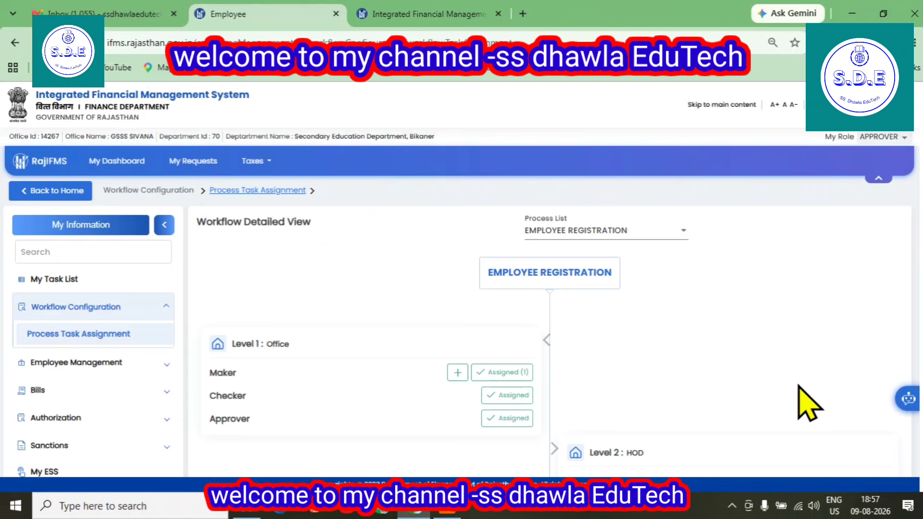
# - Review the updated workflow role mapping and open Employee Registration under Employee Management
pyautogui.scroll(-3, 778, 388)
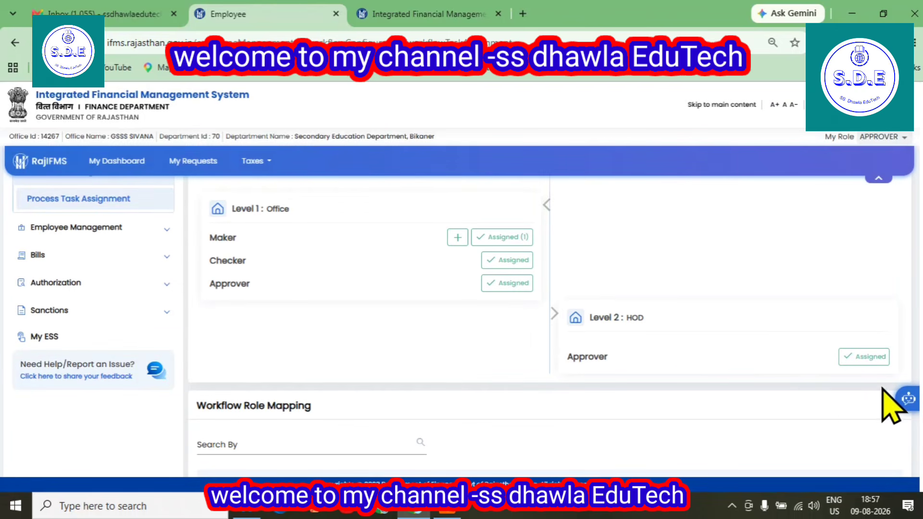
pyautogui.scroll(-4, 854, 380)
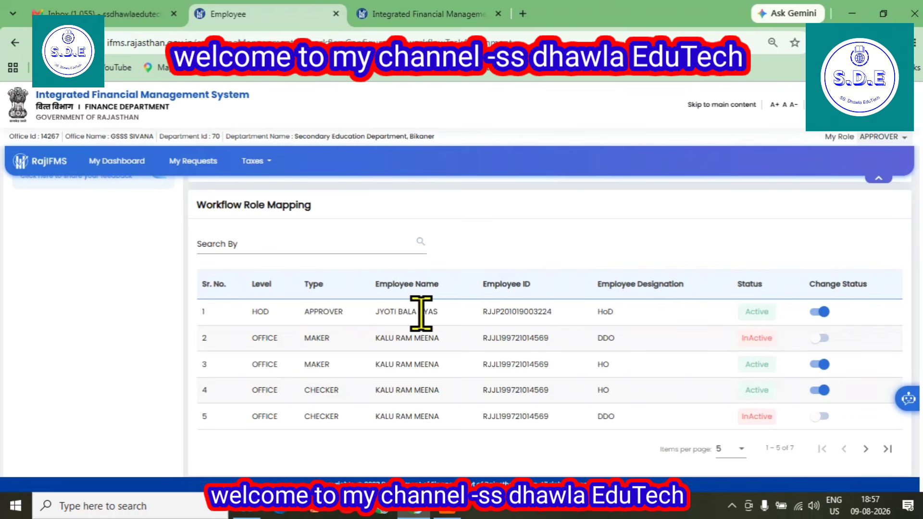
pyautogui.scroll(4, 433, 312)
pyautogui.scroll(1, 449, 337)
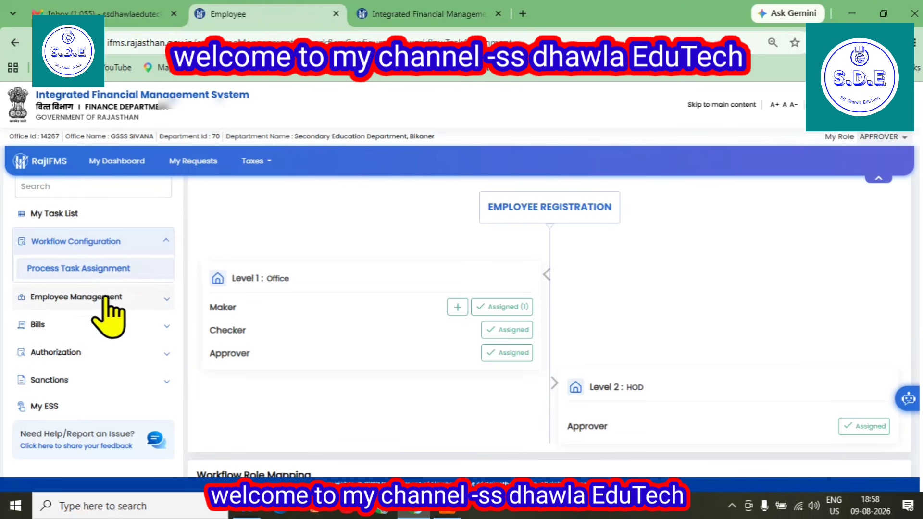
pyautogui.click(50, 296)
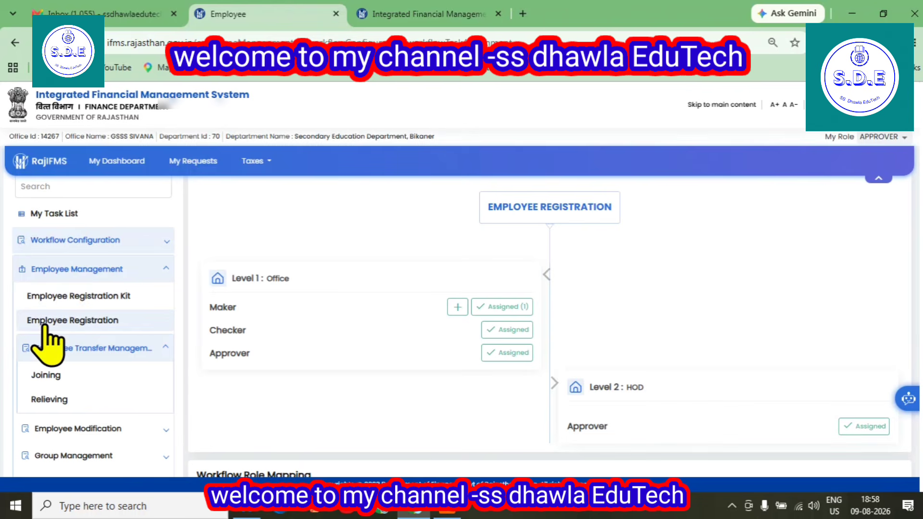
pyautogui.click(62, 320)
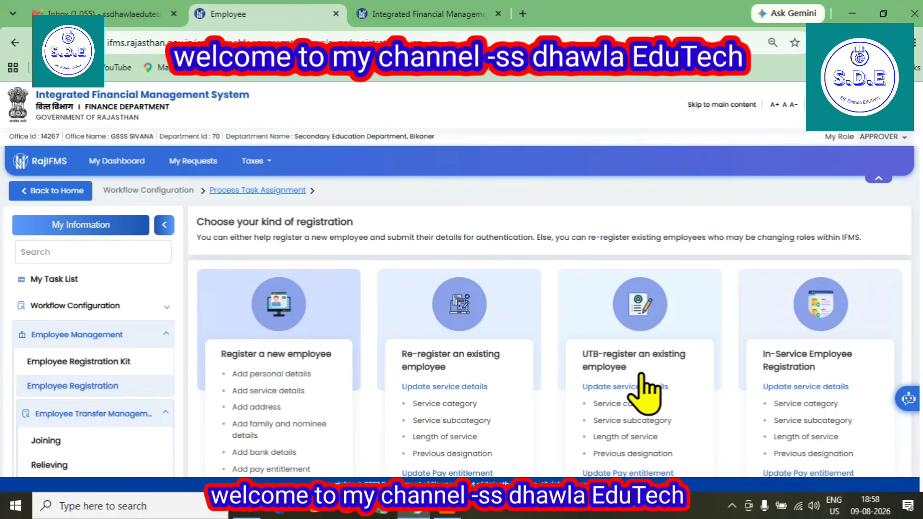
# - Start registering a new employee and set the service category to Class IV
pyautogui.scroll(-1, 645, 391)
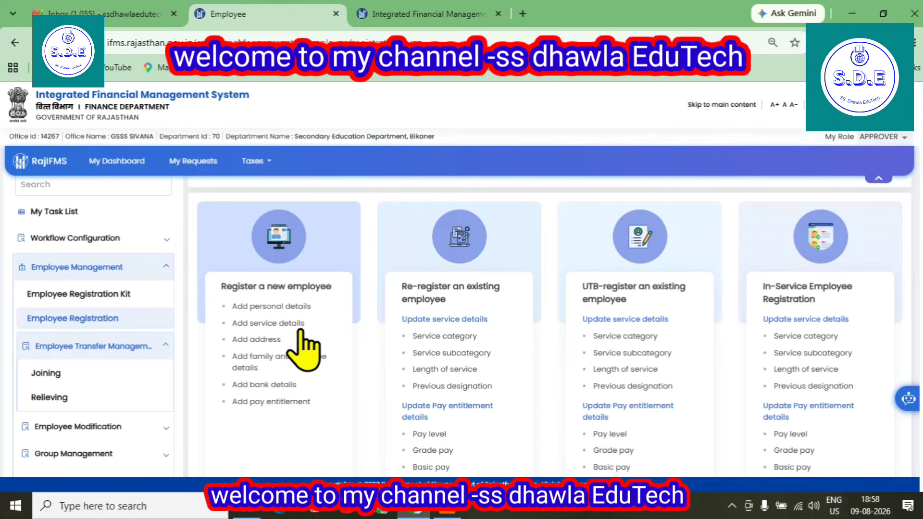
pyautogui.scroll(-1, 282, 311)
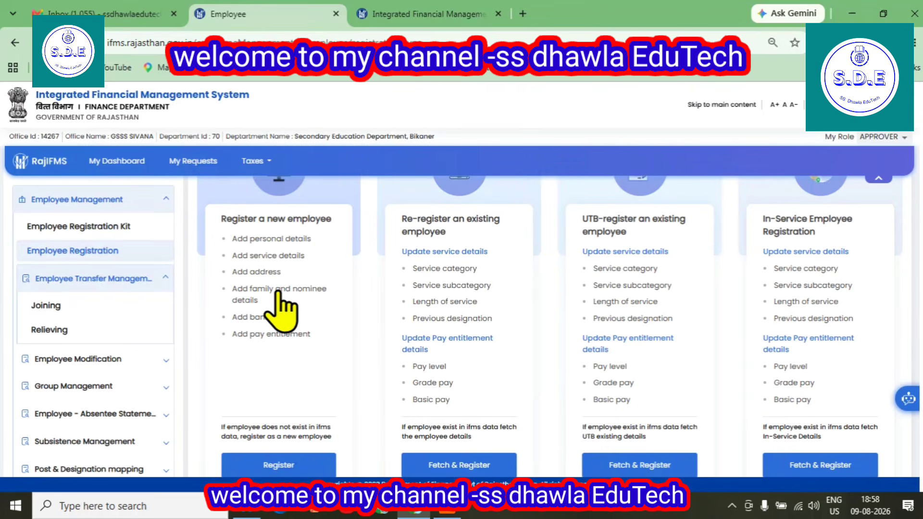
pyautogui.scroll(-2, 278, 294)
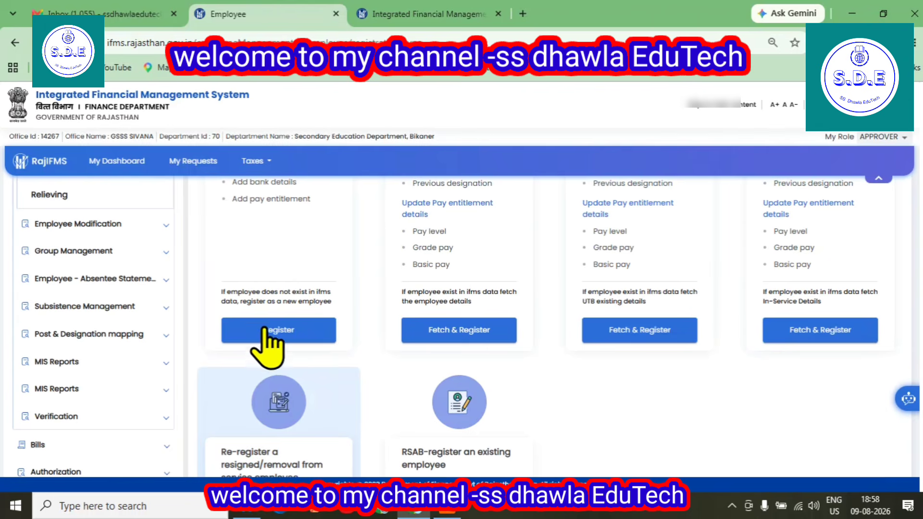
pyautogui.click(281, 333)
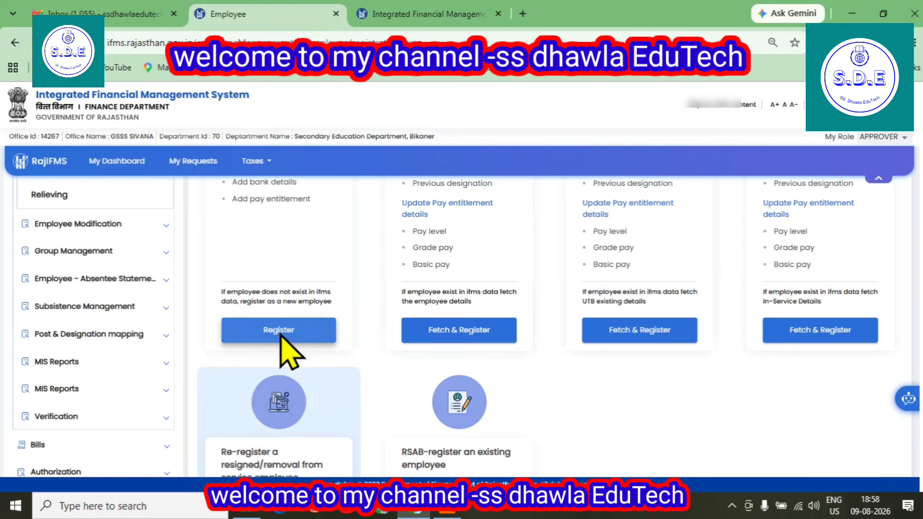
pyautogui.click(315, 291)
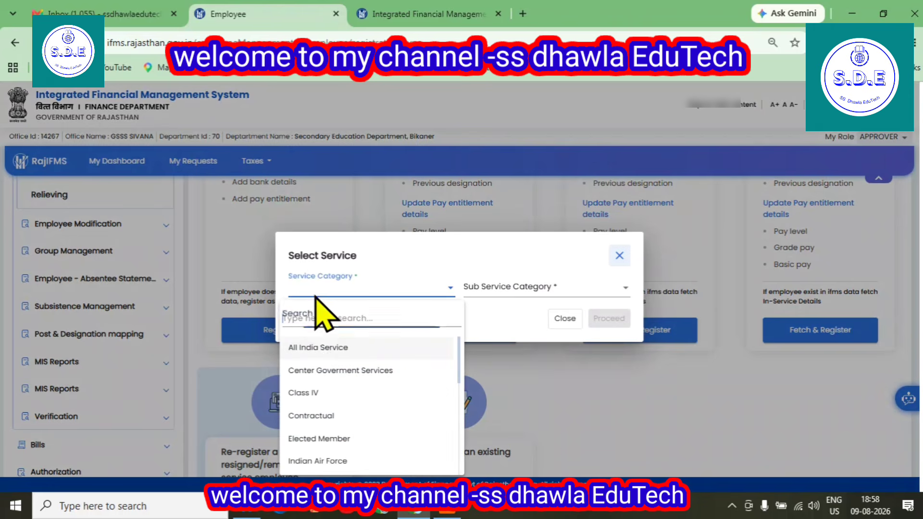
pyautogui.scroll(-2, 361, 368)
pyautogui.scroll(-3, 361, 385)
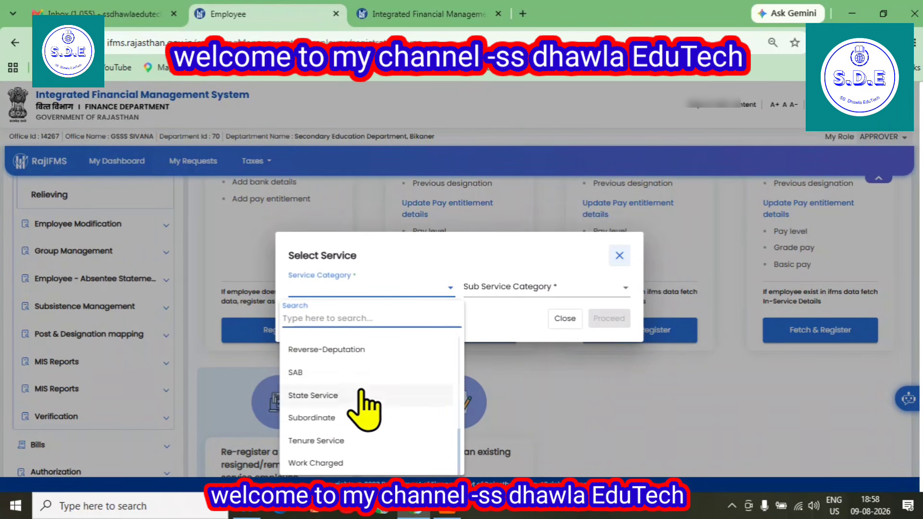
pyautogui.scroll(1, 356, 445)
pyautogui.scroll(-2, 350, 429)
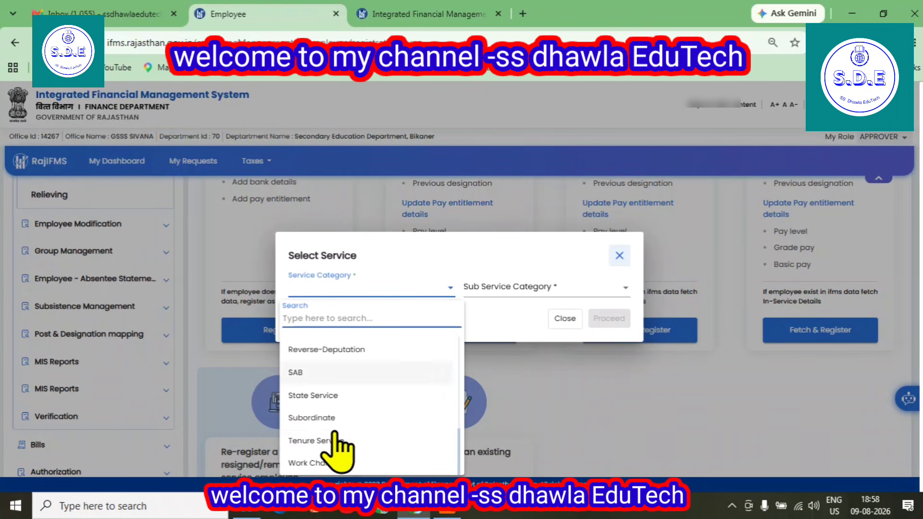
pyautogui.scroll(2, 336, 447)
pyautogui.scroll(5, 335, 433)
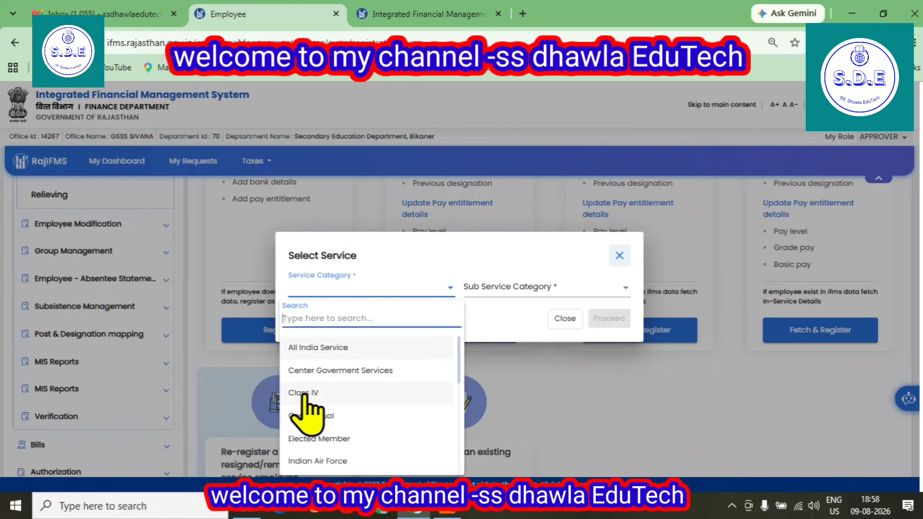
pyautogui.click(314, 394)
# - Set the sub service category to Rajasthan Class Forth Service and proceed to the registration form
pyautogui.click(496, 288)
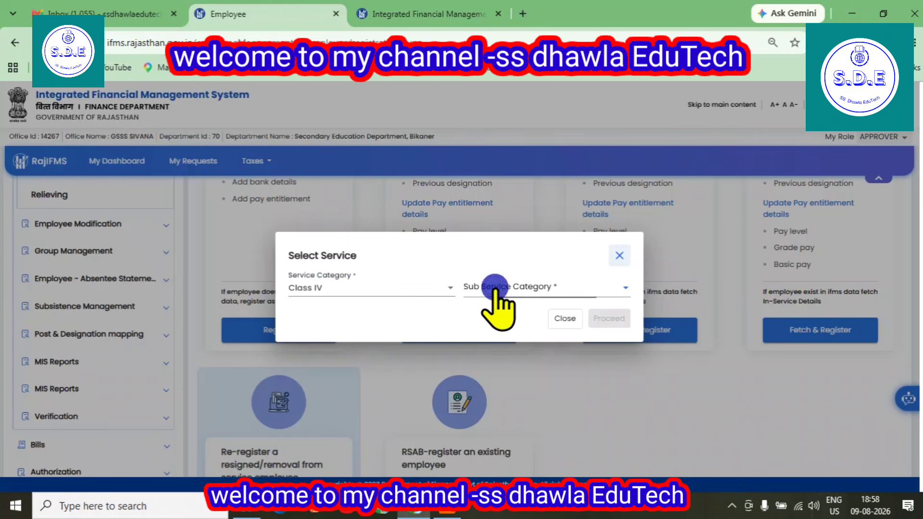
pyautogui.scroll(-2, 542, 366)
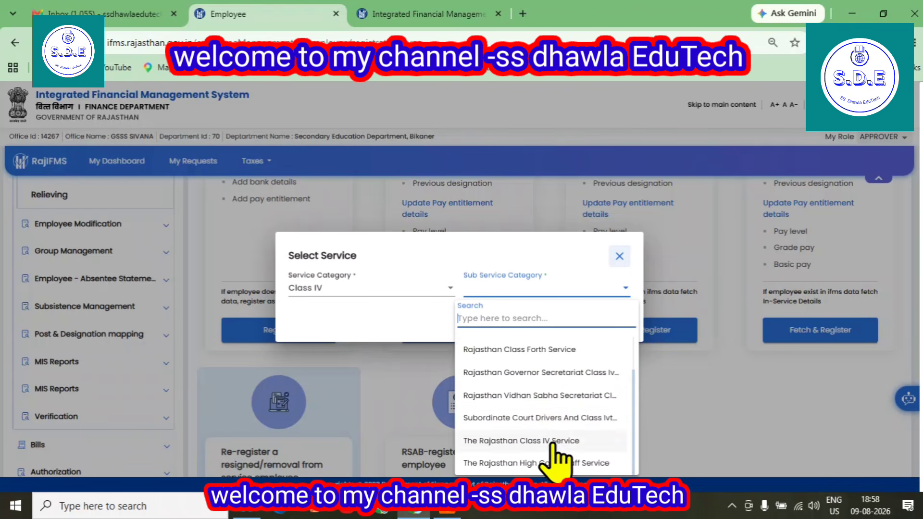
pyautogui.scroll(2, 553, 445)
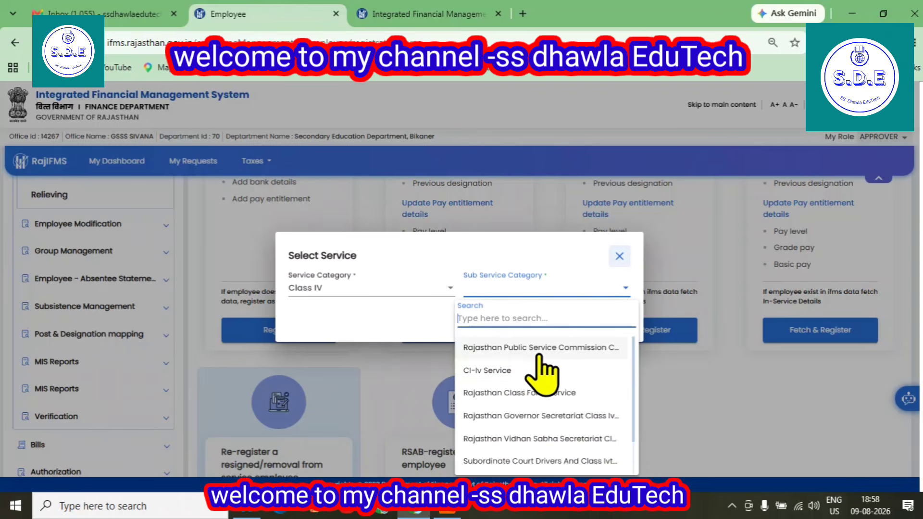
pyautogui.click(537, 393)
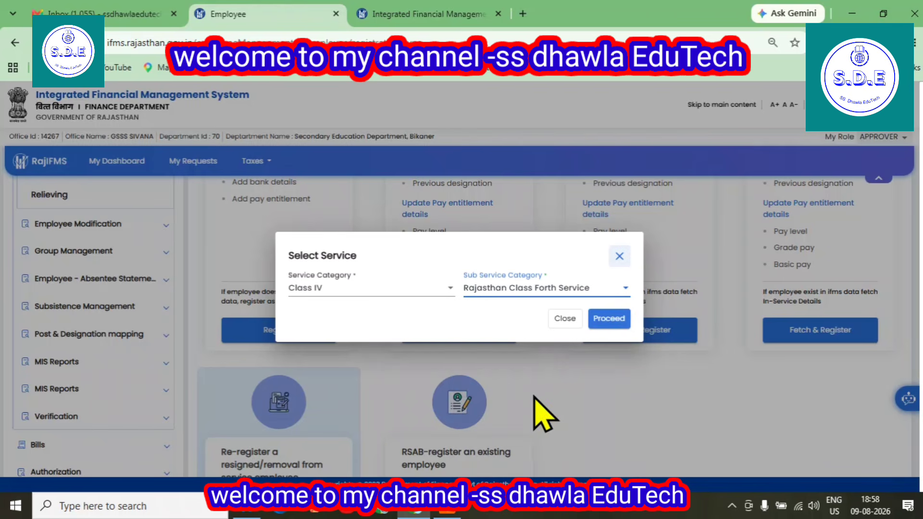
pyautogui.click(603, 322)
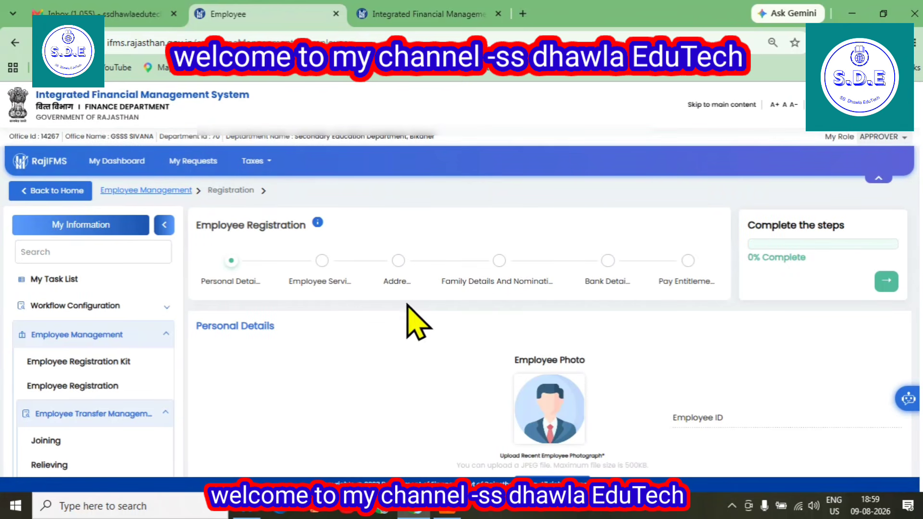
# - Switch the working role to Maker and set the new employee's gender to Male in the personal details
pyautogui.click(879, 139)
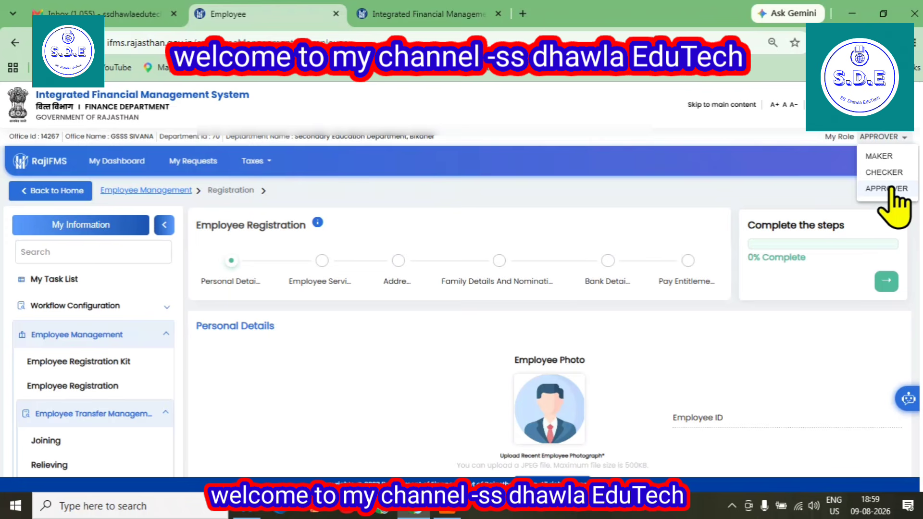
pyautogui.click(888, 160)
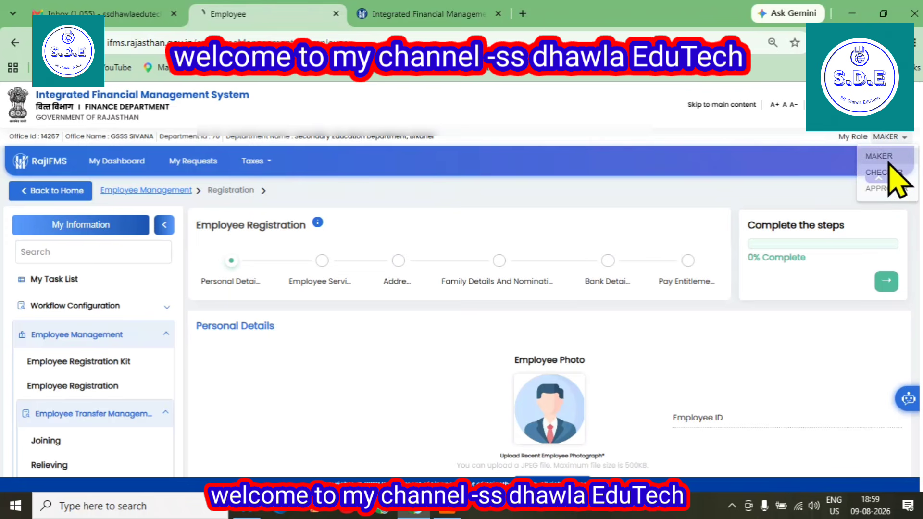
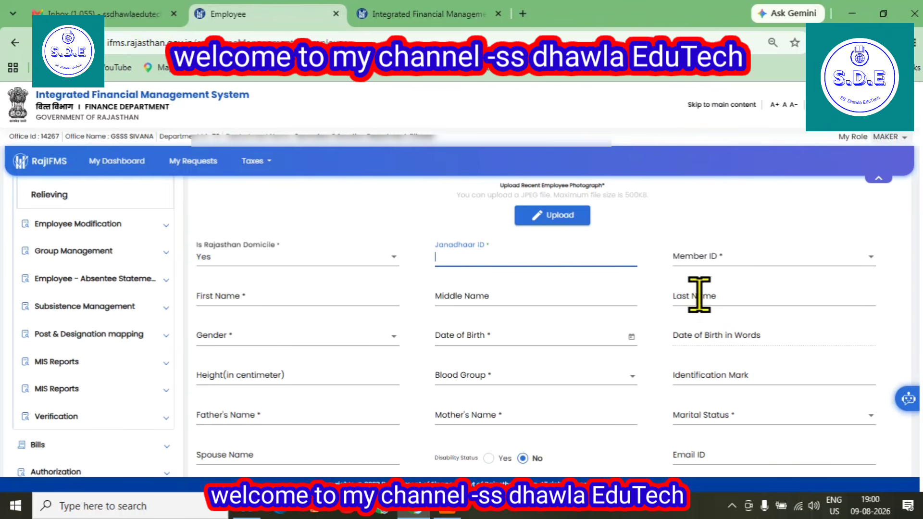
pyautogui.click(238, 339)
pyautogui.click(225, 341)
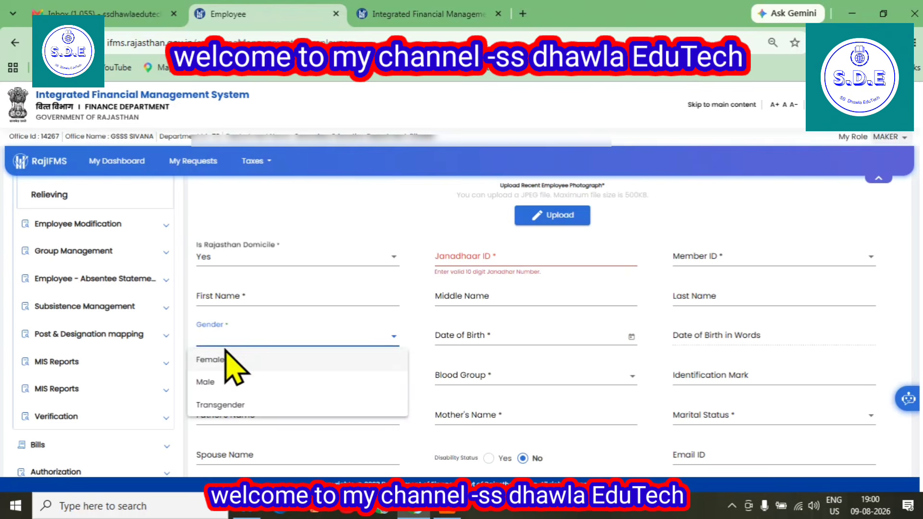
pyautogui.click(220, 387)
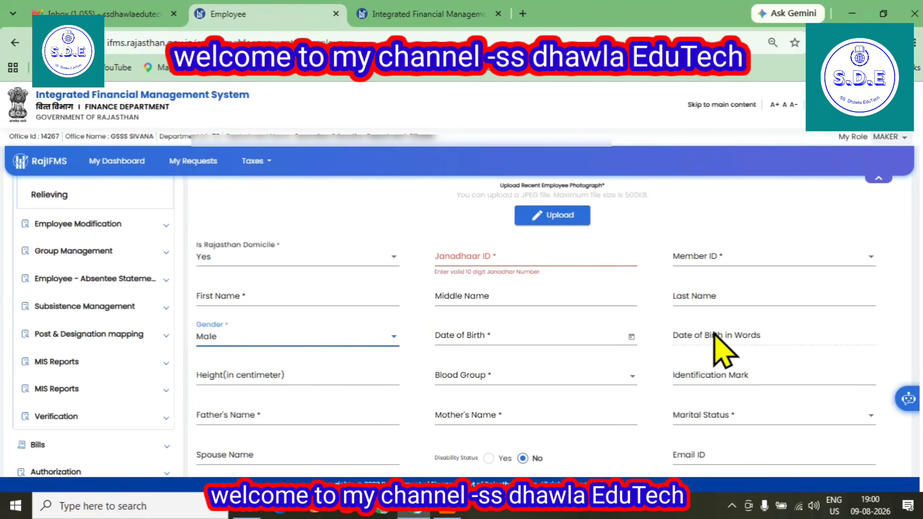
# - Look through the available marital status options without choosing one
pyautogui.scroll(-1, 716, 344)
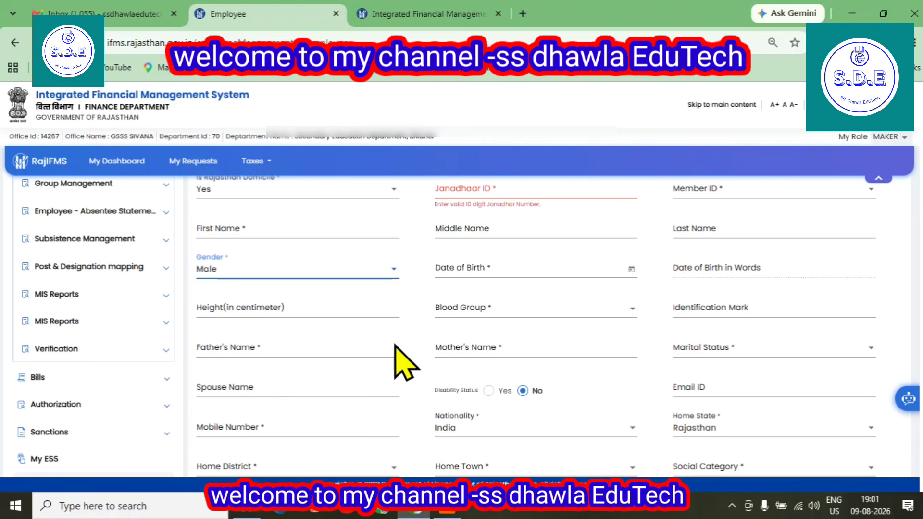
pyautogui.click(707, 351)
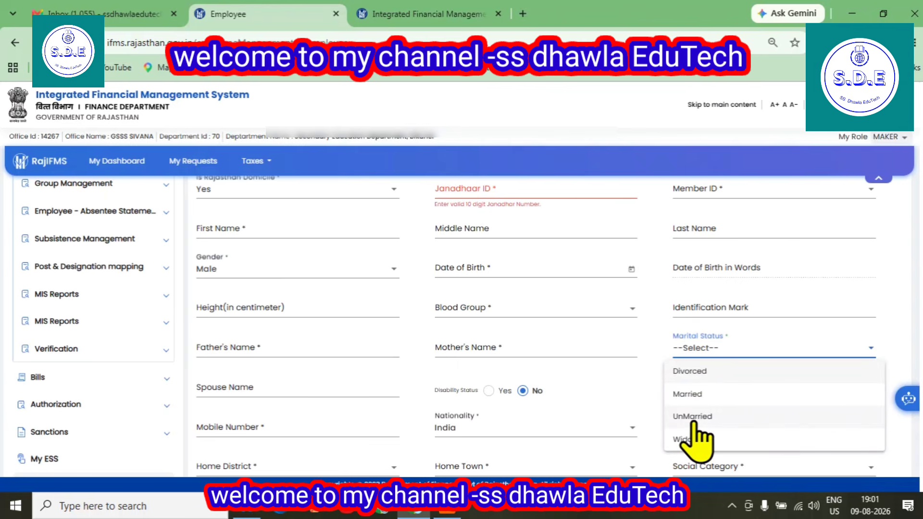
pyautogui.click(720, 344)
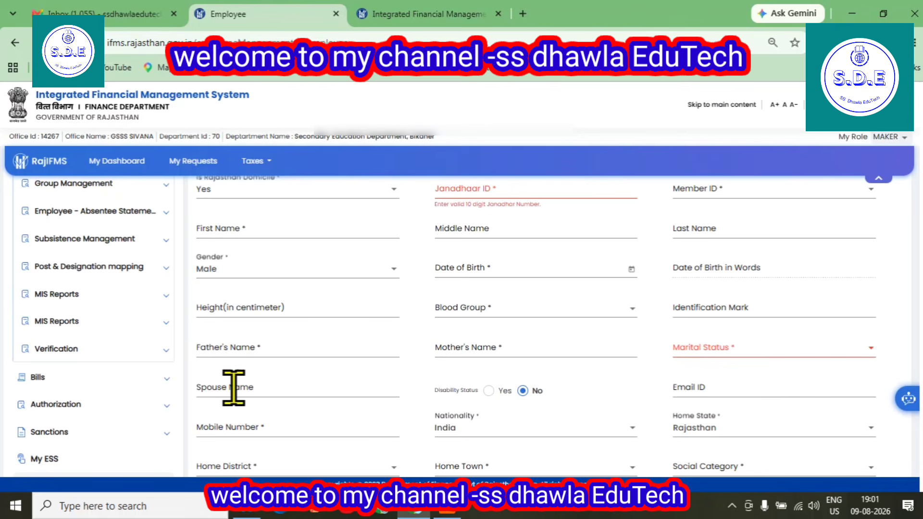
# - Set the employee's social category to General
pyautogui.scroll(-1, 234, 387)
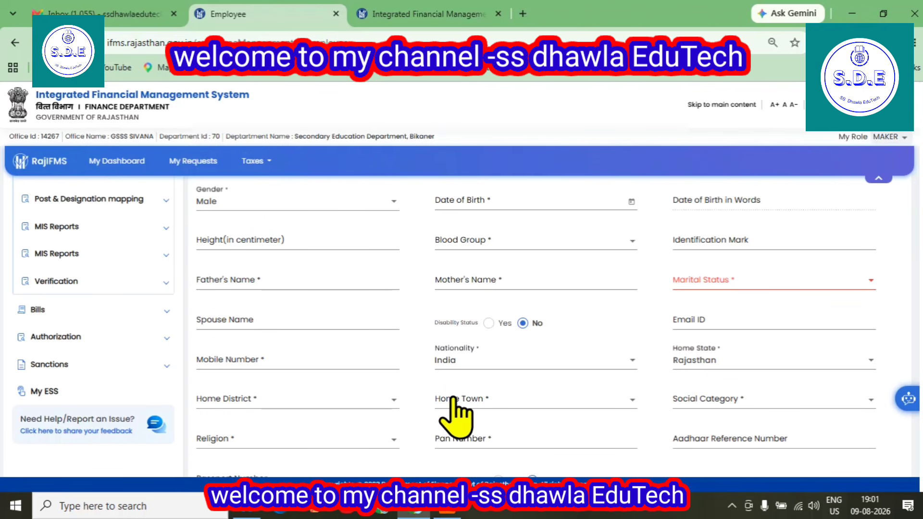
pyautogui.click(717, 400)
pyautogui.click(719, 402)
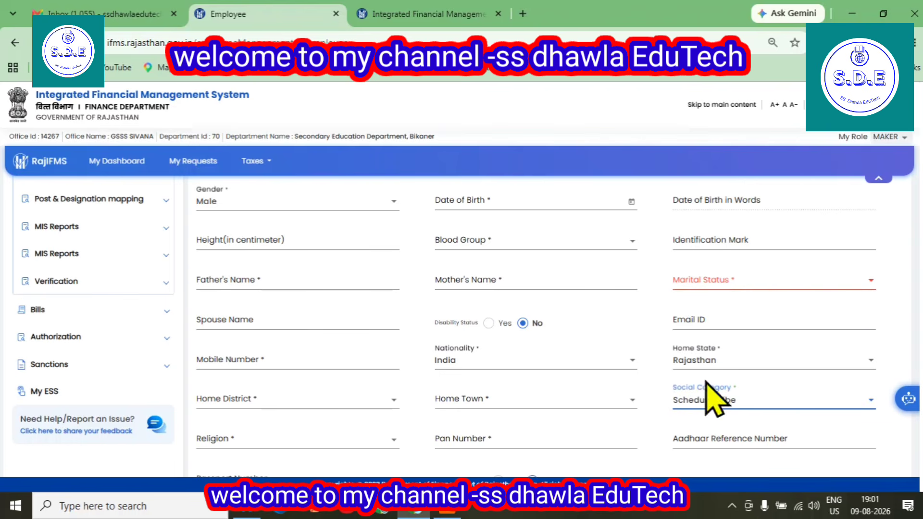
pyautogui.click(699, 404)
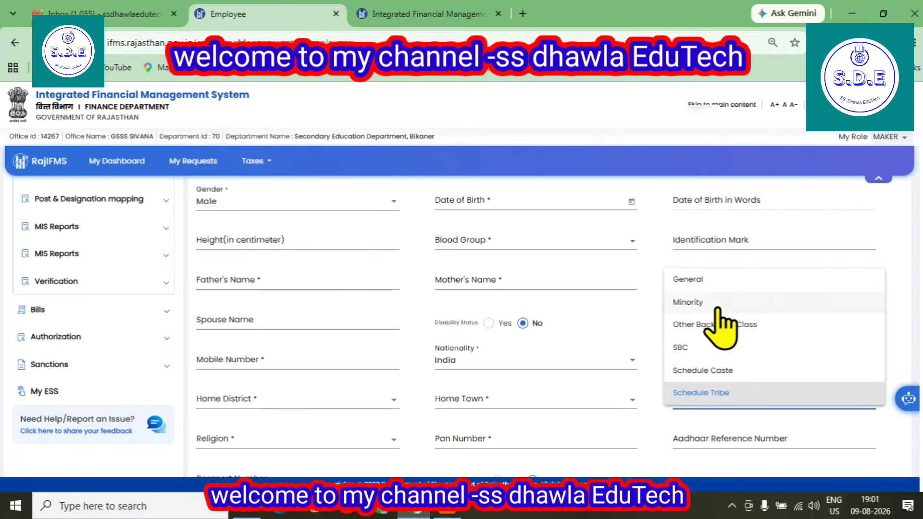
pyautogui.click(706, 281)
# - Set the employee's religion to Hindu
pyautogui.scroll(-1, 429, 371)
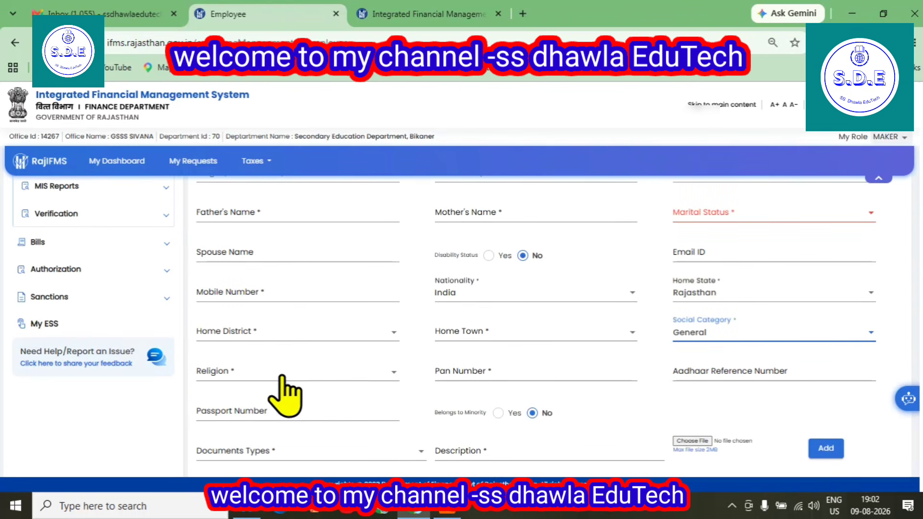
pyautogui.click(219, 374)
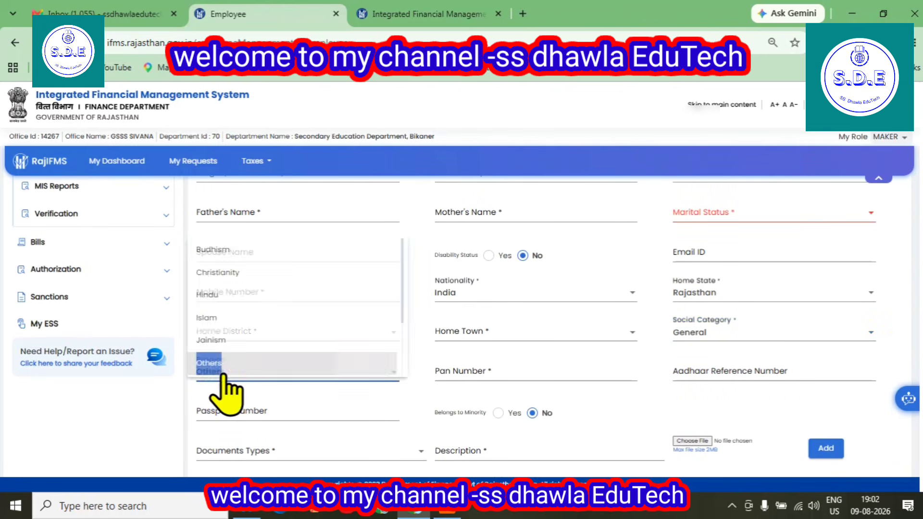
pyautogui.click(222, 378)
pyautogui.click(243, 377)
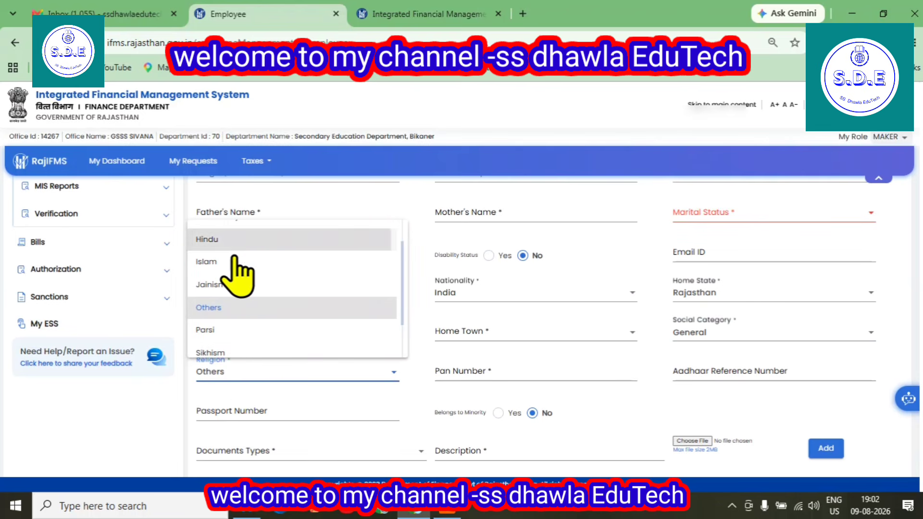
pyautogui.click(231, 241)
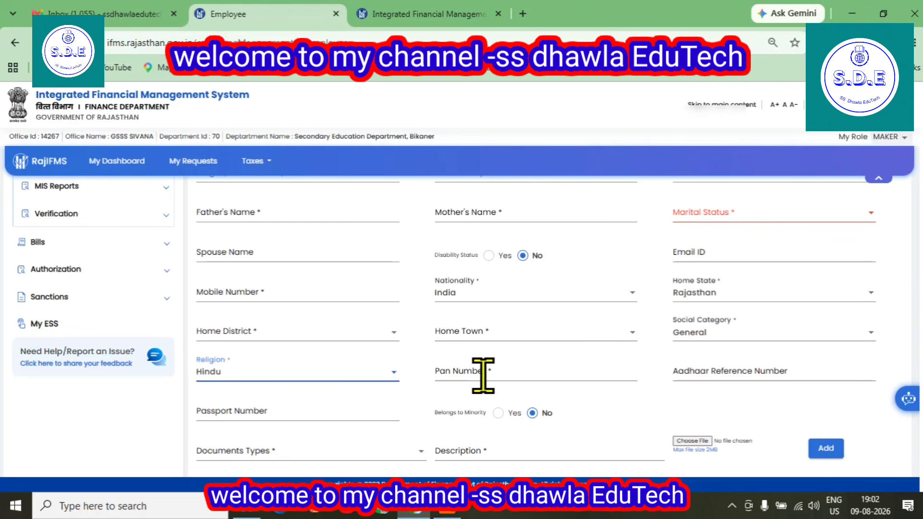
# - Open the Aadhaar number entry for the Aadhaar reference number and close it without submitting a number
pyautogui.click(741, 373)
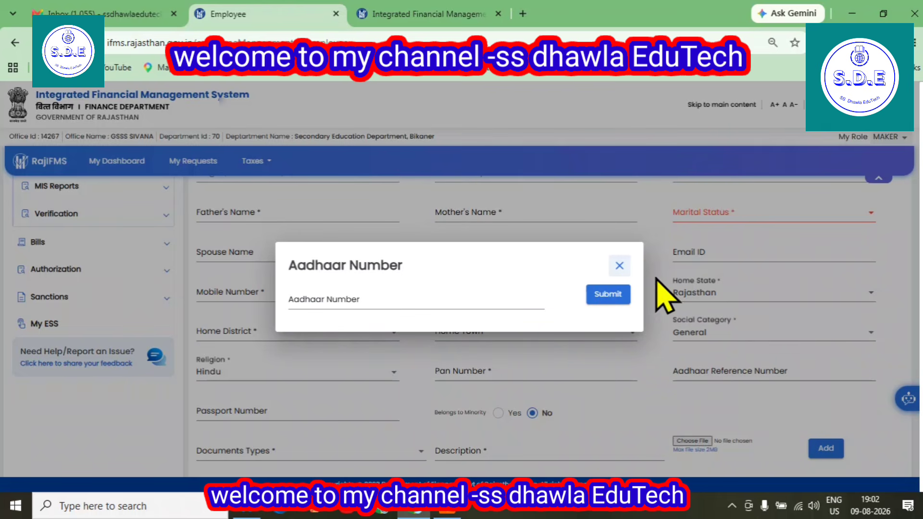
pyautogui.click(621, 268)
pyautogui.click(775, 371)
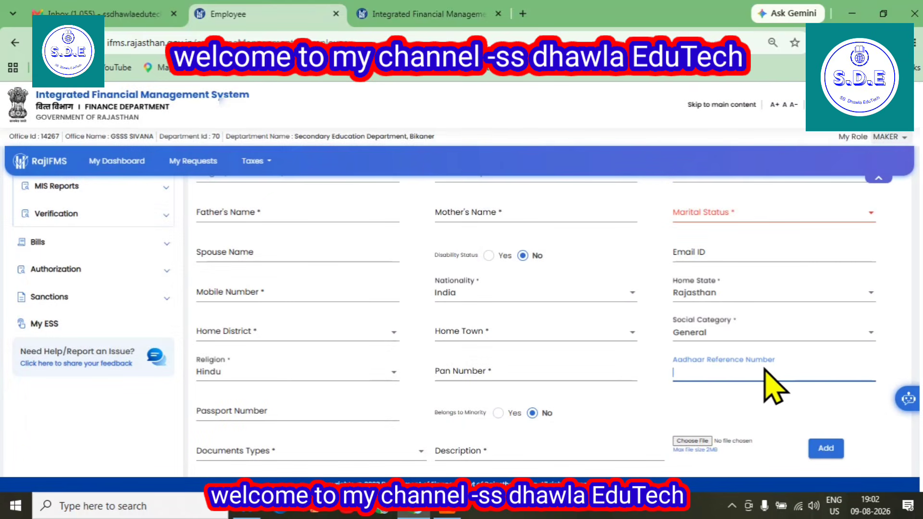
# - Review the document types that can be attached to the personal details, without choosing one
pyautogui.scroll(-2, 765, 370)
pyautogui.click(250, 383)
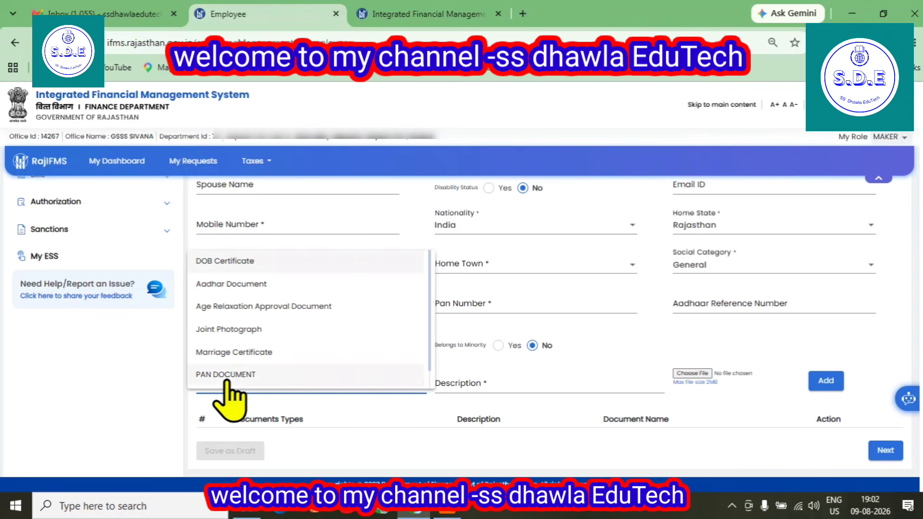
pyautogui.scroll(-1, 242, 377)
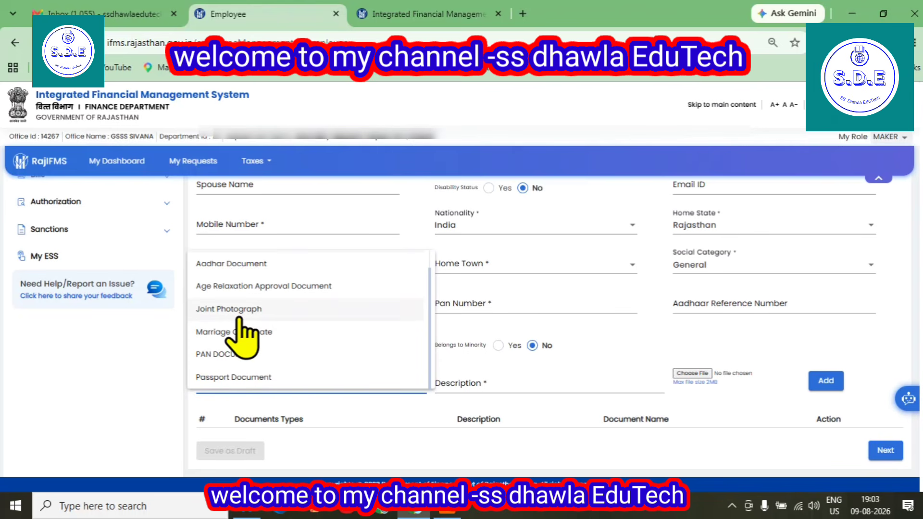
pyautogui.scroll(1, 244, 336)
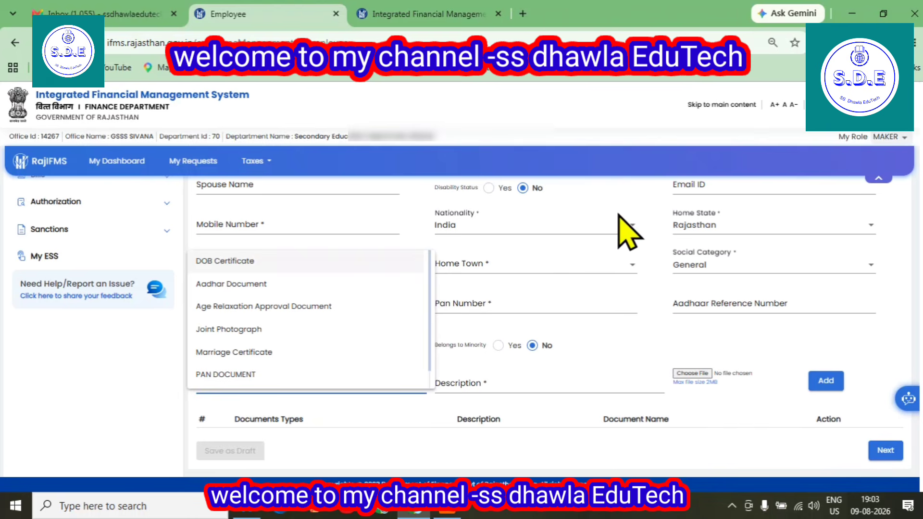
pyautogui.click(584, 372)
# - Examine the designation options in the employee service details, searching them for "class" and browsing the full list
pyautogui.scroll(10, 579, 379)
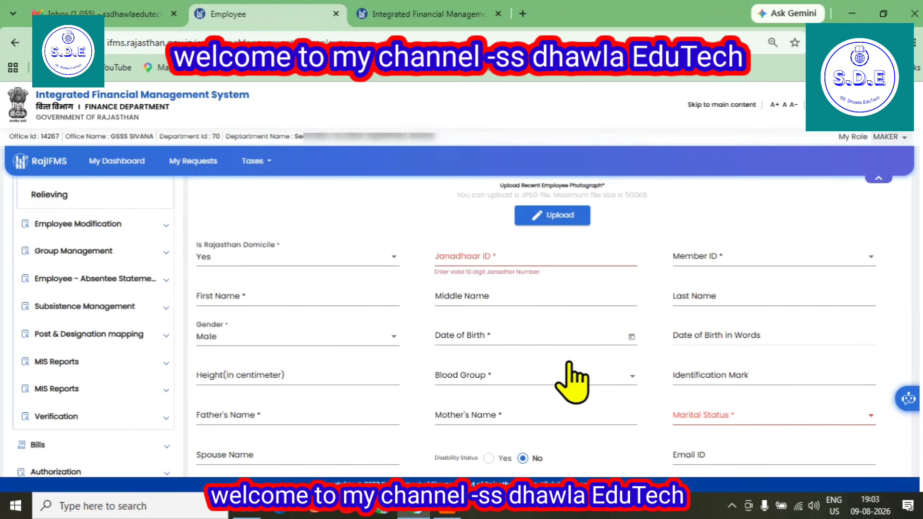
pyautogui.click(323, 263)
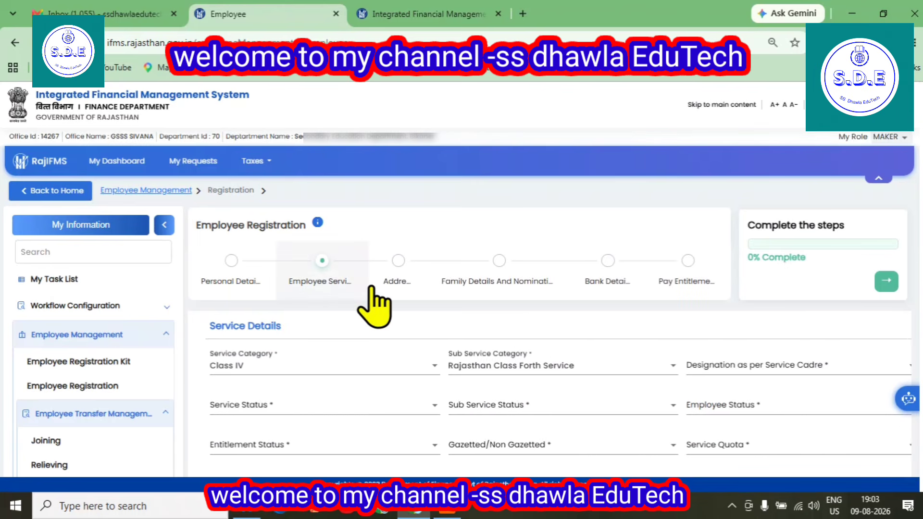
pyautogui.scroll(-2, 374, 304)
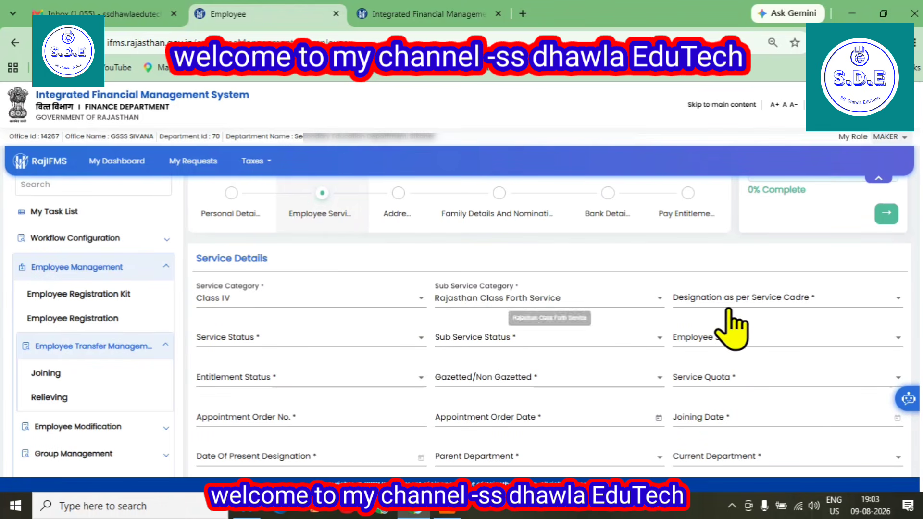
pyautogui.click(761, 297)
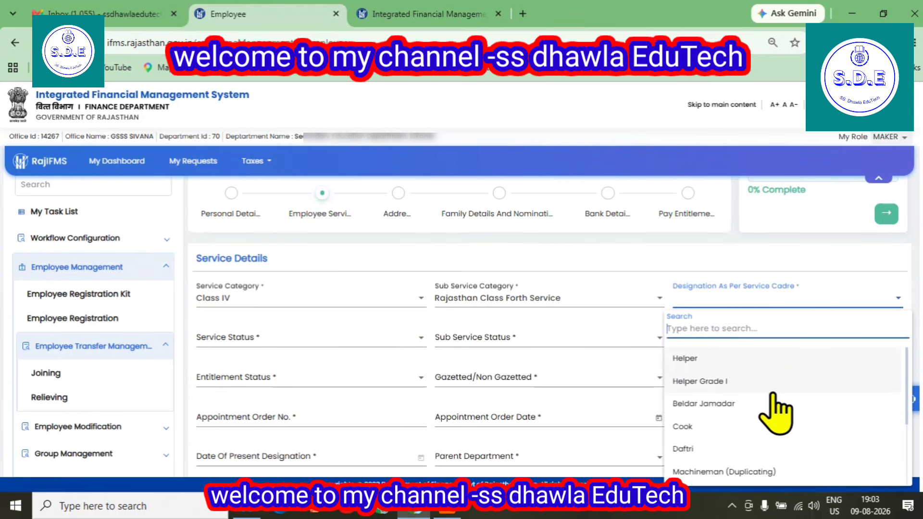
pyautogui.write('class')
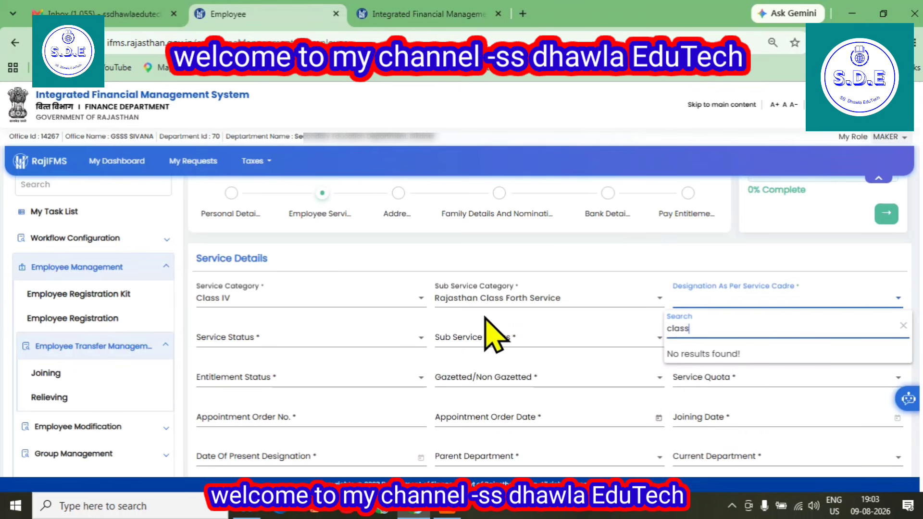
pyautogui.click(651, 317)
pyautogui.click(711, 305)
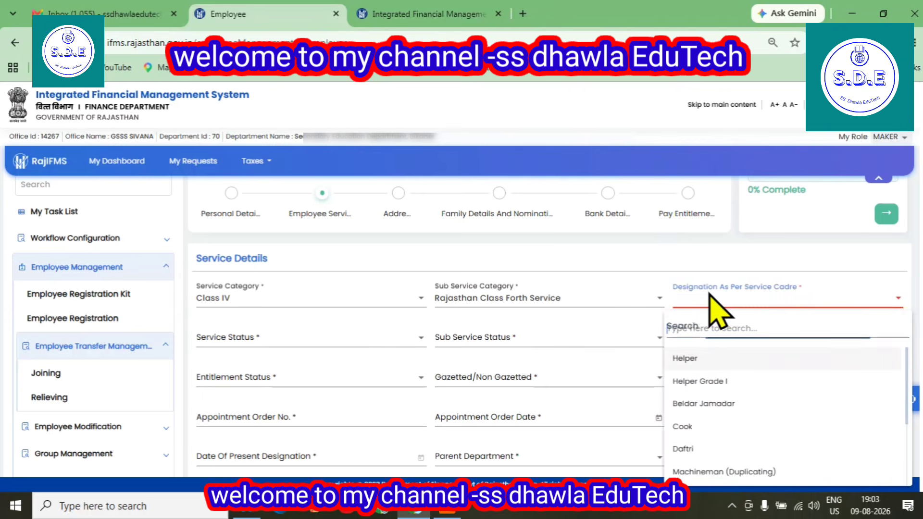
pyautogui.scroll(-3, 760, 406)
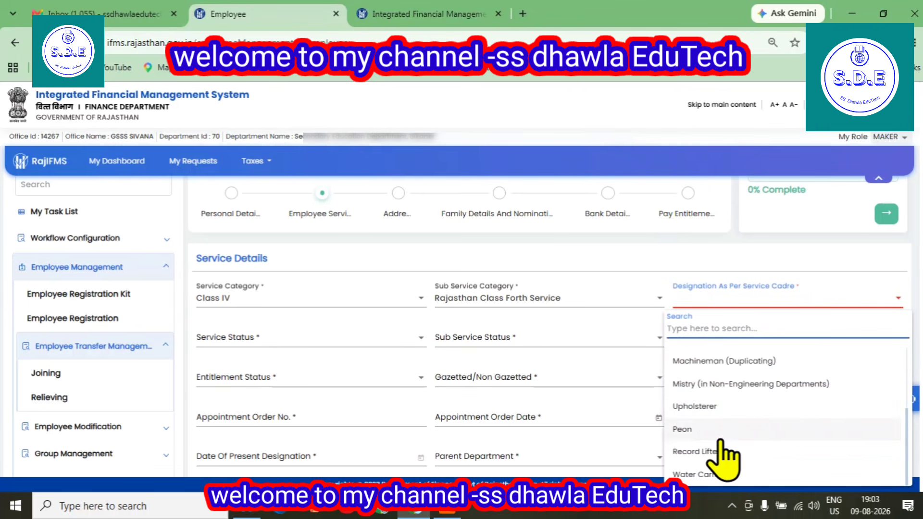
pyautogui.scroll(3, 750, 473)
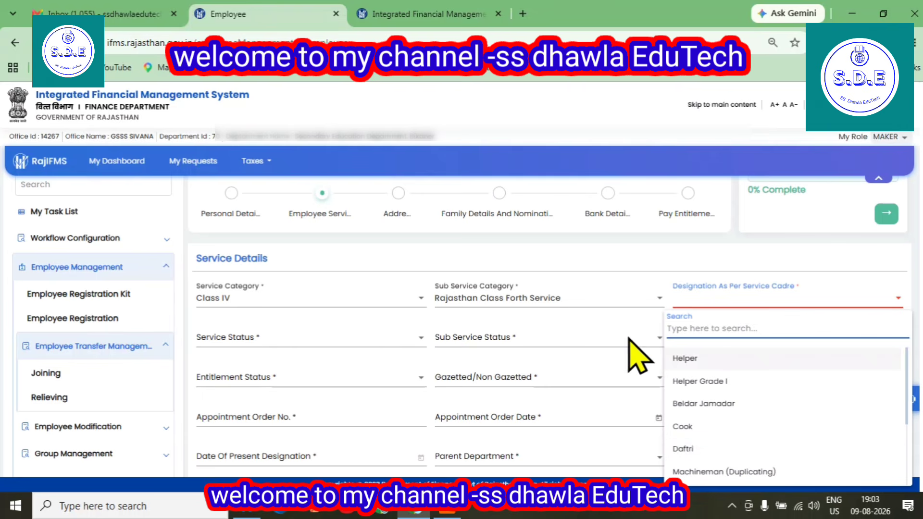
pyautogui.click(620, 312)
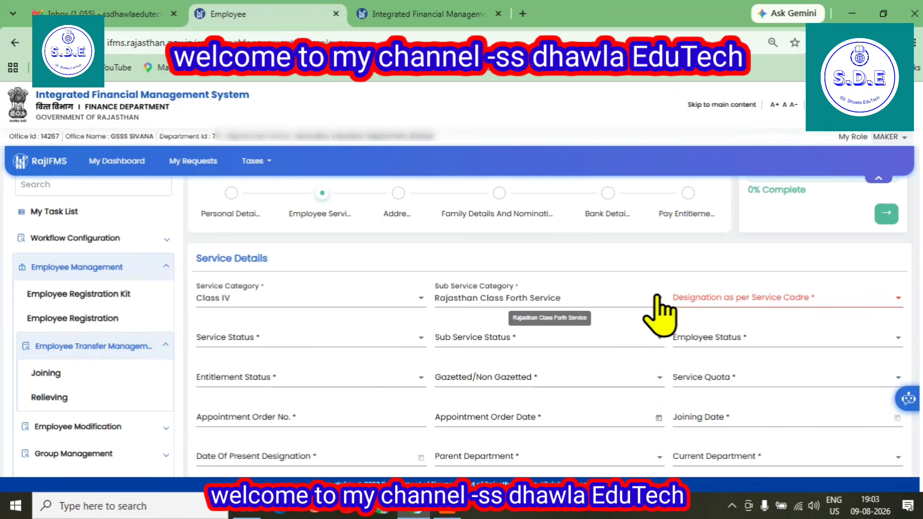
# - Return to the personal details and upload the employee's JPEG photograph from the employee's folder in Downloads
pyautogui.click(232, 195)
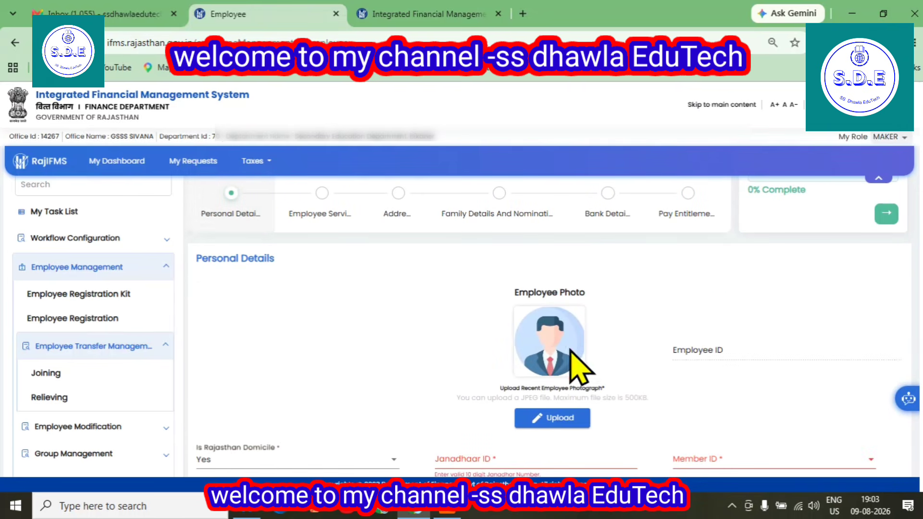
pyautogui.click(555, 417)
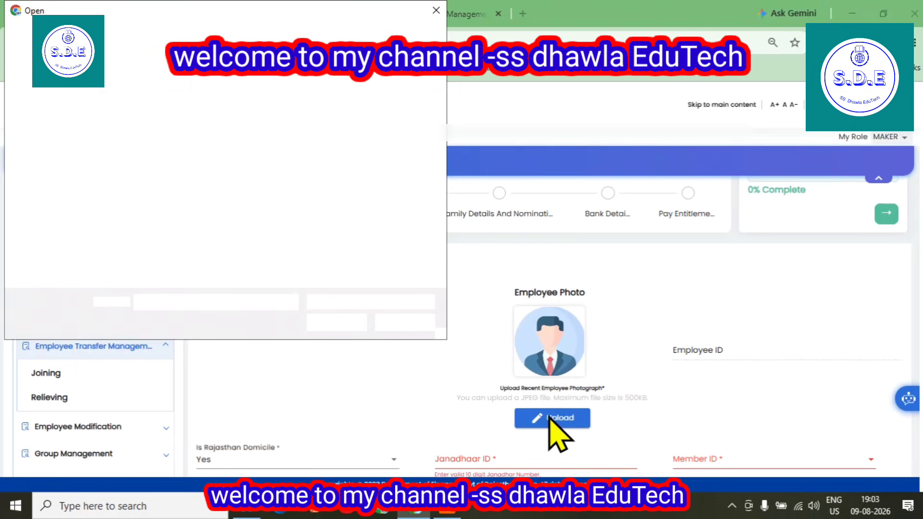
pyautogui.scroll(6, 361, 226)
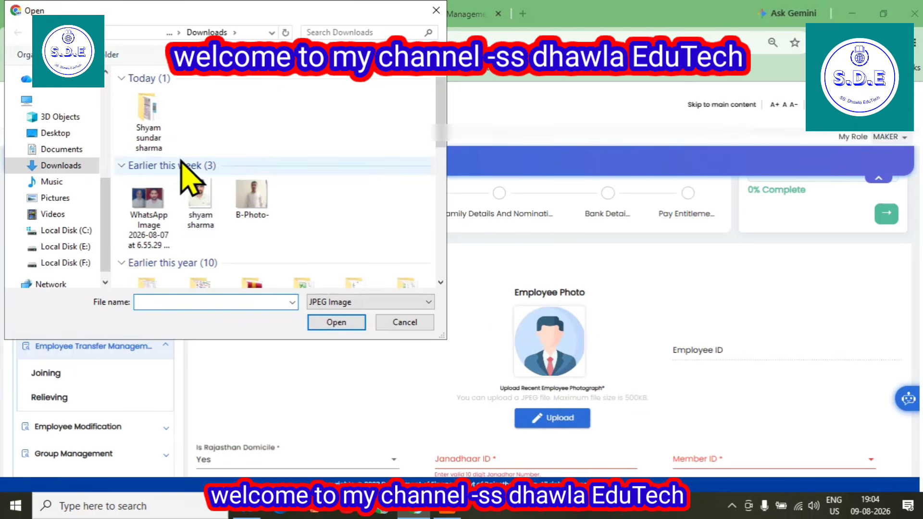
pyautogui.click(153, 126)
pyautogui.doubleClick(154, 131)
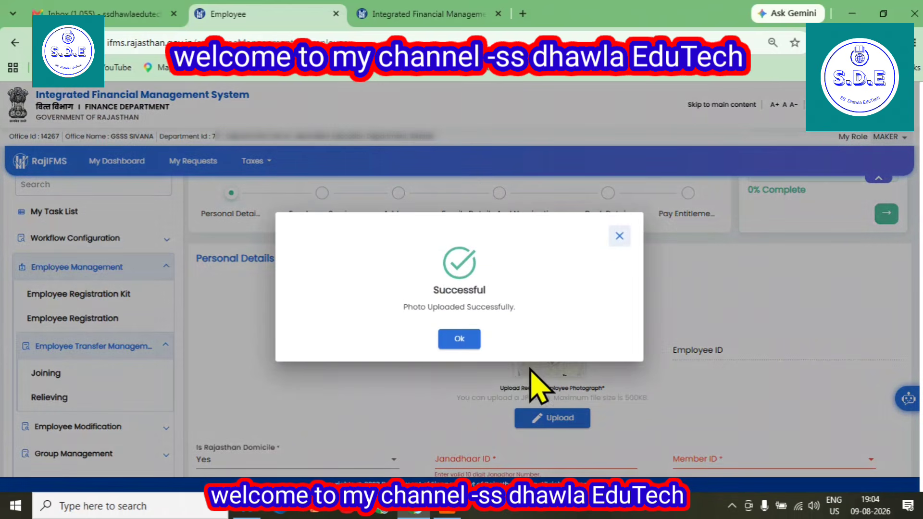
pyautogui.click(459, 340)
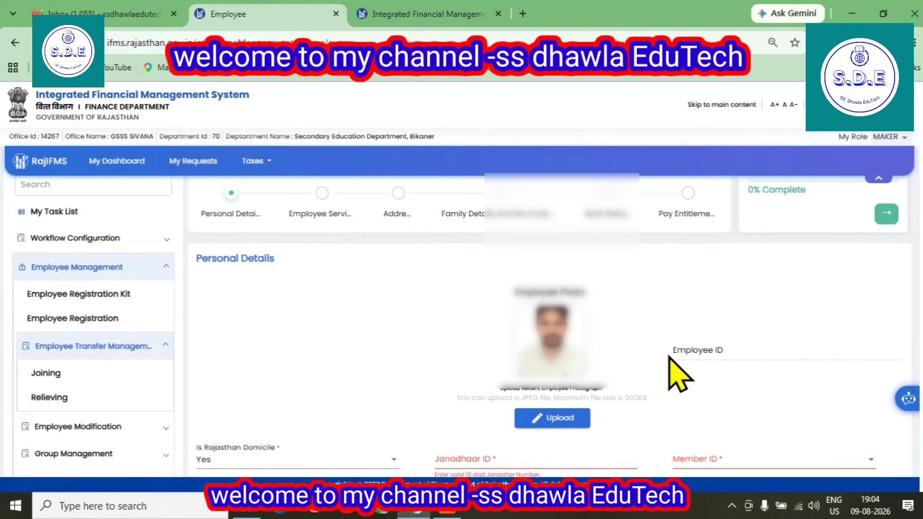
# - Enter the employee's Janaadhaar ID and select the employee's member ID to fill in the personal details
pyautogui.scroll(-1, 680, 371)
pyautogui.click(486, 391)
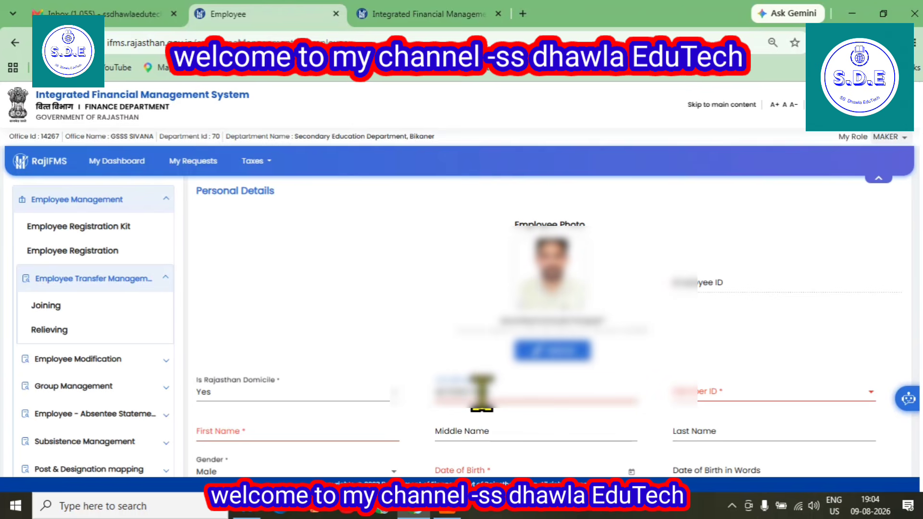
pyautogui.click(738, 392)
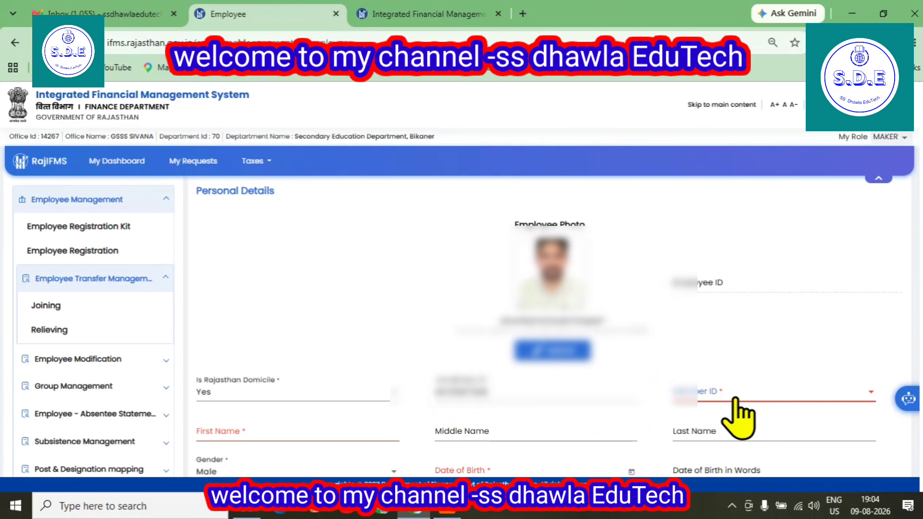
pyautogui.scroll(-4, 735, 394)
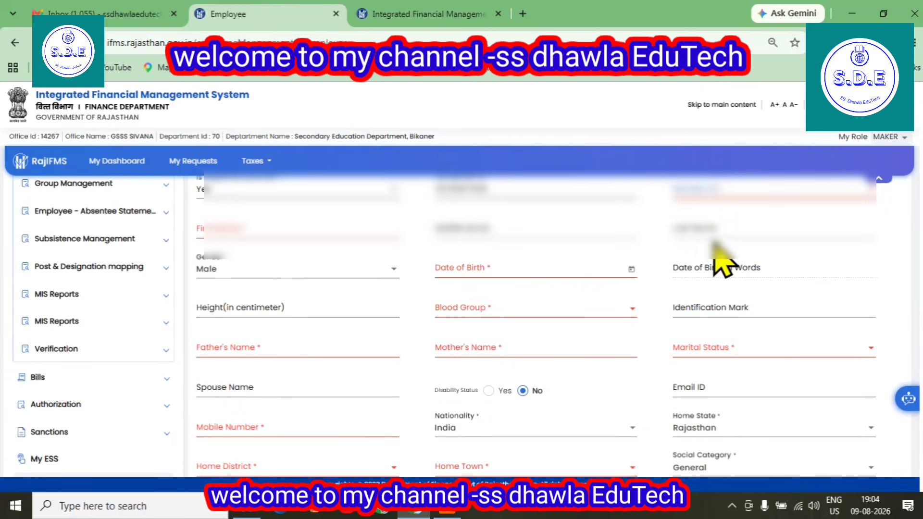
pyautogui.click(715, 194)
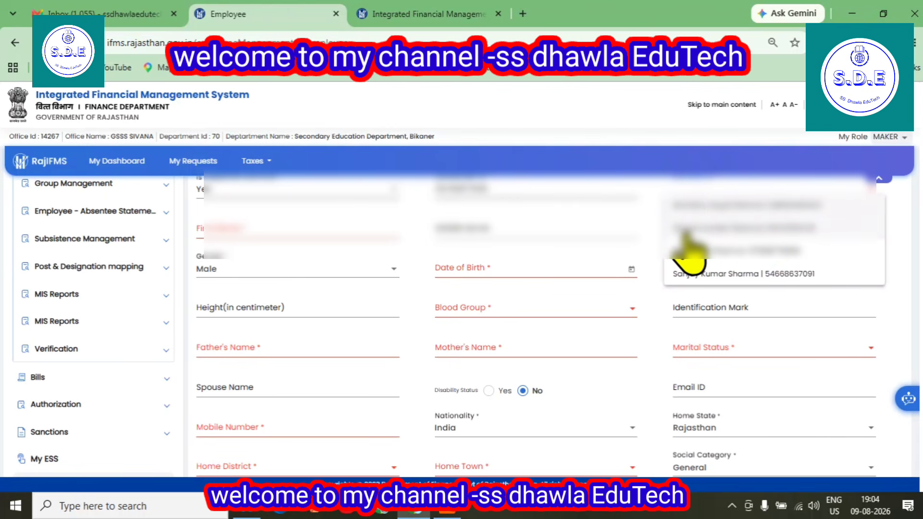
pyautogui.click(756, 233)
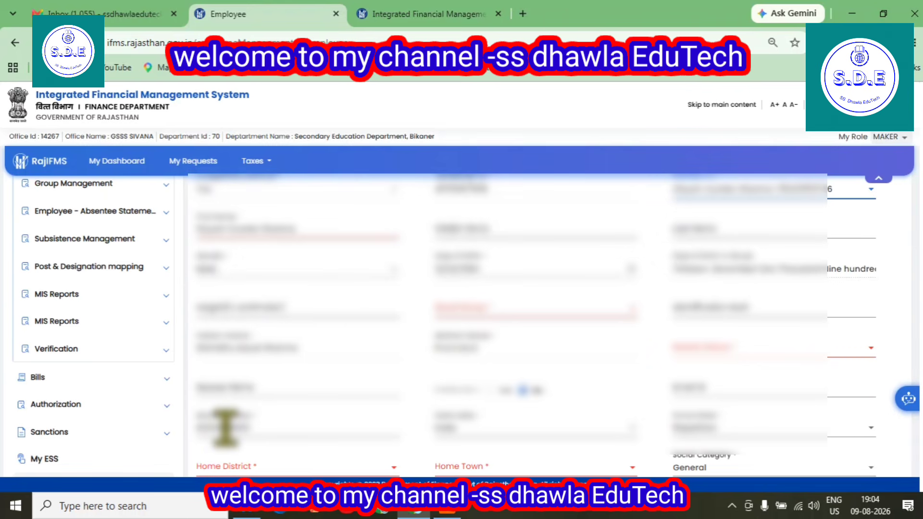
pyautogui.scroll(-1, 717, 447)
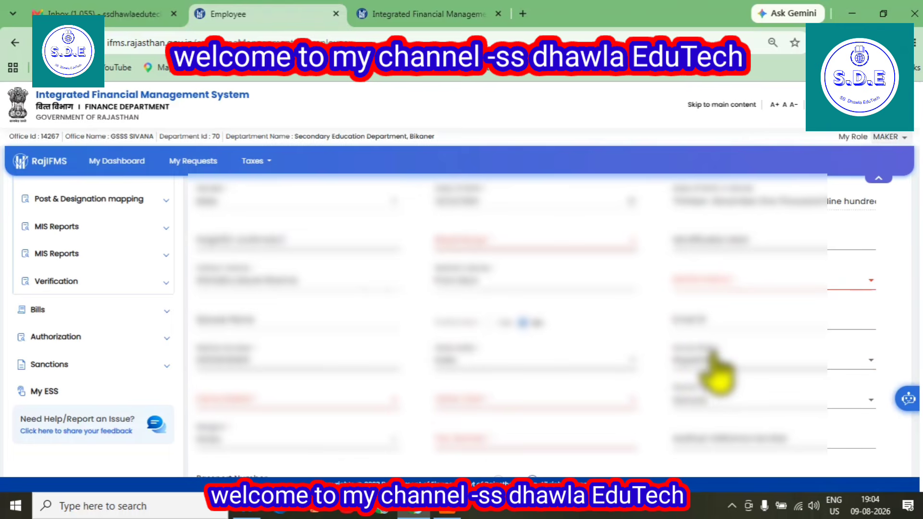
pyautogui.scroll(2, 567, 440)
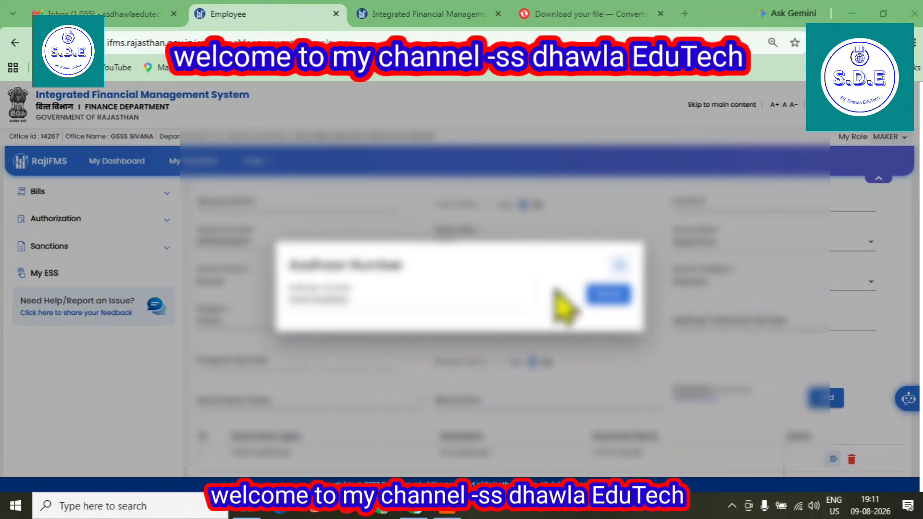
# - Submit the employee's Aadhaar number for the Aadhaar reference number and save the personal details as a draft
pyautogui.click(611, 299)
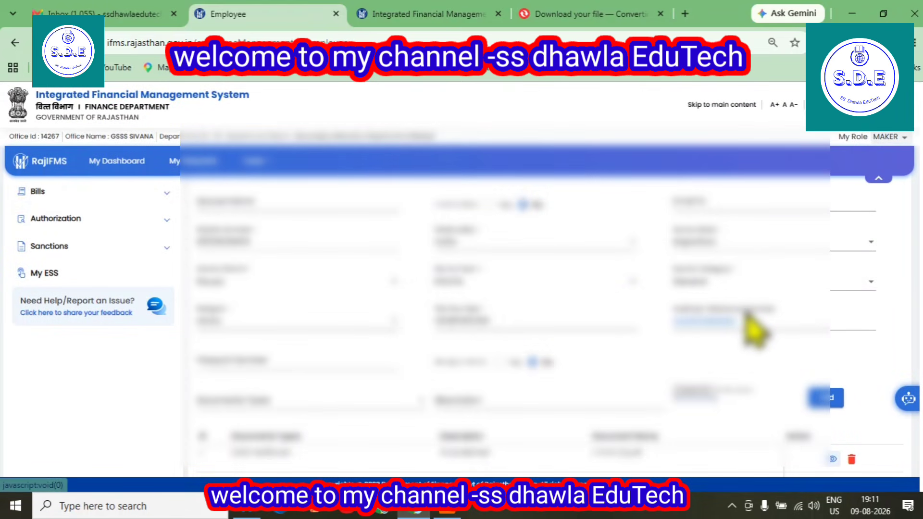
pyautogui.scroll(-3, 750, 341)
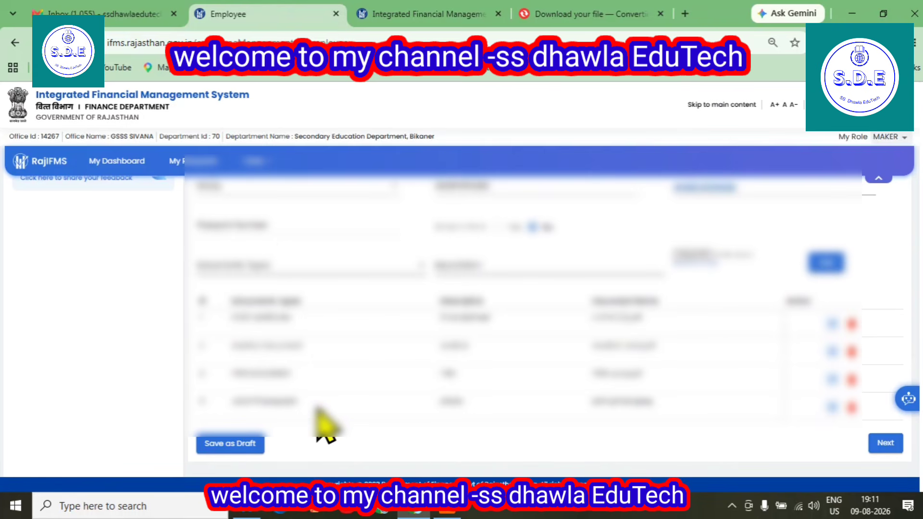
pyautogui.click(226, 445)
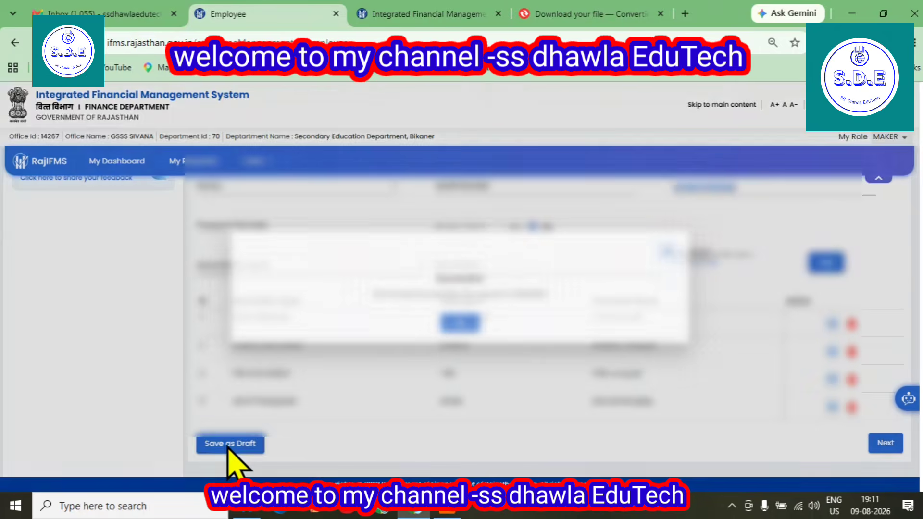
pyautogui.click(458, 347)
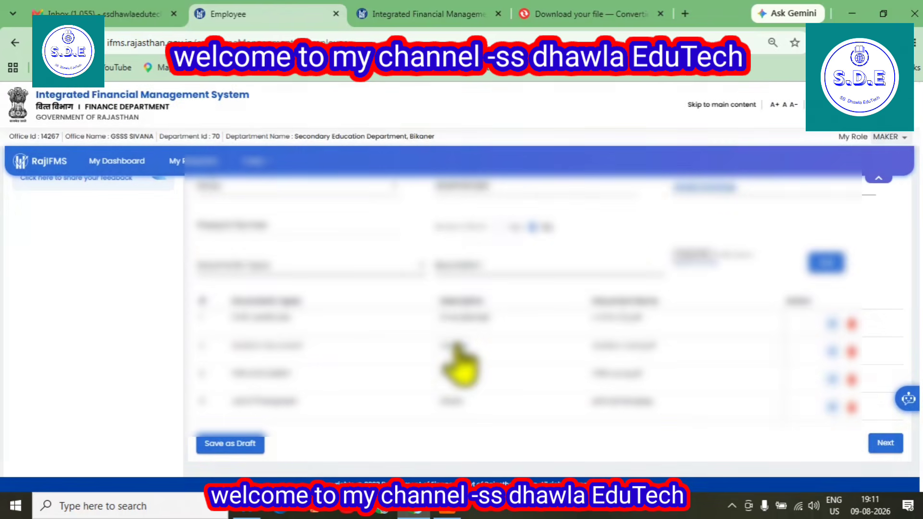
# - Review the completed personal details and attached documents, and continue to the employee service details
pyautogui.scroll(10, 458, 347)
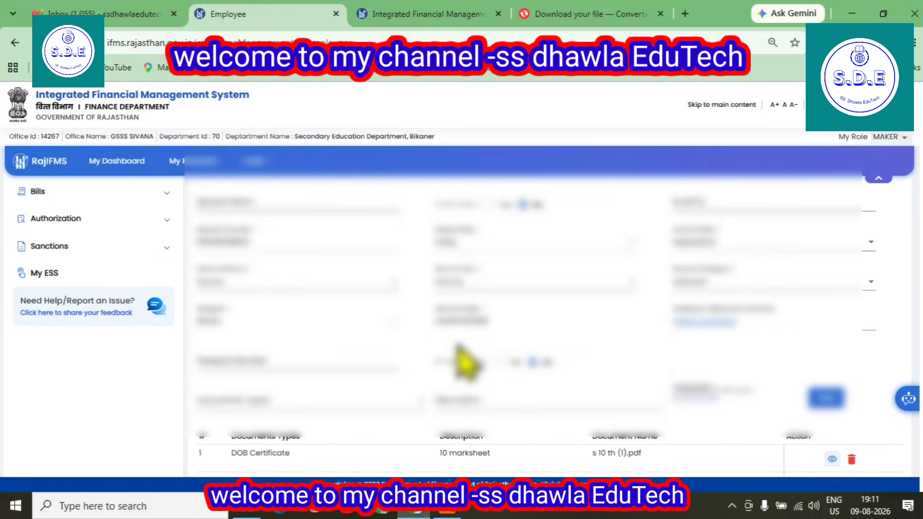
pyautogui.scroll(3, 579, 278)
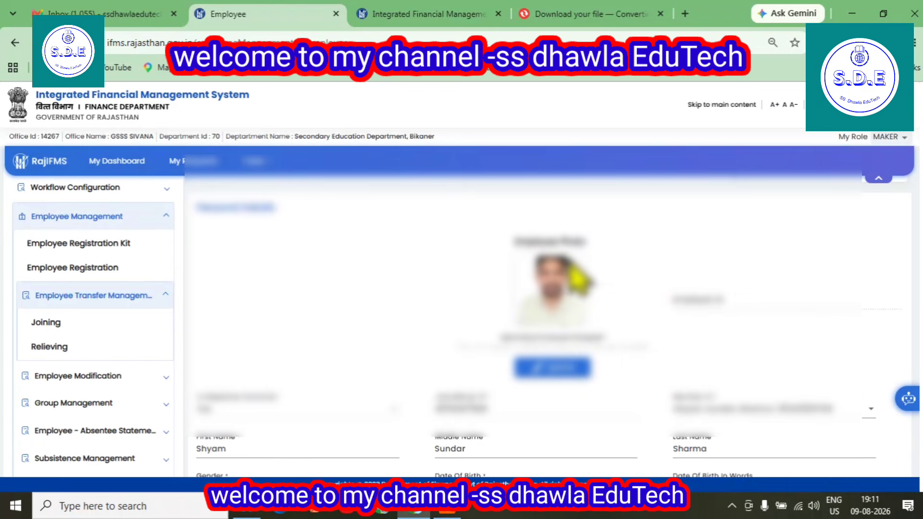
pyautogui.scroll(-10, 591, 323)
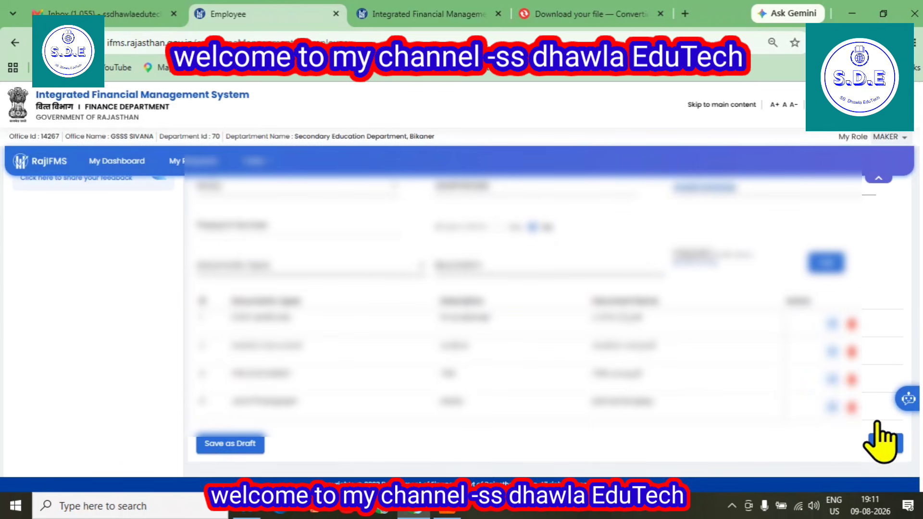
pyautogui.click(882, 441)
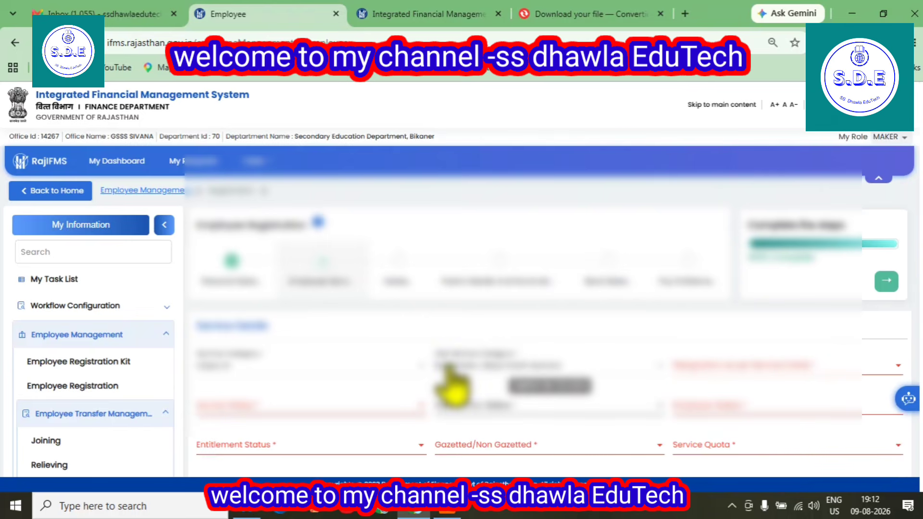
# - Browse the cadre designations under Rajasthan Class Forth Service and change the sub service category to The Rajasthan Class IV Service
pyautogui.scroll(-3, 457, 385)
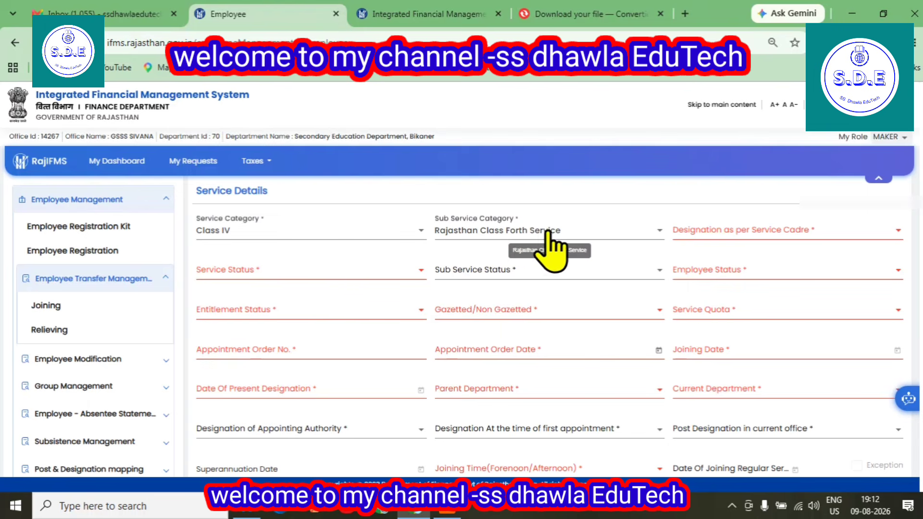
pyautogui.click(704, 235)
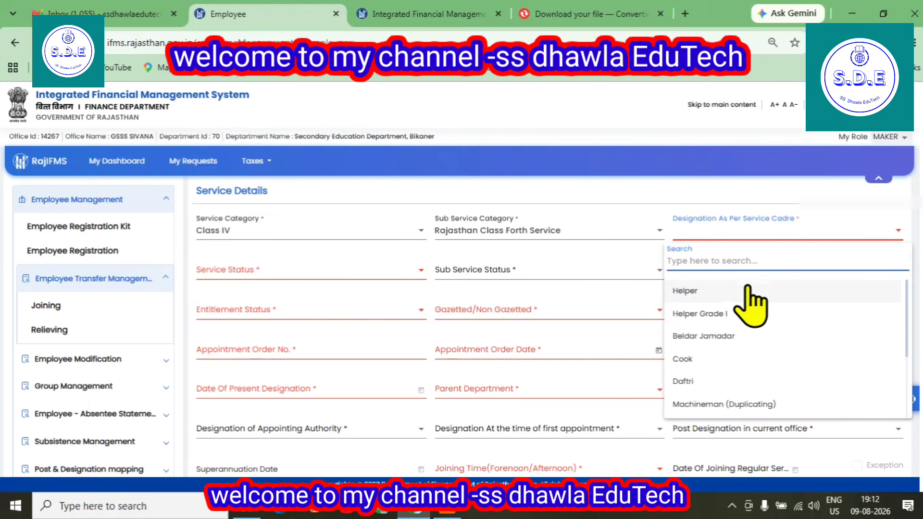
pyautogui.scroll(-3, 727, 332)
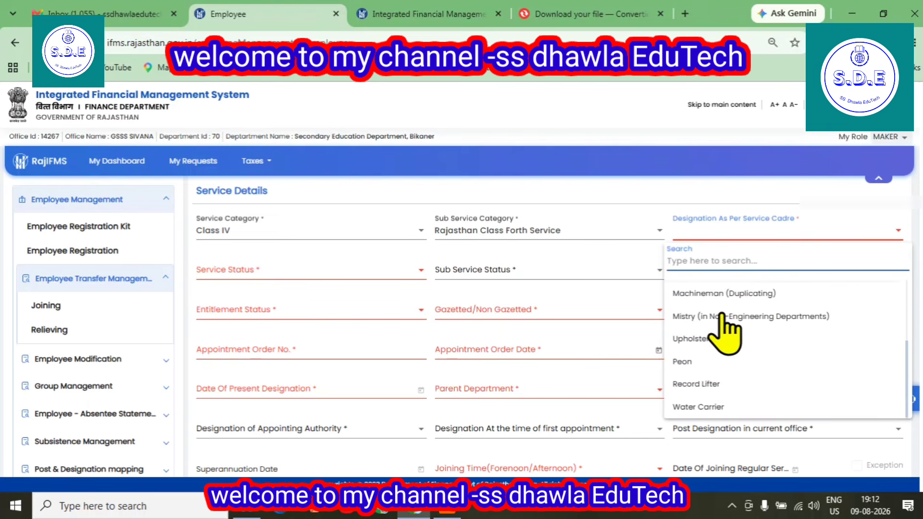
pyautogui.scroll(2, 727, 332)
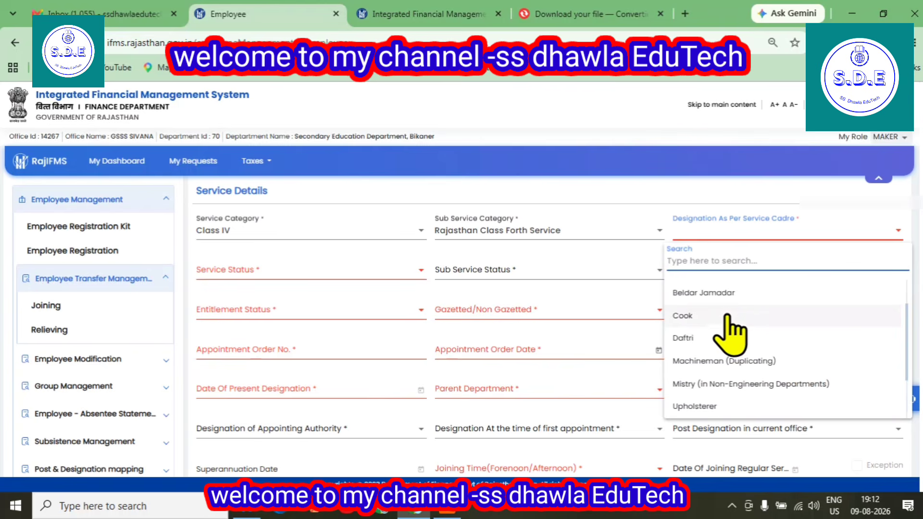
pyautogui.scroll(-2, 730, 331)
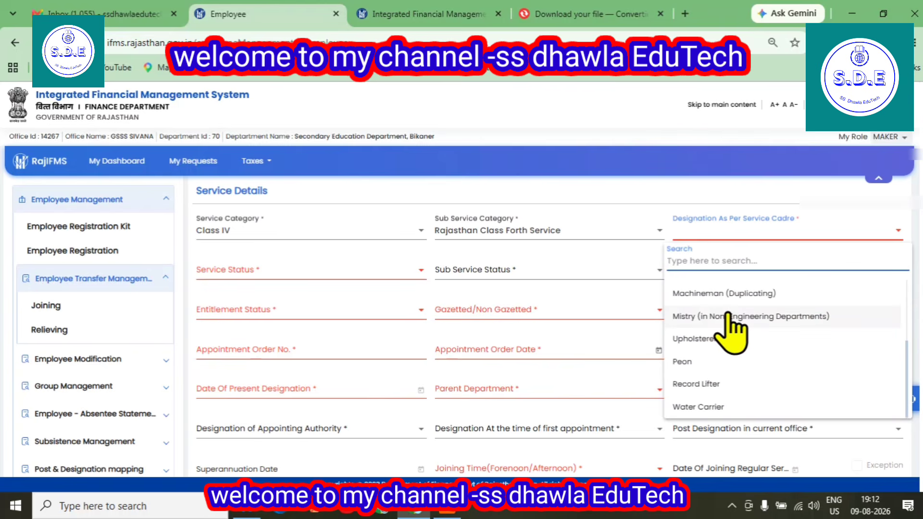
pyautogui.scroll(3, 760, 359)
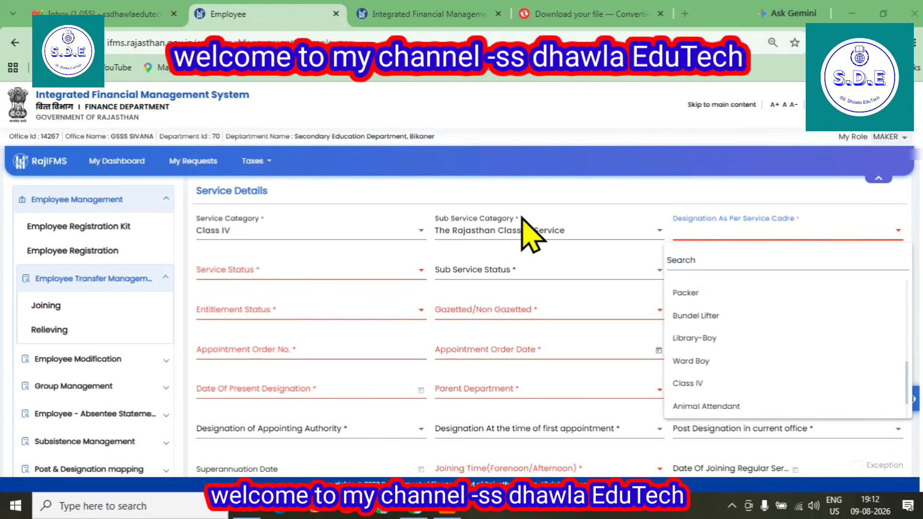
# - Check the sub service category options, keep The Rajasthan Class IV Service, and set the designation as per service cadre to Class IV
pyautogui.click(474, 236)
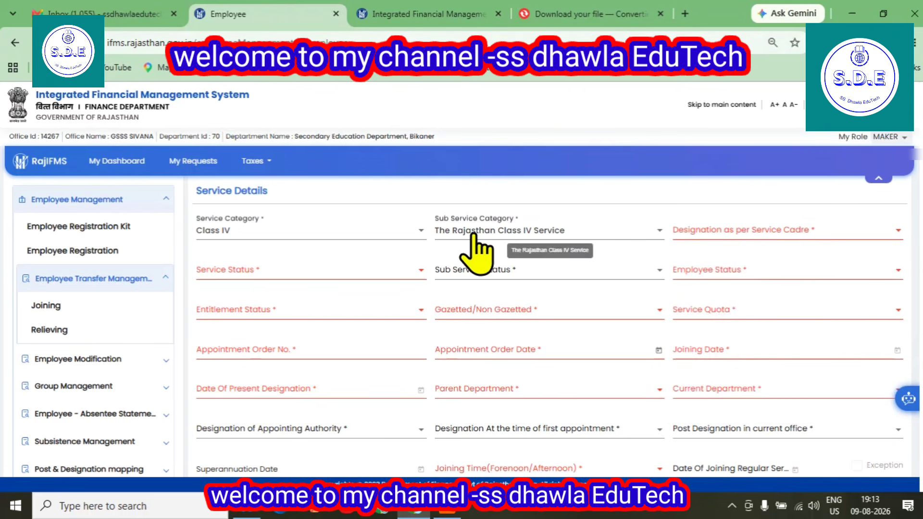
pyautogui.click(470, 235)
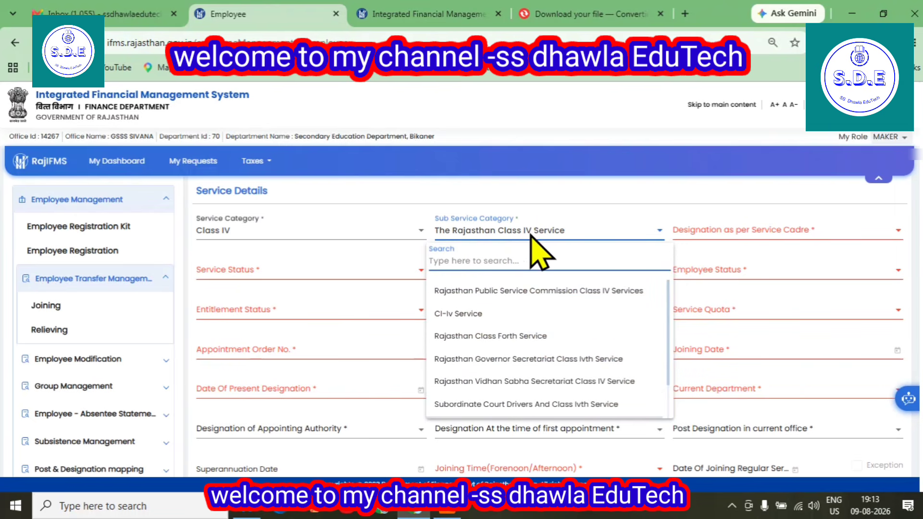
pyautogui.click(733, 230)
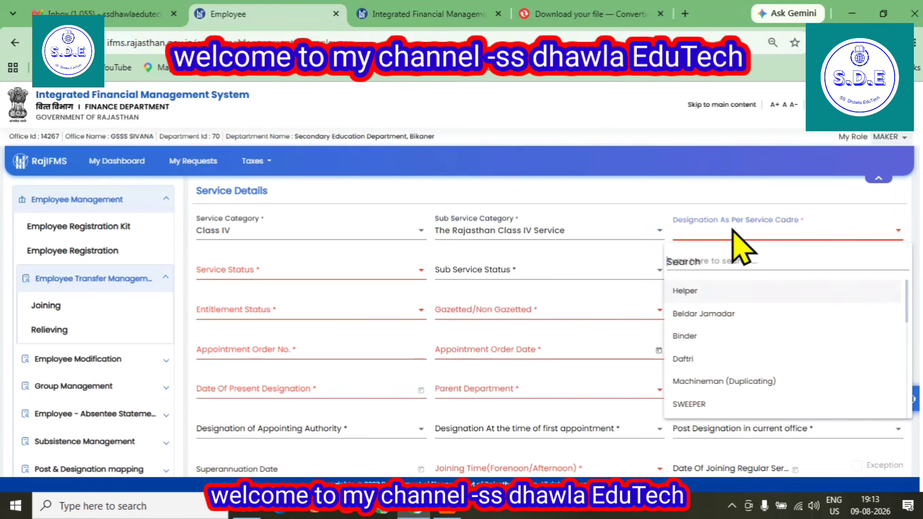
pyautogui.scroll(-2, 730, 341)
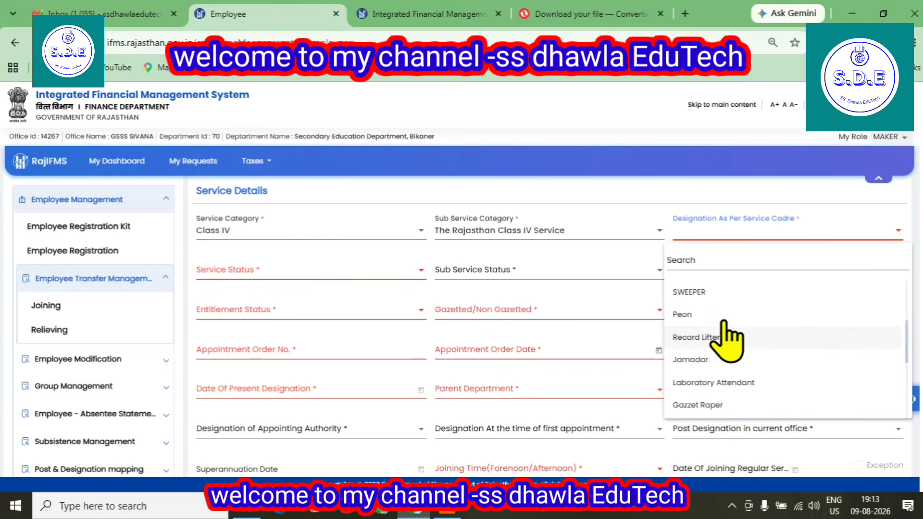
pyautogui.scroll(-4, 724, 321)
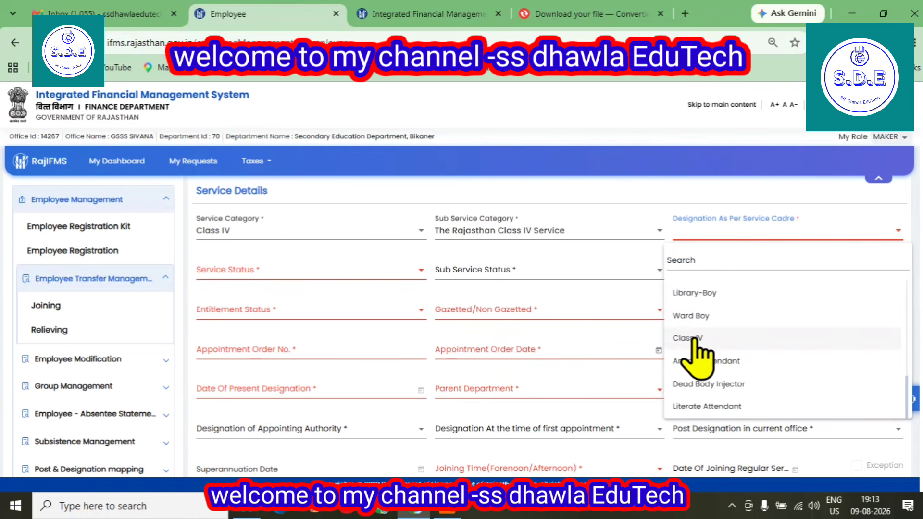
pyautogui.click(691, 338)
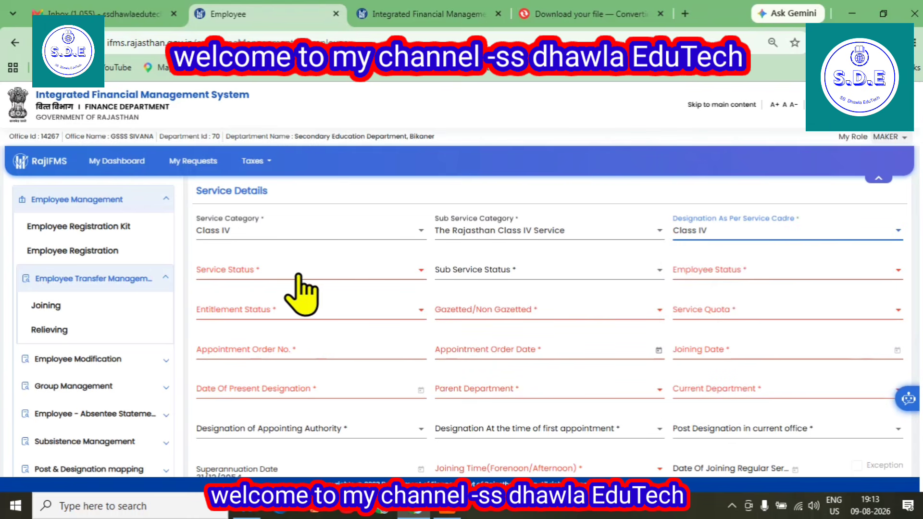
# - Set the service status to Regular with sub service status Probationer - Trainee, and the employee status to Active
pyautogui.click(229, 273)
pyautogui.click(208, 294)
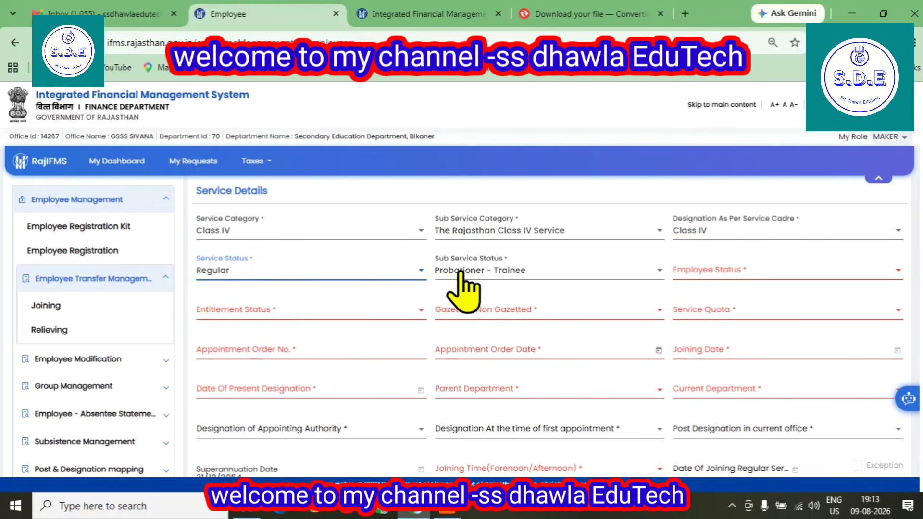
pyautogui.click(720, 274)
pyautogui.click(692, 294)
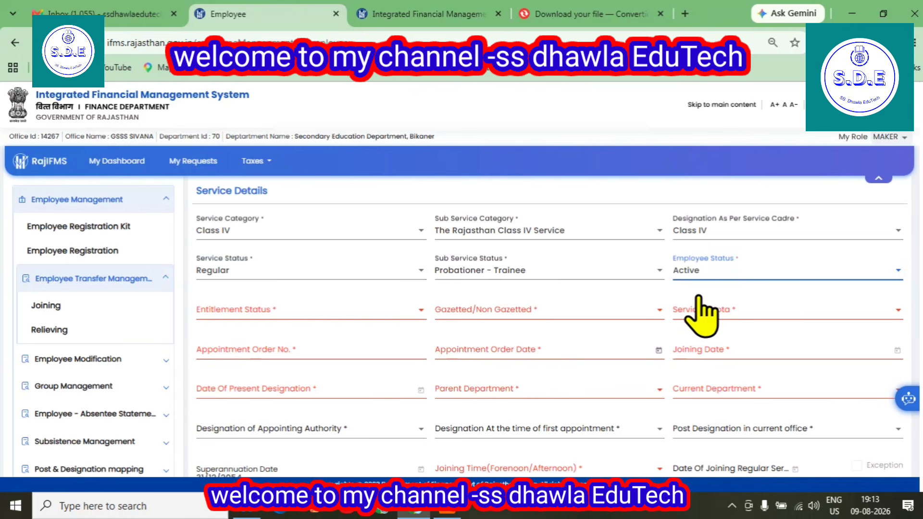
# - Set the entitlement status to On or After 01.04.2022-OPS and classify the employee as NonGazetted
pyautogui.click(274, 315)
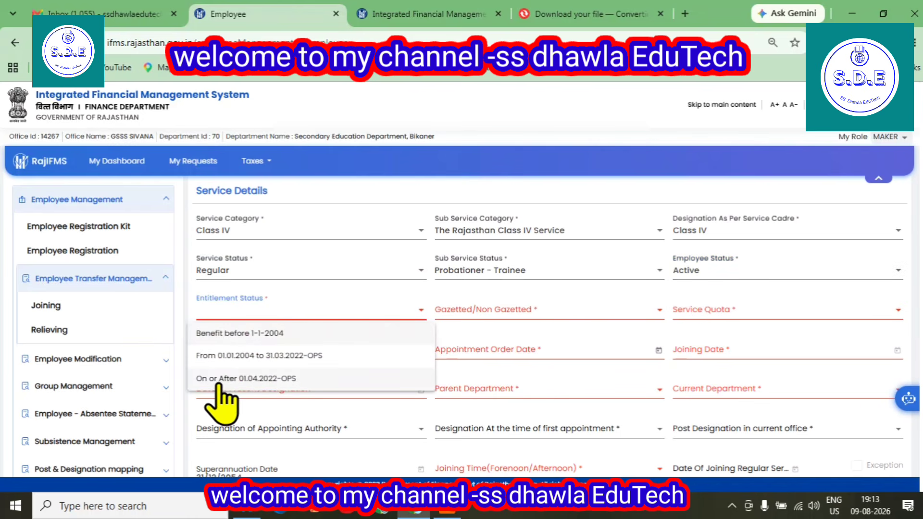
pyautogui.click(265, 379)
pyautogui.click(486, 313)
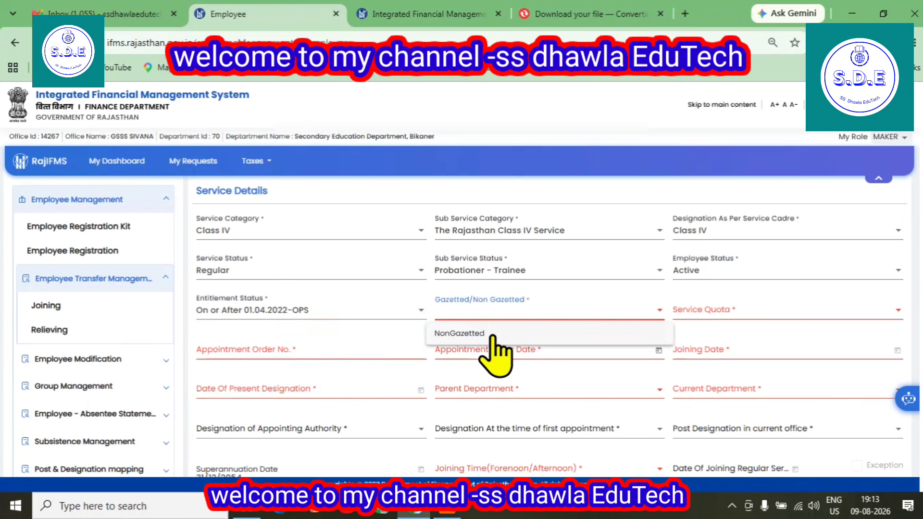
pyautogui.click(470, 335)
# - Look through the service quota options and set the employee's service quota to NA
pyautogui.click(726, 312)
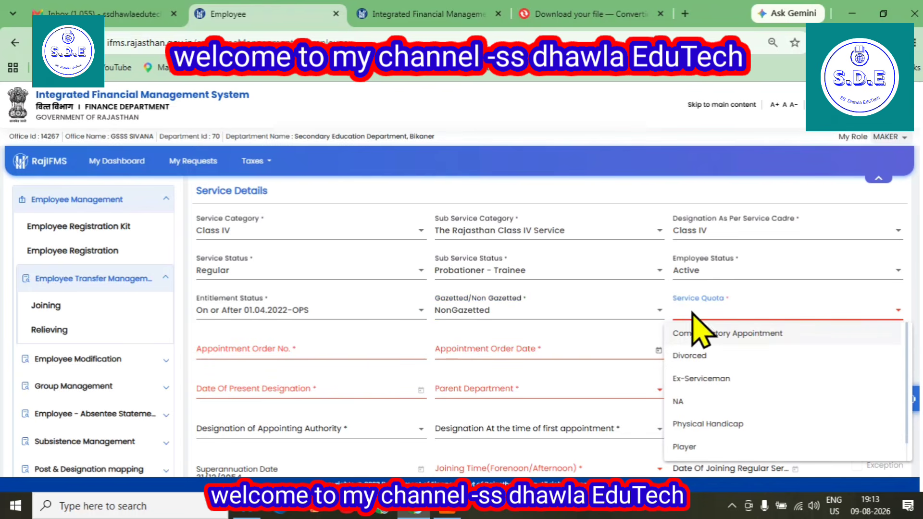
pyautogui.scroll(-1, 679, 447)
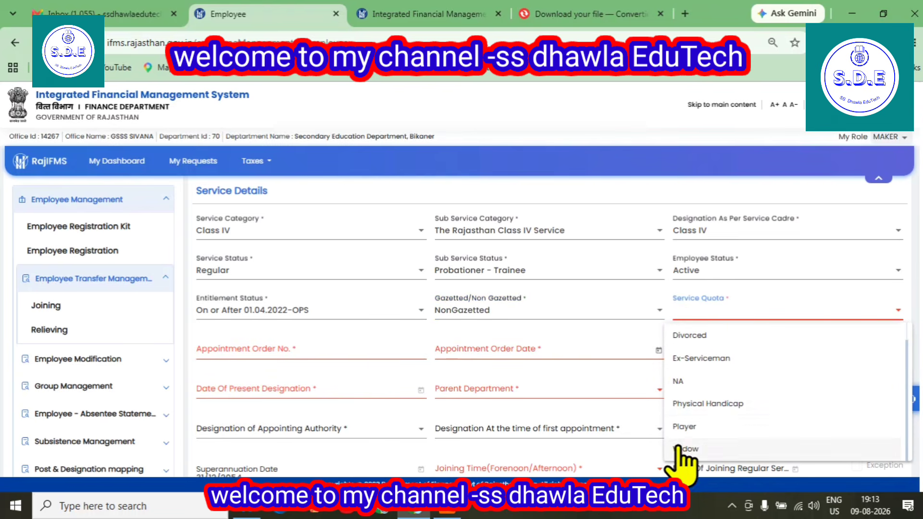
pyautogui.click(686, 382)
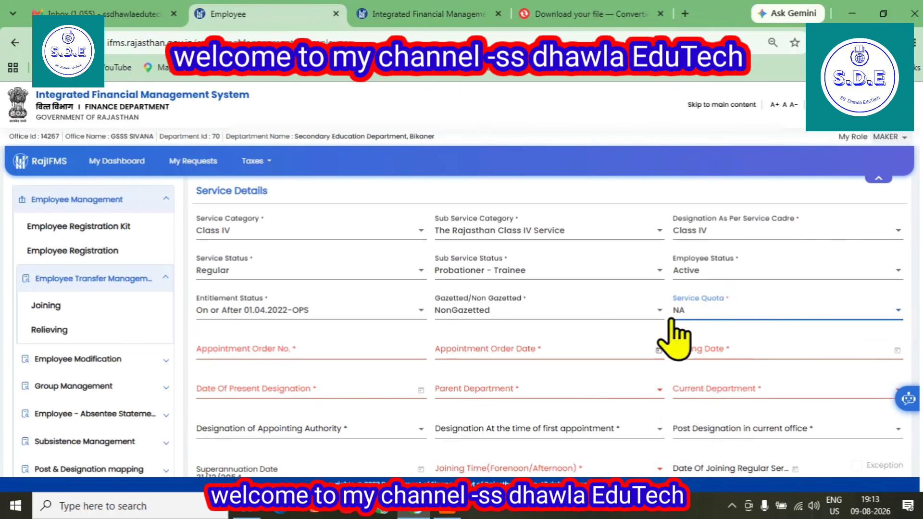
# - Enter the appointment order number and set the appointment order date to 31/7/2026
pyautogui.click(282, 354)
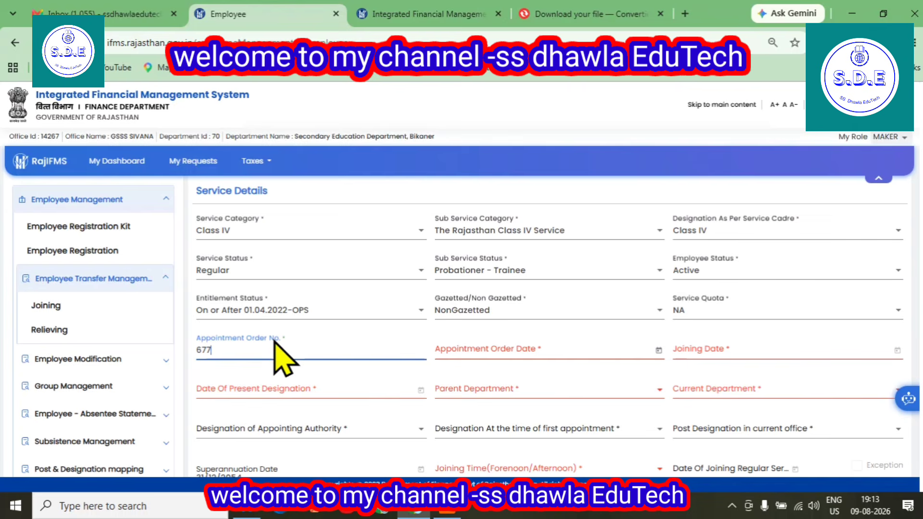
pyautogui.click(497, 350)
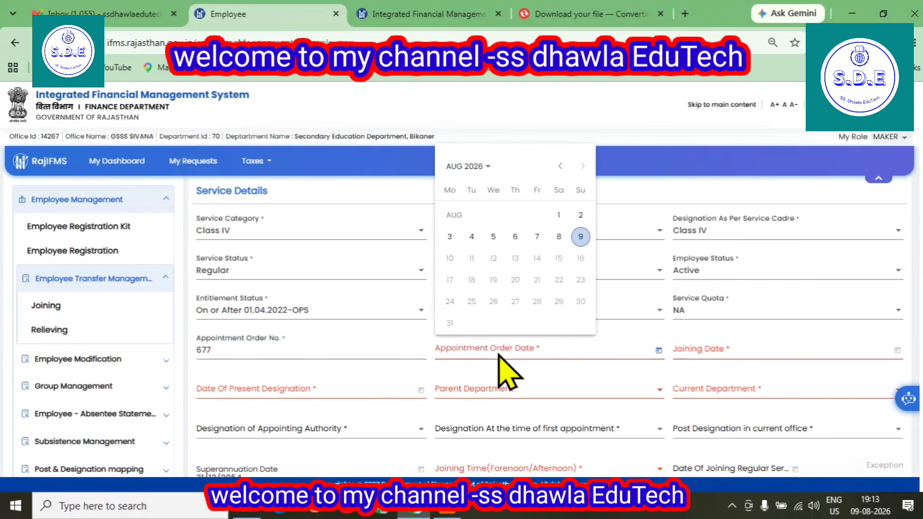
pyautogui.click(560, 165)
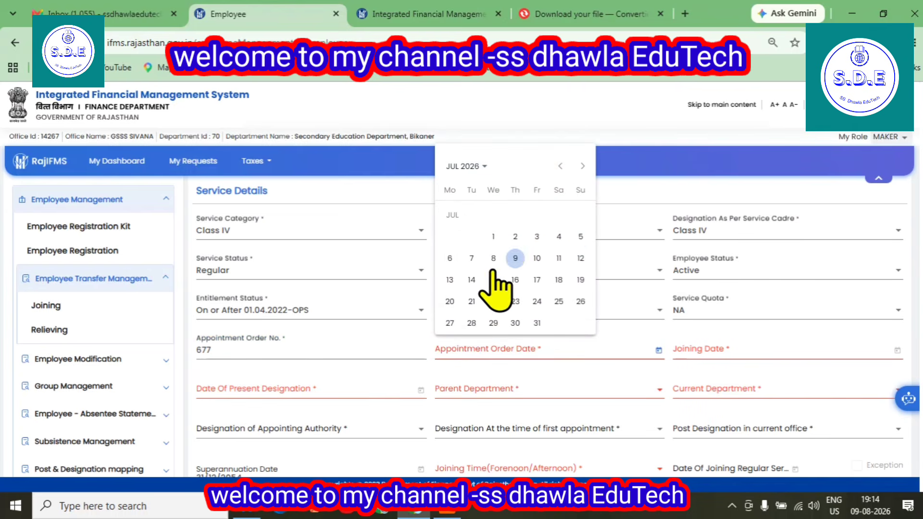
pyautogui.click(537, 323)
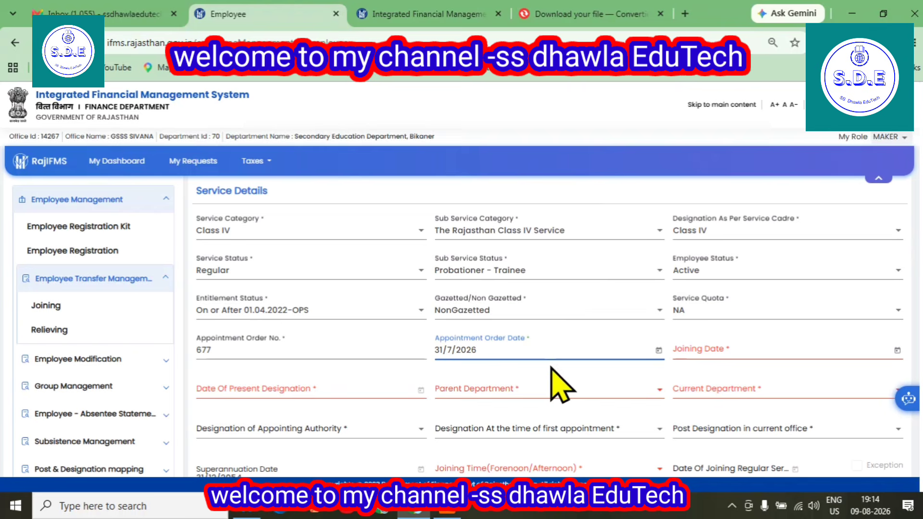
# - Set both the joining date and the date of present designation to 6/8/2026
pyautogui.click(744, 350)
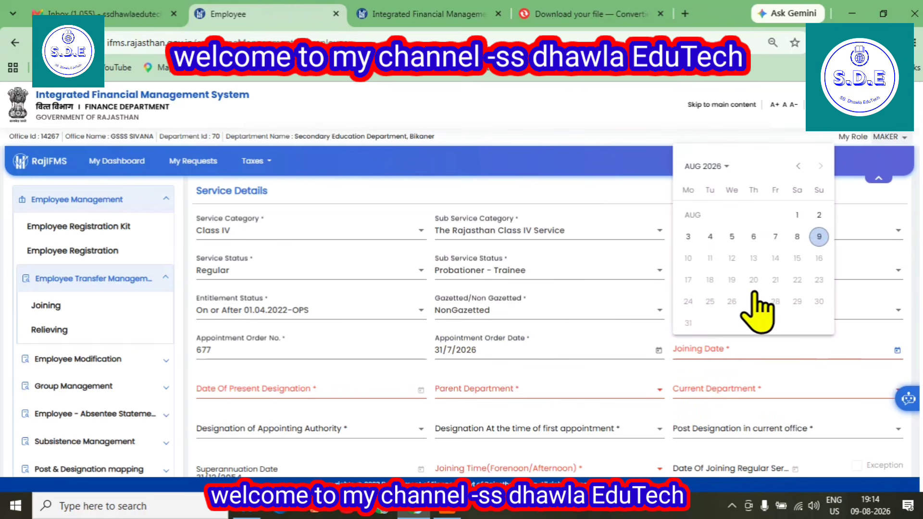
pyautogui.click(754, 236)
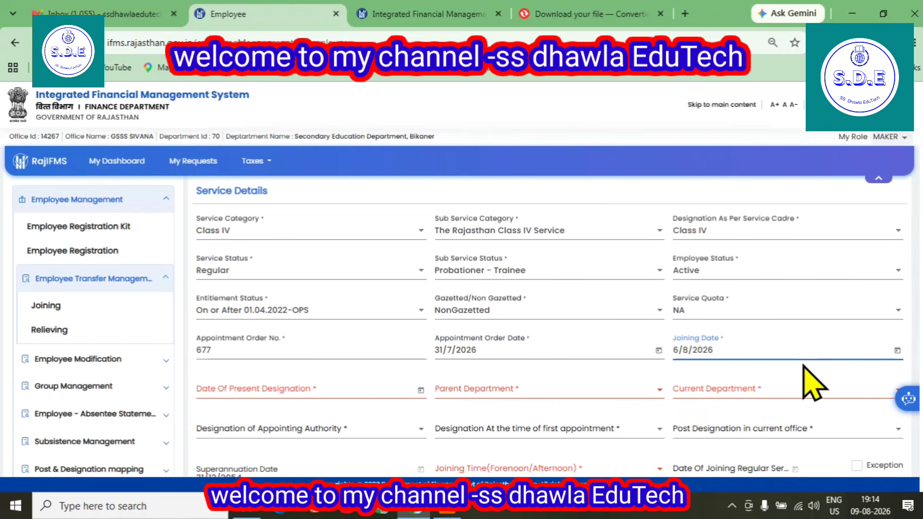
pyautogui.click(251, 389)
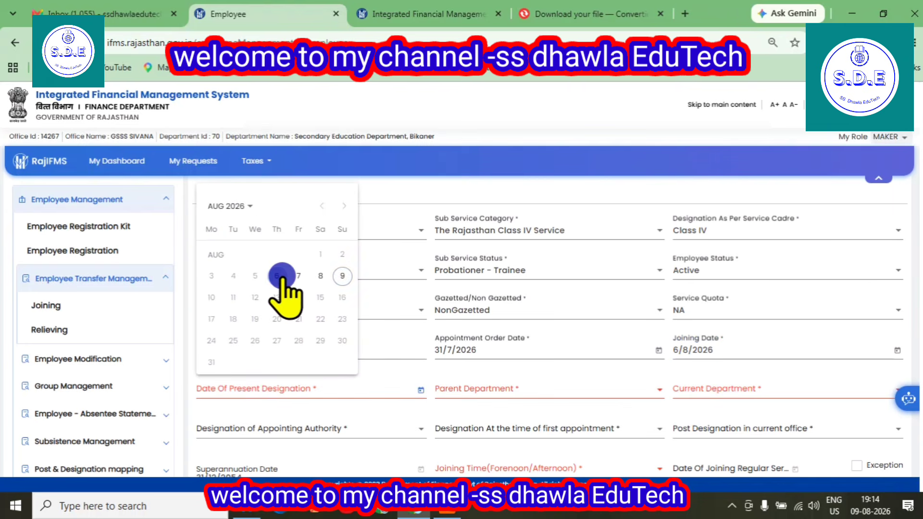
pyautogui.click(277, 276)
# - Set the parent department to General Administration Department and the current department to Secondary Education Department, Bikaner
pyautogui.click(488, 393)
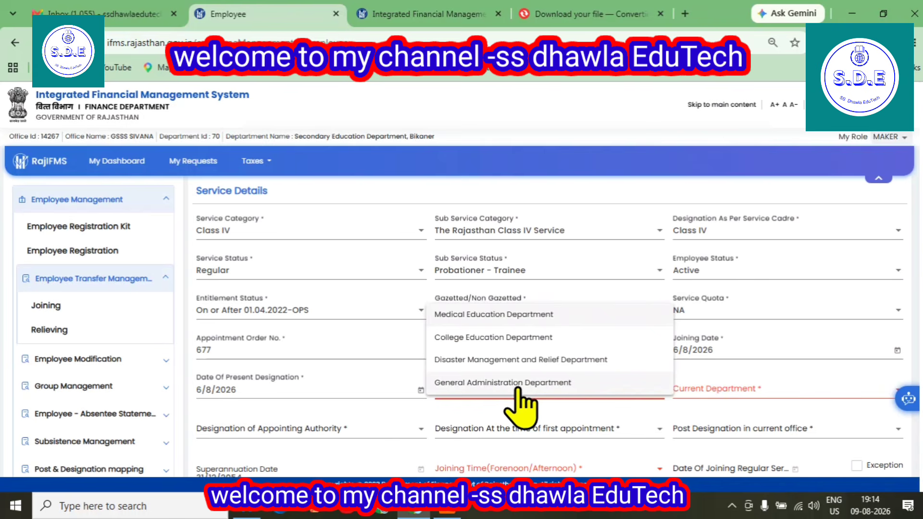
pyautogui.click(500, 383)
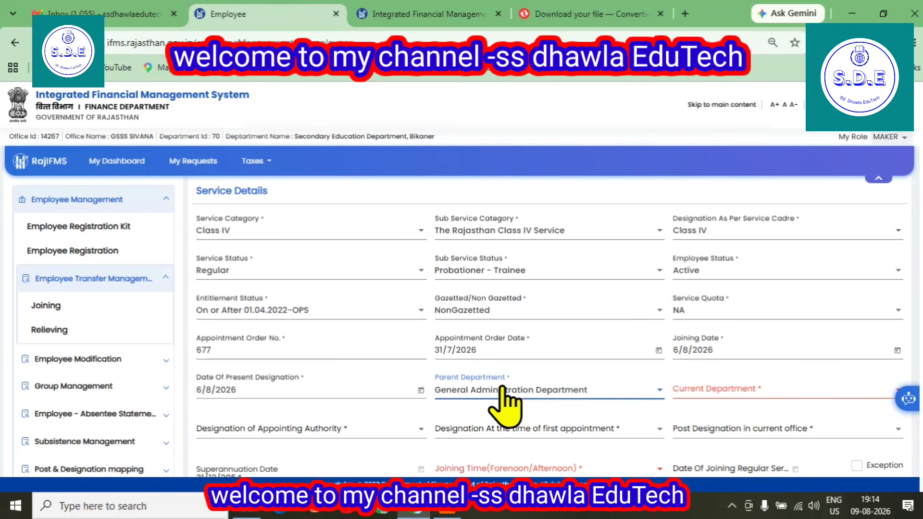
pyautogui.click(736, 390)
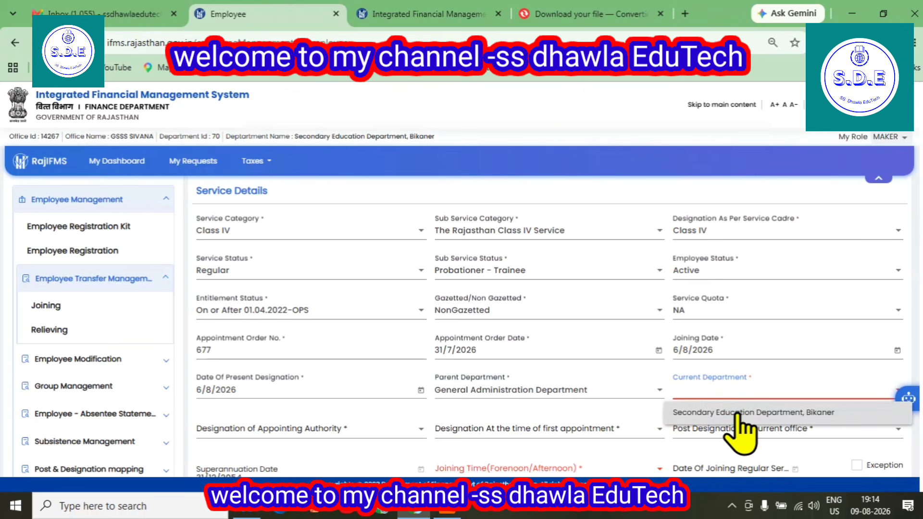
pyautogui.click(738, 414)
# - Search the designations of appointing authority for "dist" and look through the district officer options without choosing one
pyautogui.scroll(-1, 755, 404)
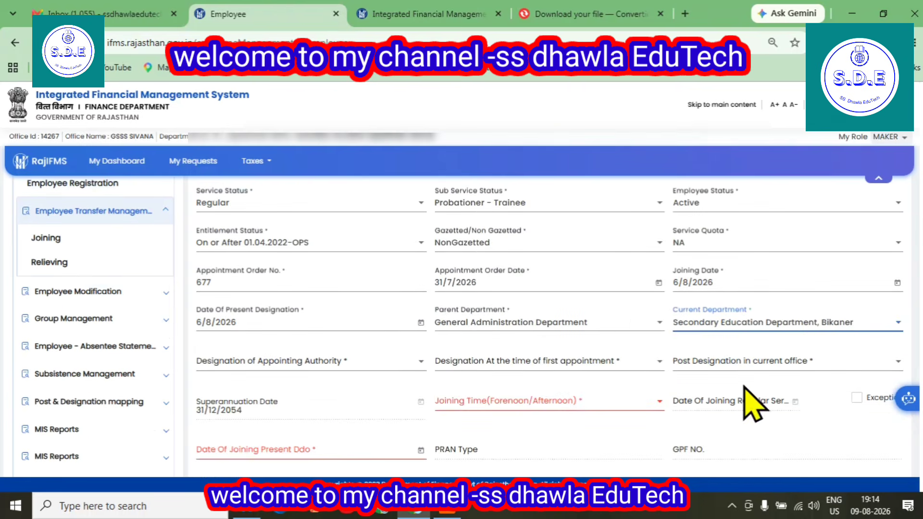
pyautogui.click(254, 367)
pyautogui.click(255, 366)
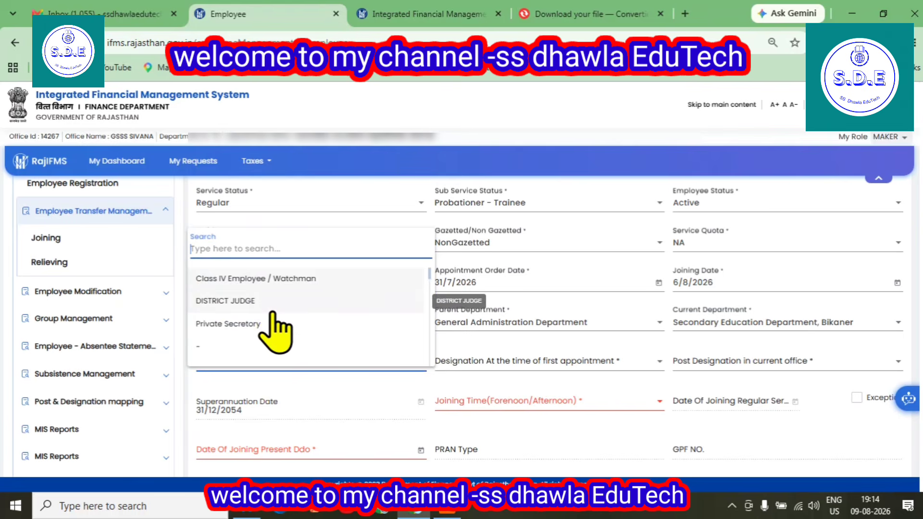
pyautogui.scroll(-2, 271, 332)
pyautogui.scroll(-8, 268, 332)
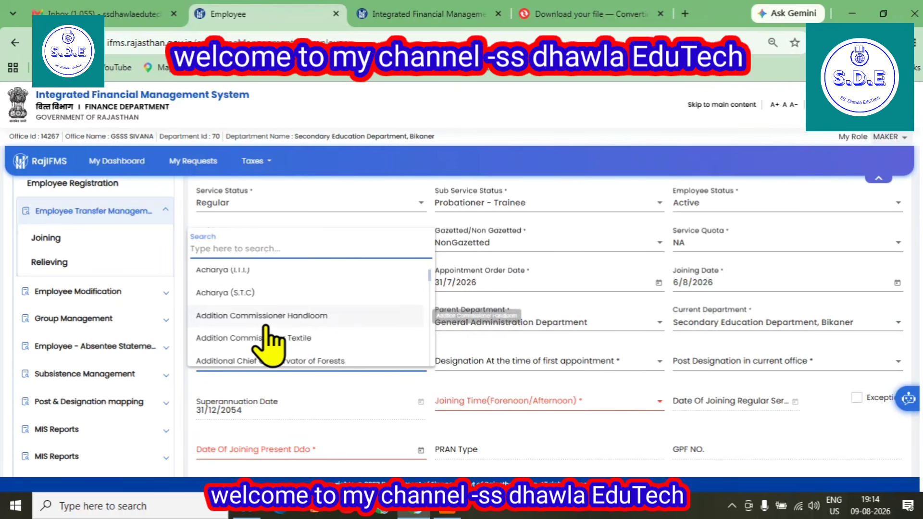
pyautogui.write('d')
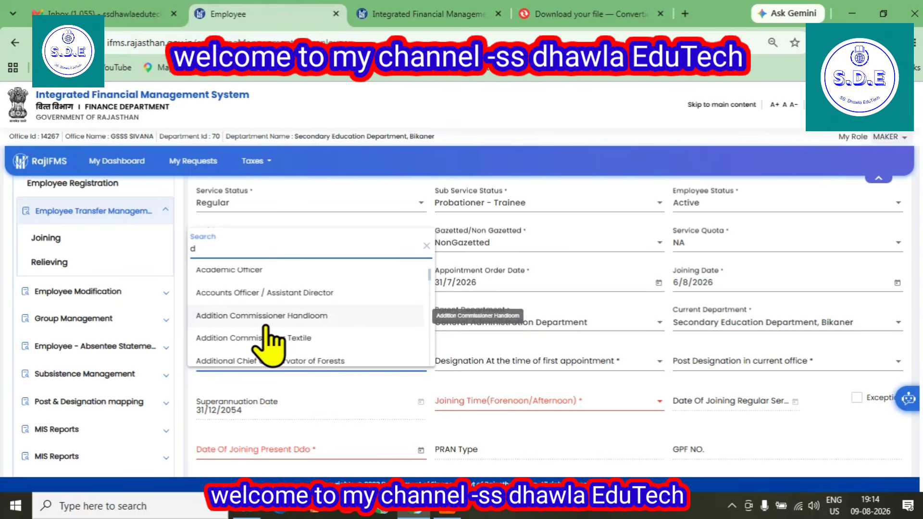
pyautogui.write('ist')
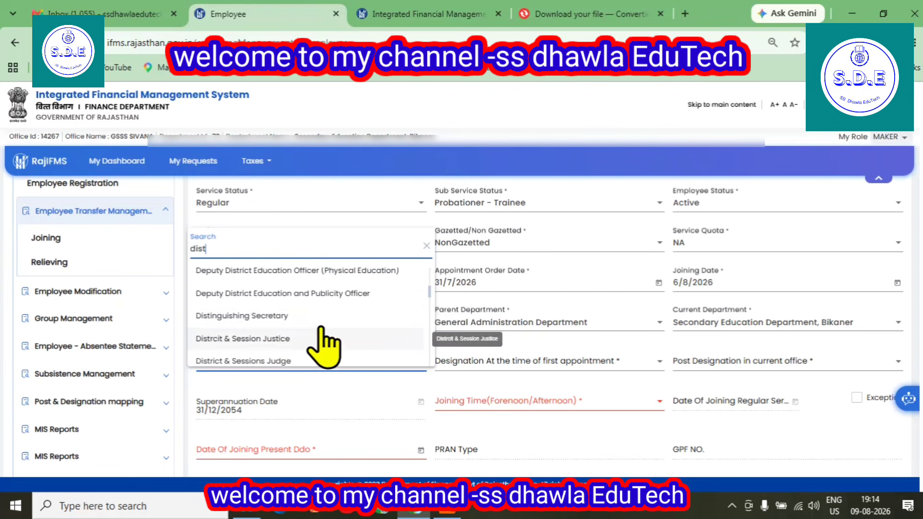
pyautogui.scroll(-2, 279, 289)
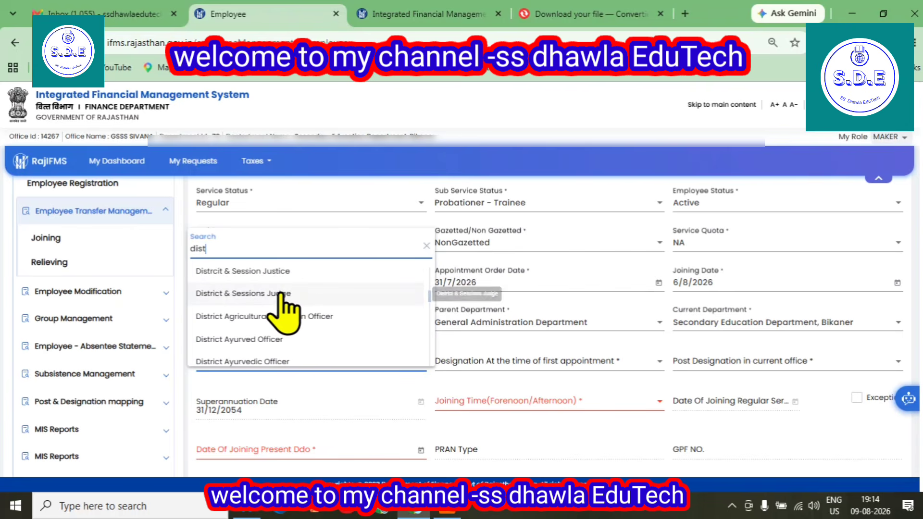
pyautogui.scroll(-4, 286, 304)
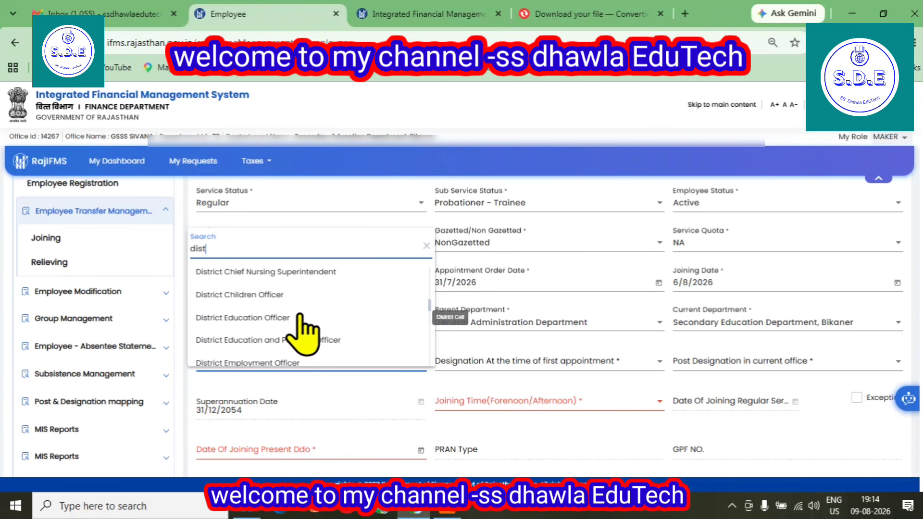
pyautogui.scroll(-2, 308, 363)
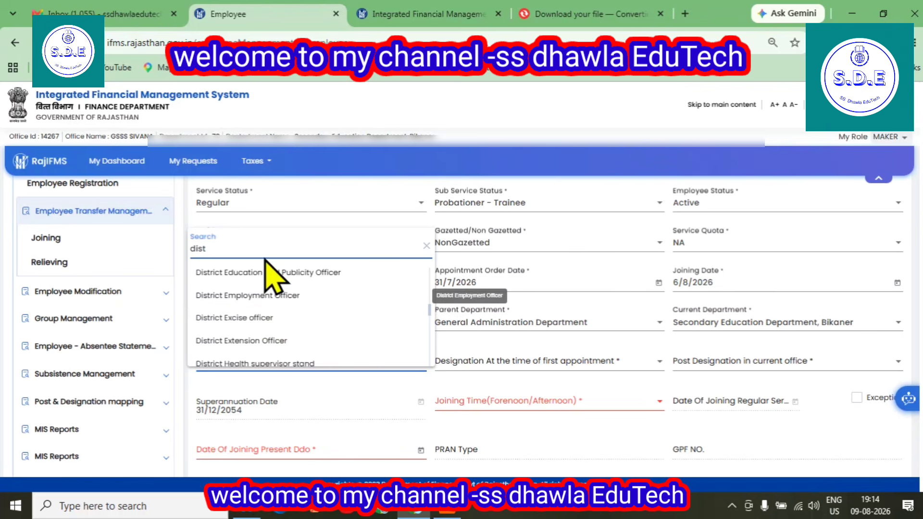
pyautogui.scroll(-3, 298, 307)
pyautogui.scroll(-1, 315, 332)
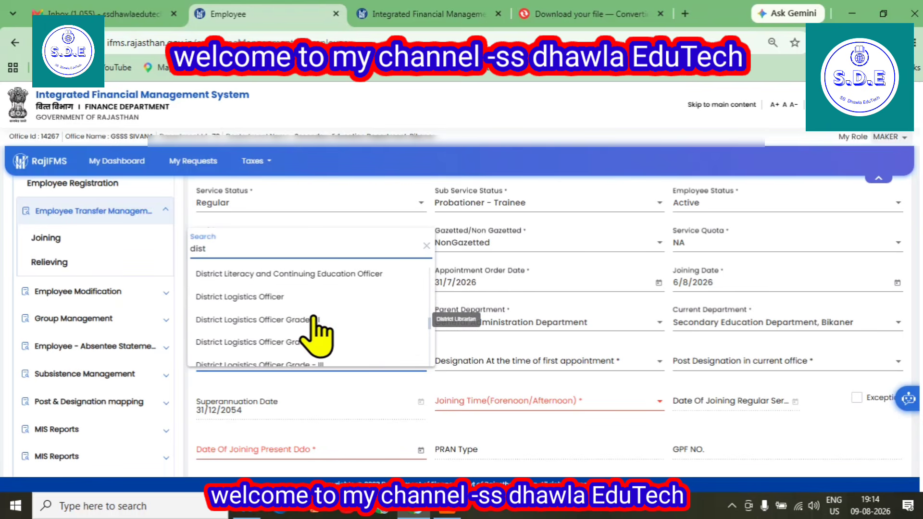
pyautogui.scroll(-5, 315, 332)
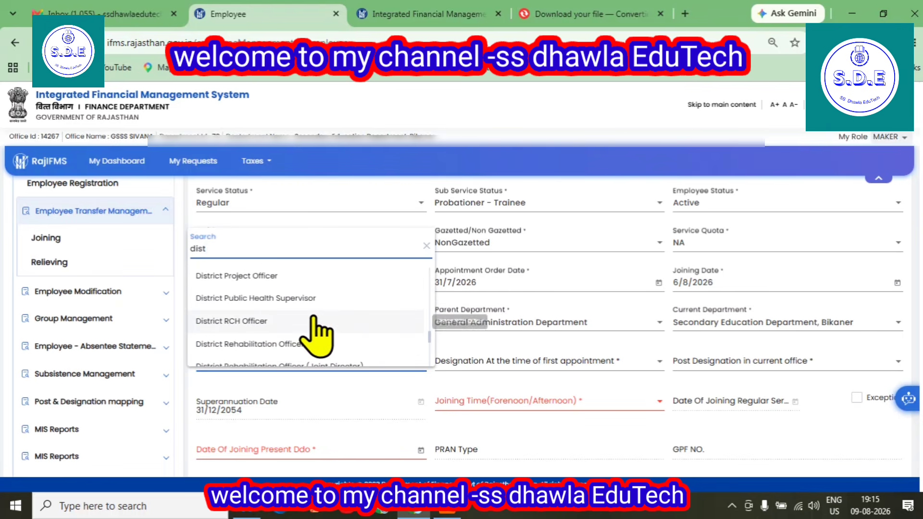
pyautogui.scroll(-3, 315, 332)
pyautogui.scroll(6, 315, 332)
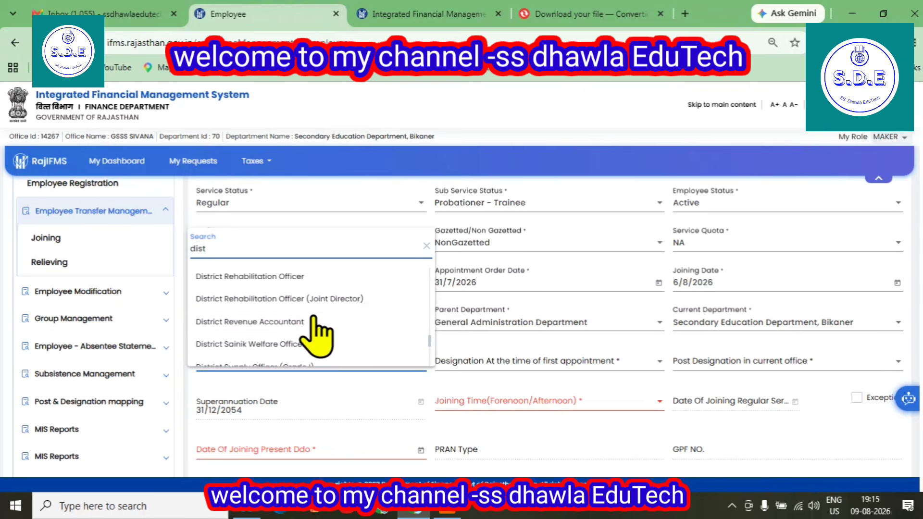
pyautogui.scroll(3, 315, 332)
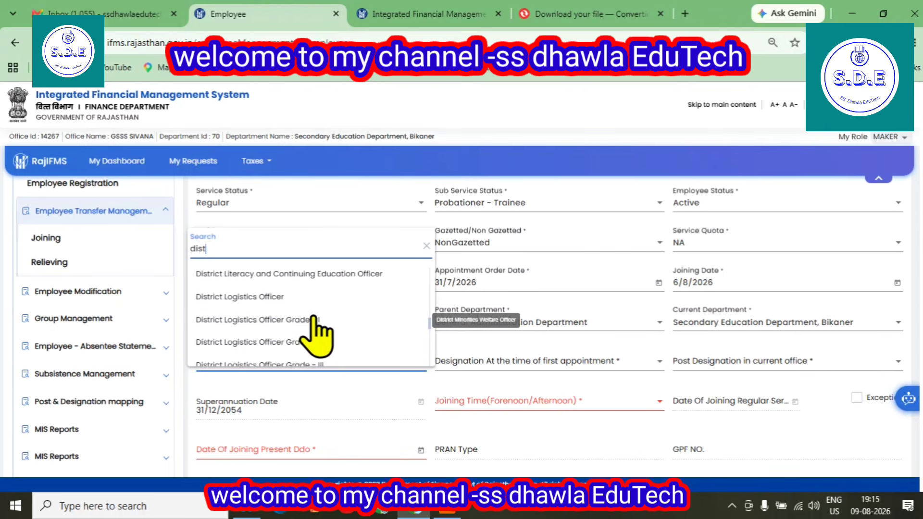
pyautogui.scroll(3, 315, 331)
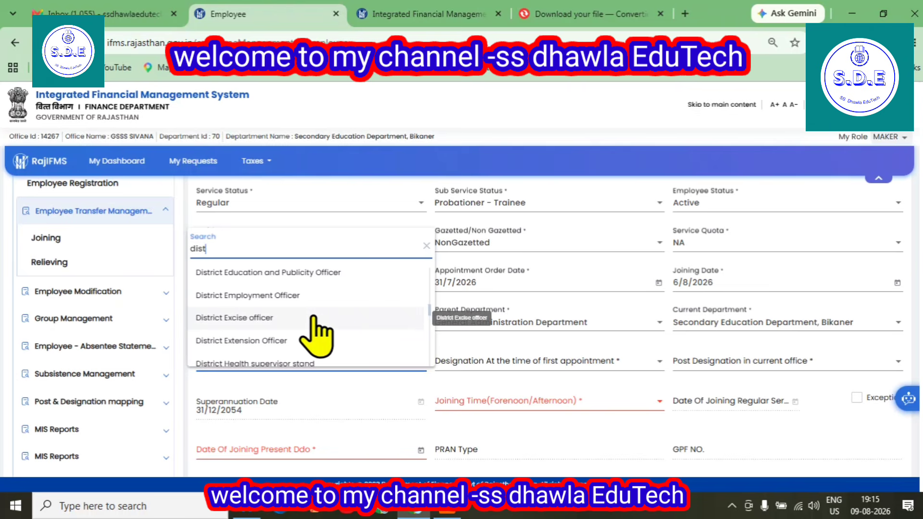
pyautogui.scroll(4, 314, 331)
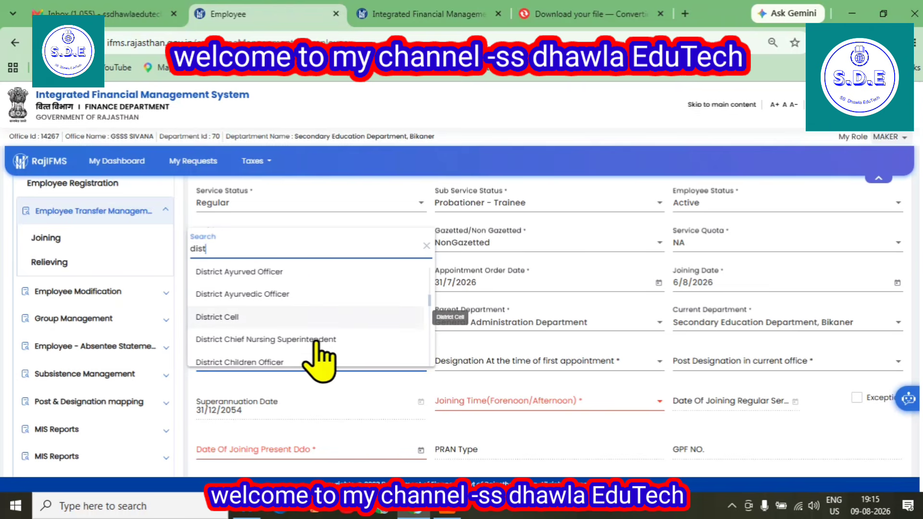
pyautogui.click(498, 339)
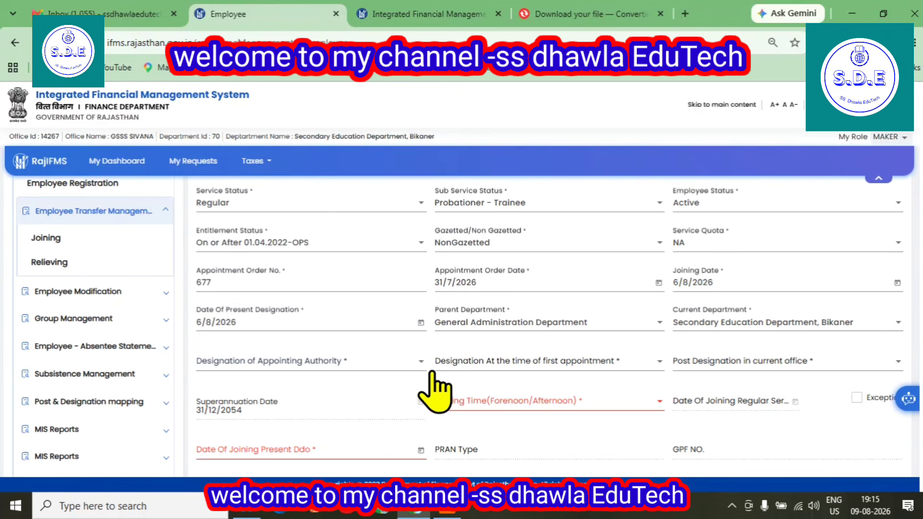
# - Search the designations at the time of first appointment for "class" and choose Class IV Staff
pyautogui.click(489, 363)
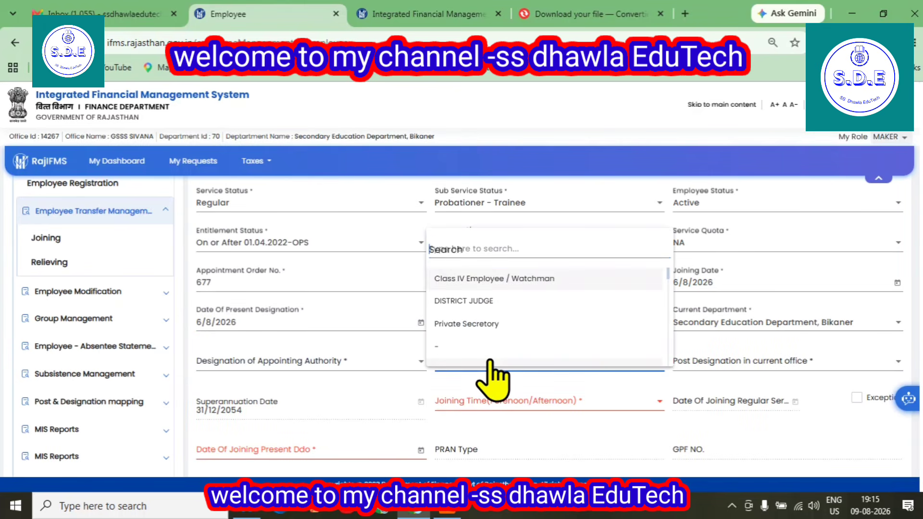
pyautogui.scroll(-5, 495, 322)
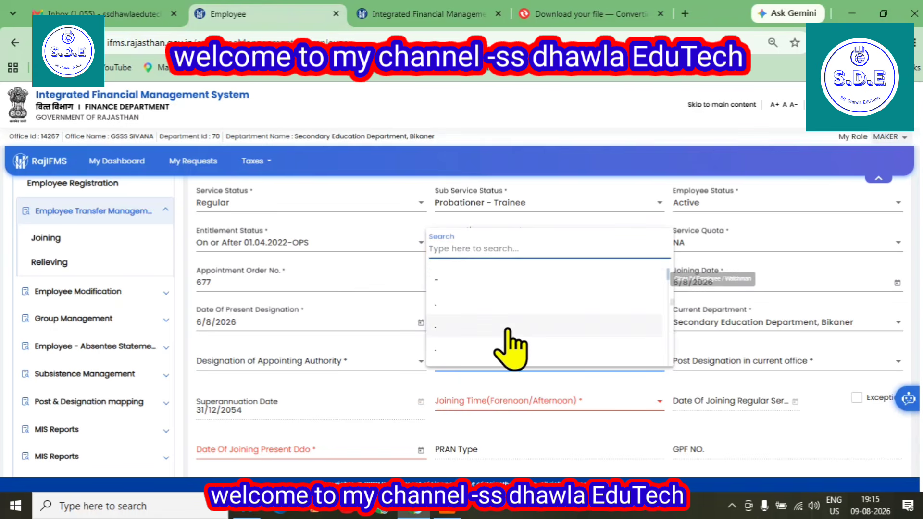
pyautogui.scroll(-6, 508, 332)
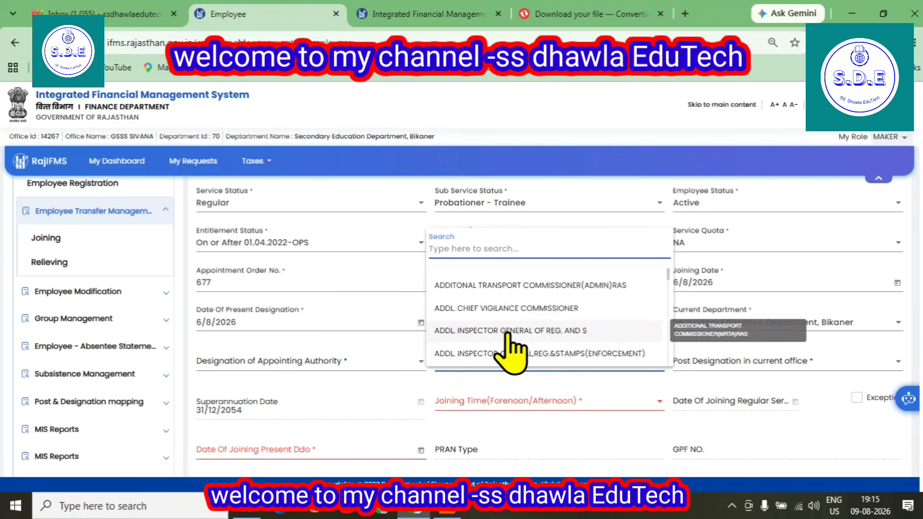
pyautogui.write('class')
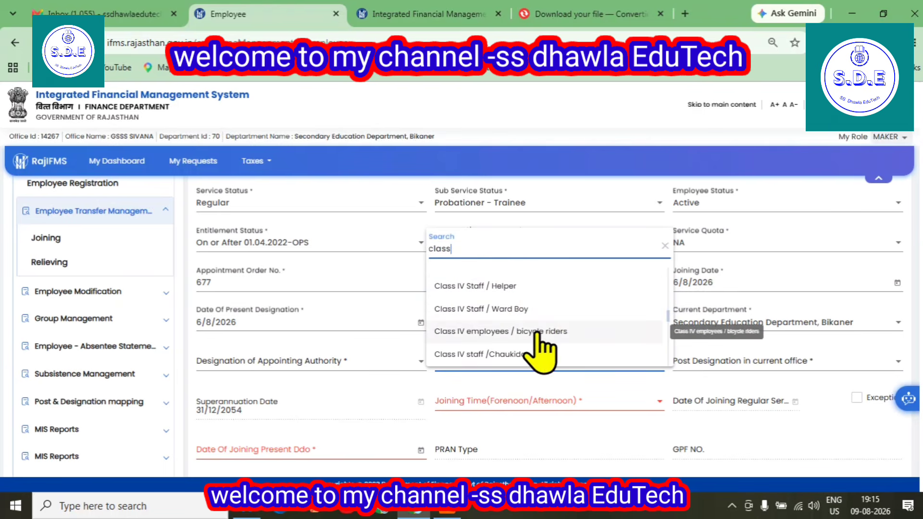
pyautogui.scroll(-5, 489, 338)
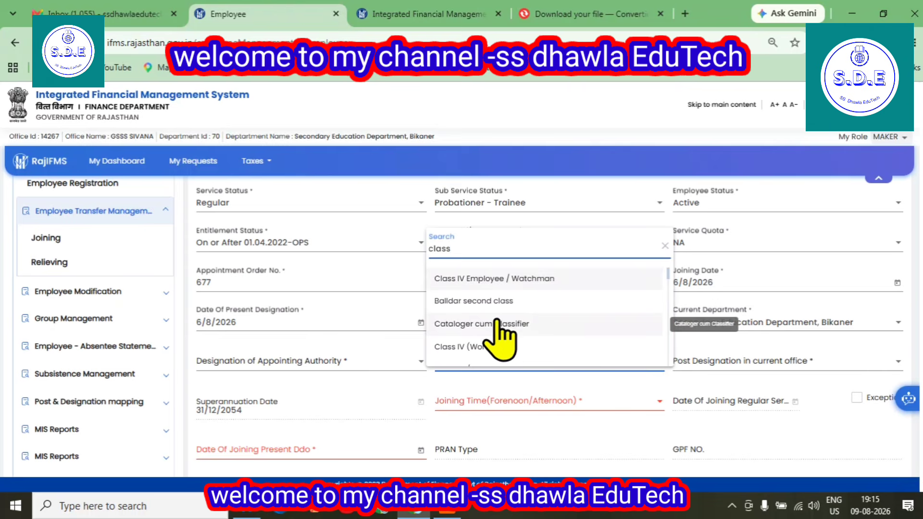
pyautogui.scroll(-3, 498, 331)
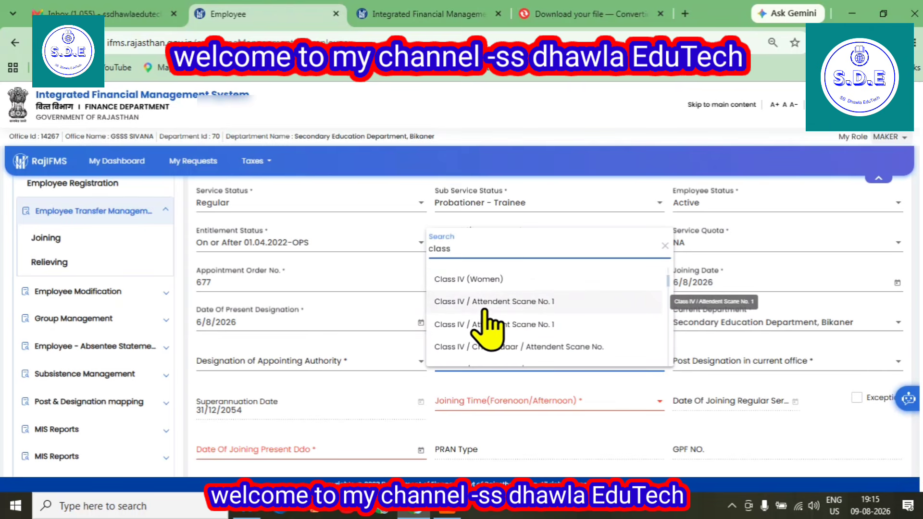
pyautogui.scroll(-3, 491, 337)
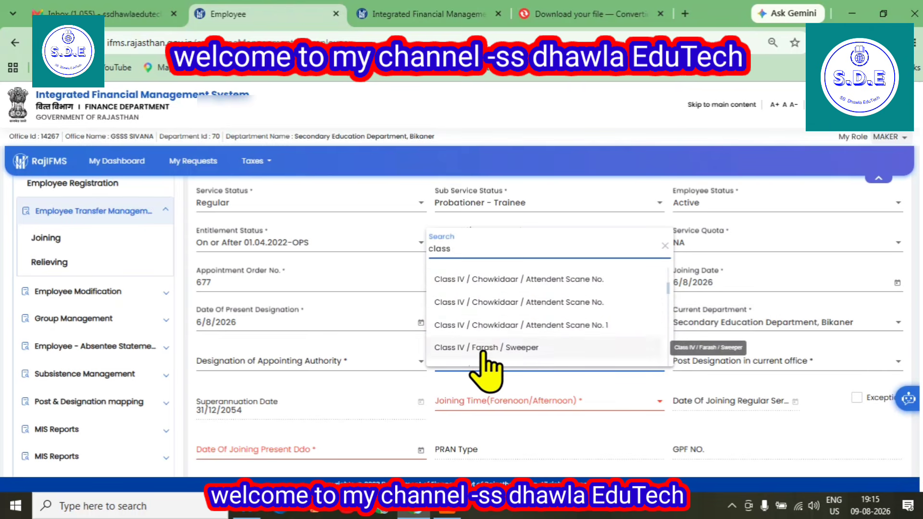
pyautogui.scroll(-5, 483, 370)
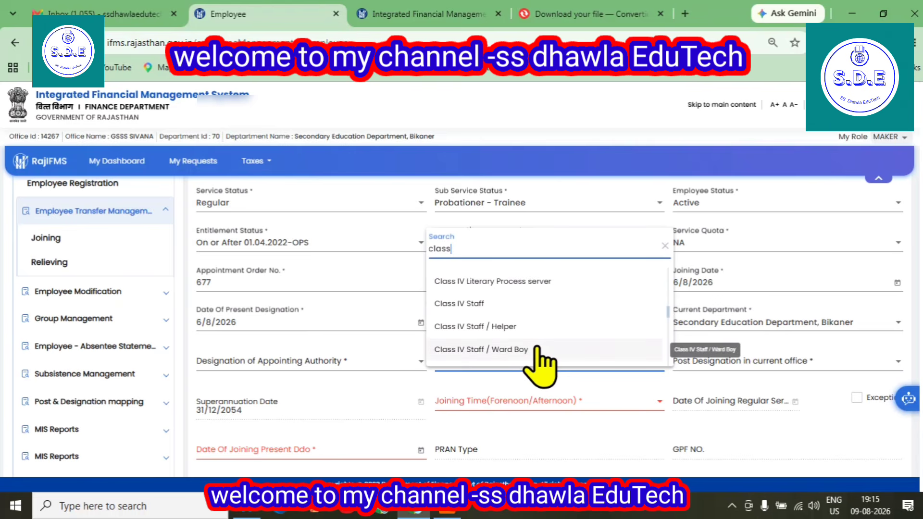
pyautogui.click(466, 303)
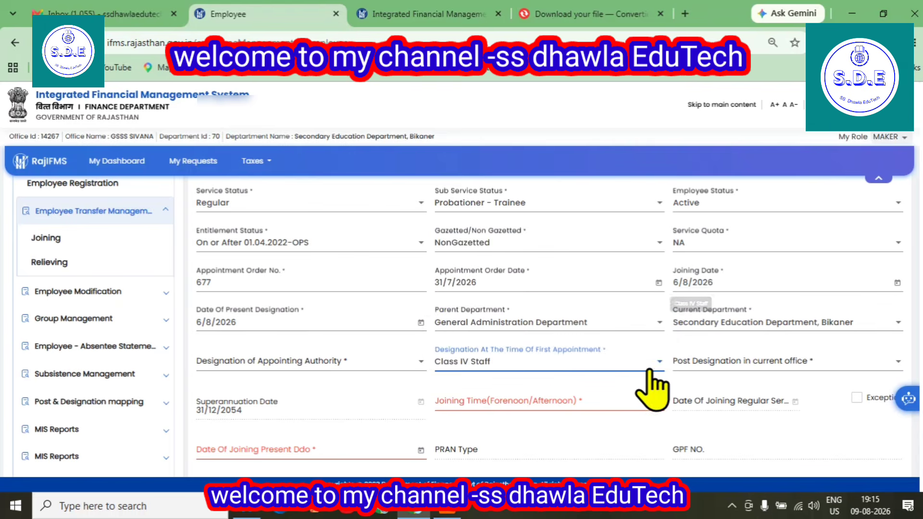
pyautogui.click(713, 369)
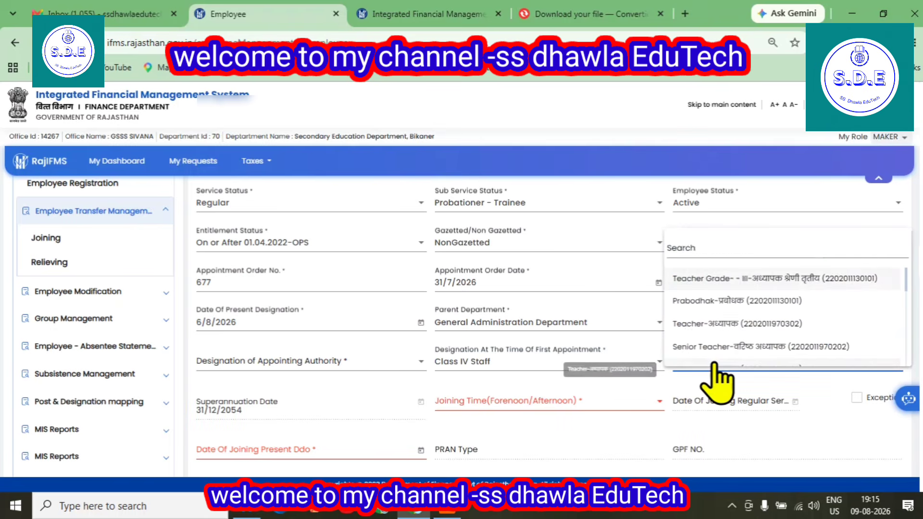
pyautogui.scroll(-4, 795, 332)
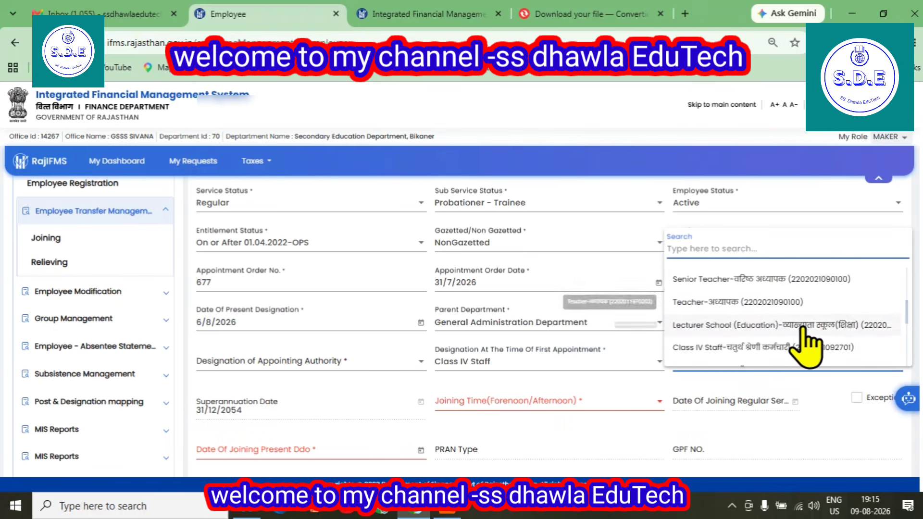
pyautogui.scroll(3, 792, 339)
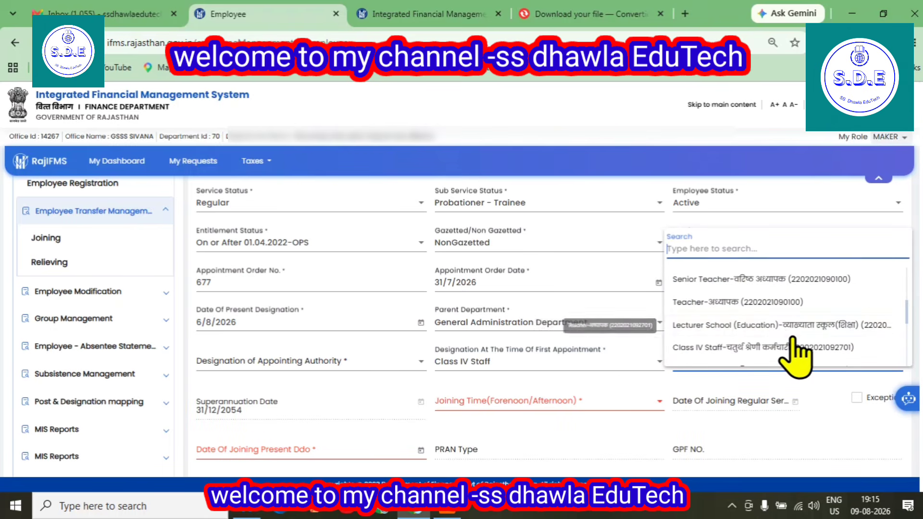
pyautogui.click(743, 348)
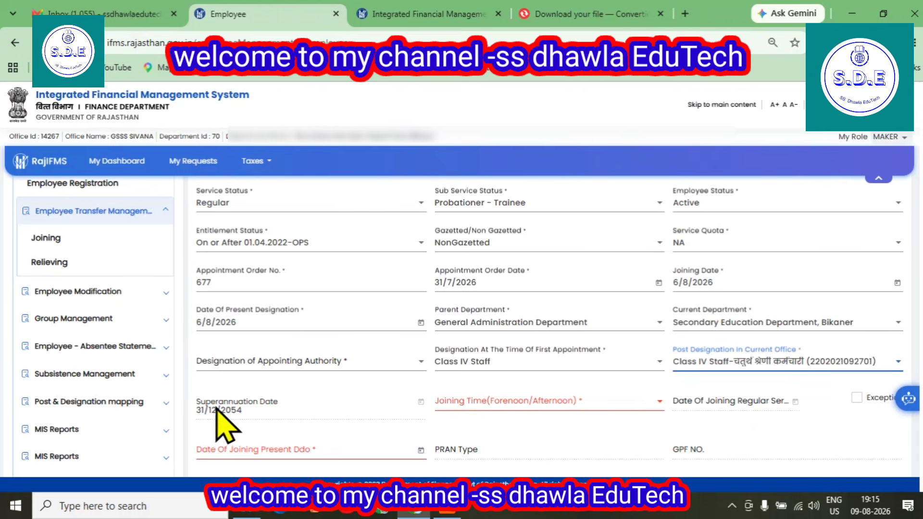
# - Set the joining time to Forenoon and the date of joining the present DDO to 6/8/2026
pyautogui.click(482, 405)
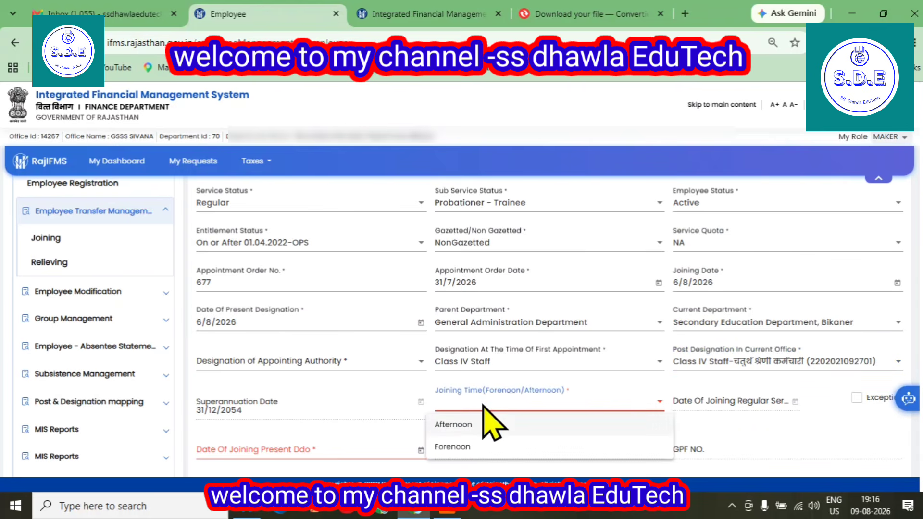
pyautogui.click(481, 447)
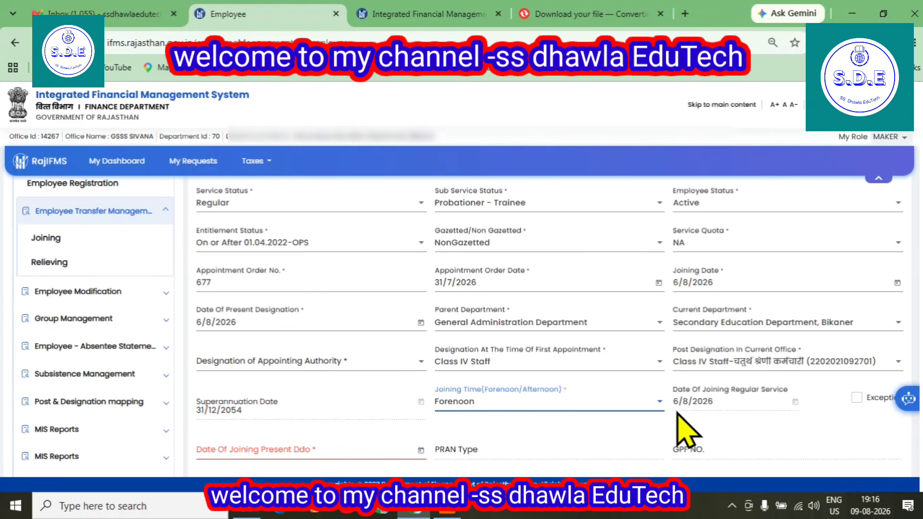
pyautogui.scroll(-3, 678, 418)
pyautogui.click(425, 313)
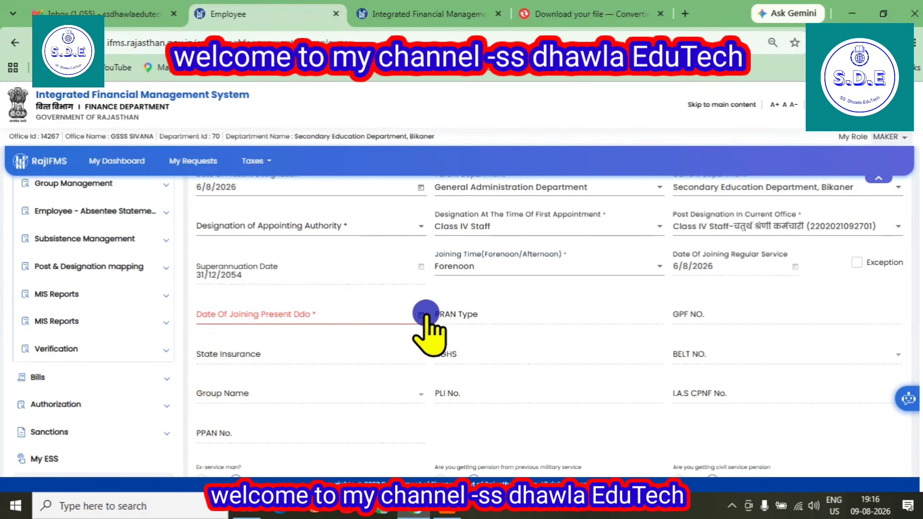
pyautogui.click(280, 201)
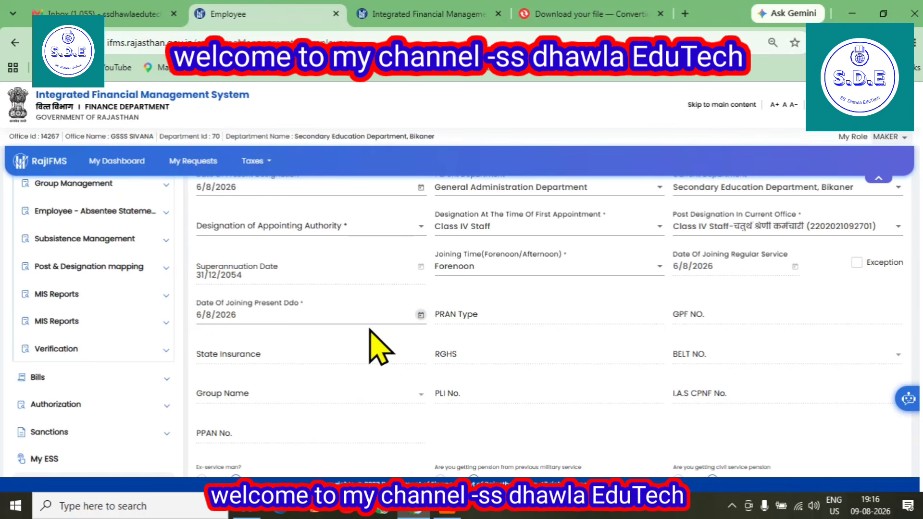
# - Attach the Appointment Letter, Joining Application and Confirmation Order documents to the employee's service details
pyautogui.scroll(-3, 380, 346)
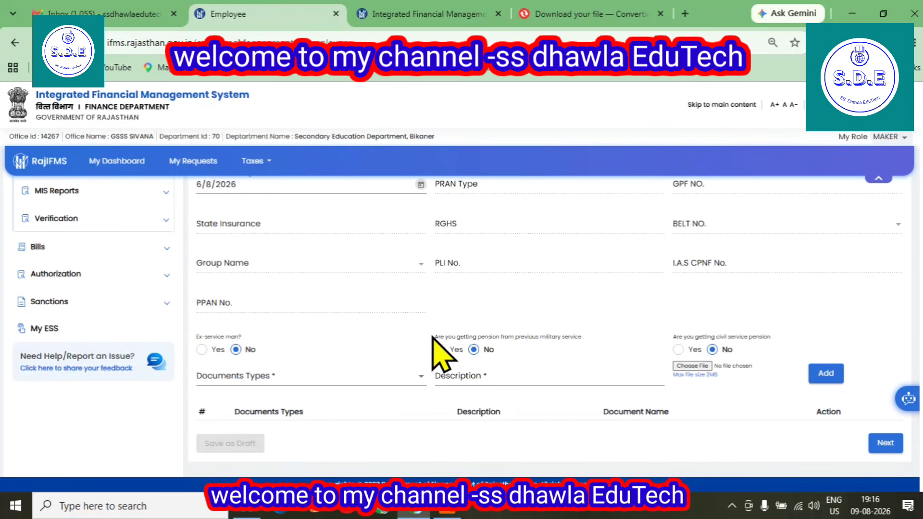
pyautogui.click(264, 379)
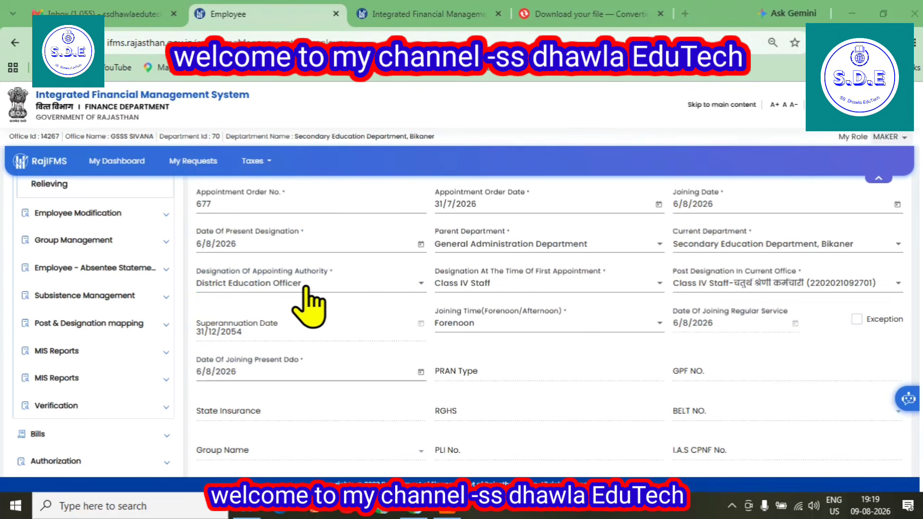
pyautogui.scroll(-5, 423, 355)
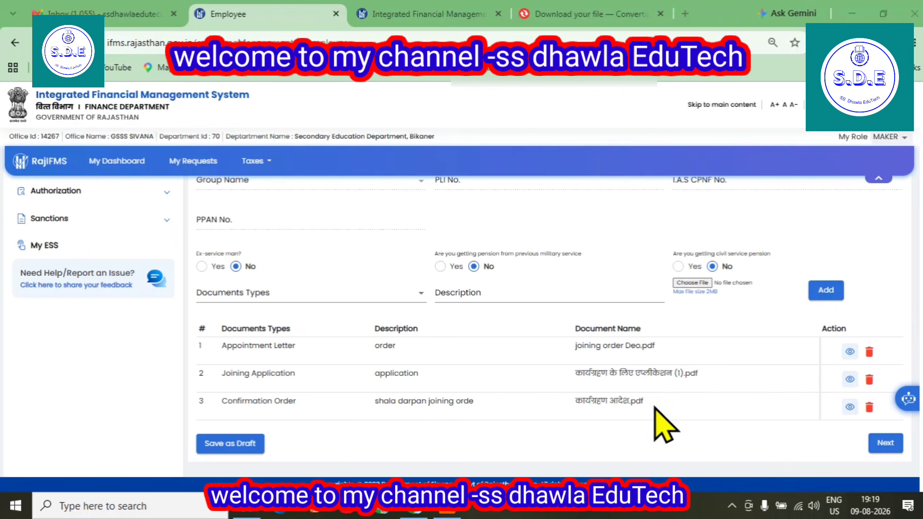
# - Save the service details as a draft and continue to the address details
pyautogui.click(238, 444)
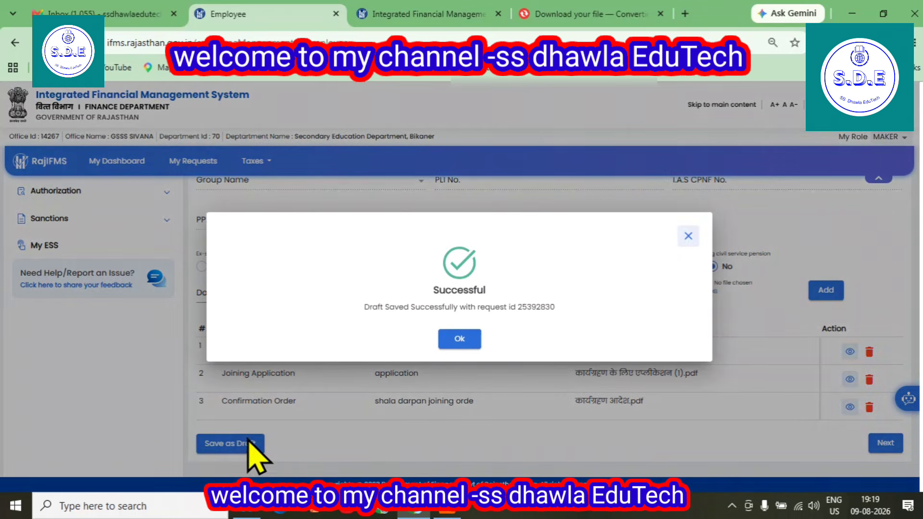
pyautogui.click(445, 340)
pyautogui.click(887, 442)
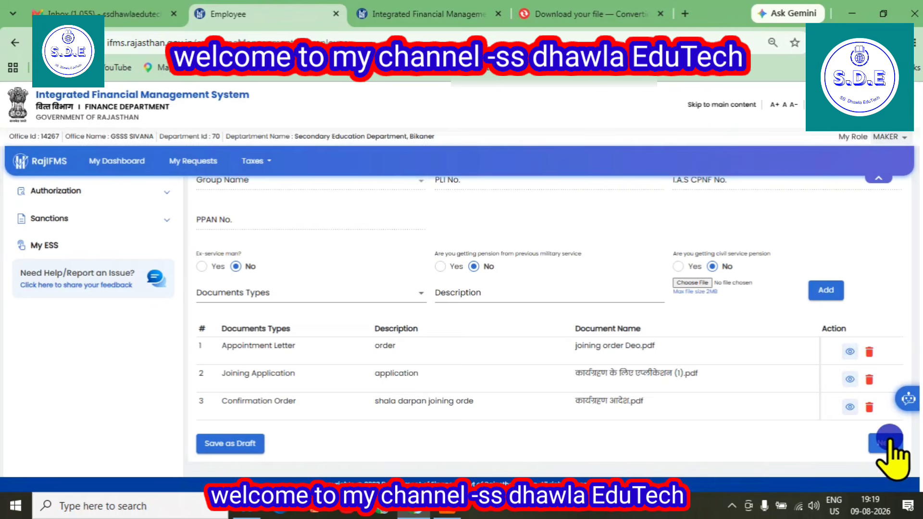
pyautogui.scroll(-1, 344, 308)
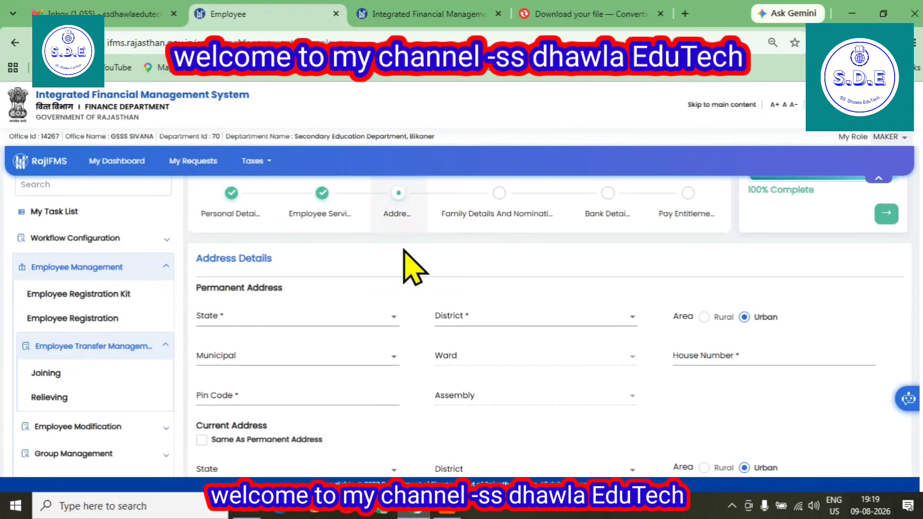
# - In the family and nomination details, enter the family's Janadhaar ID and select the first listed family member
pyautogui.click(500, 194)
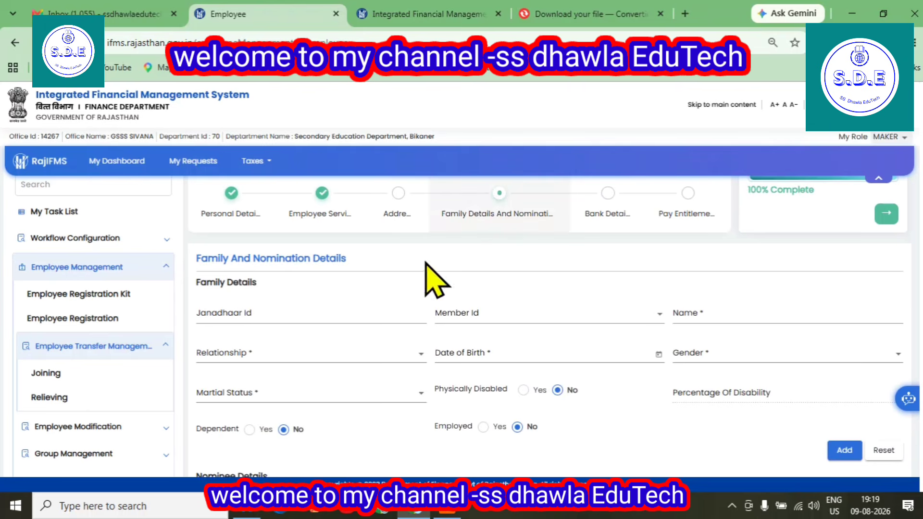
pyautogui.click(232, 313)
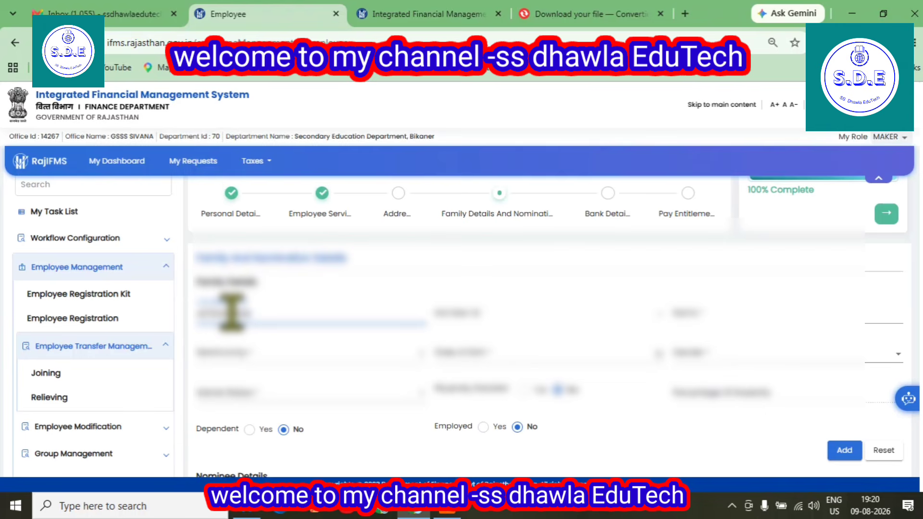
pyautogui.click(524, 315)
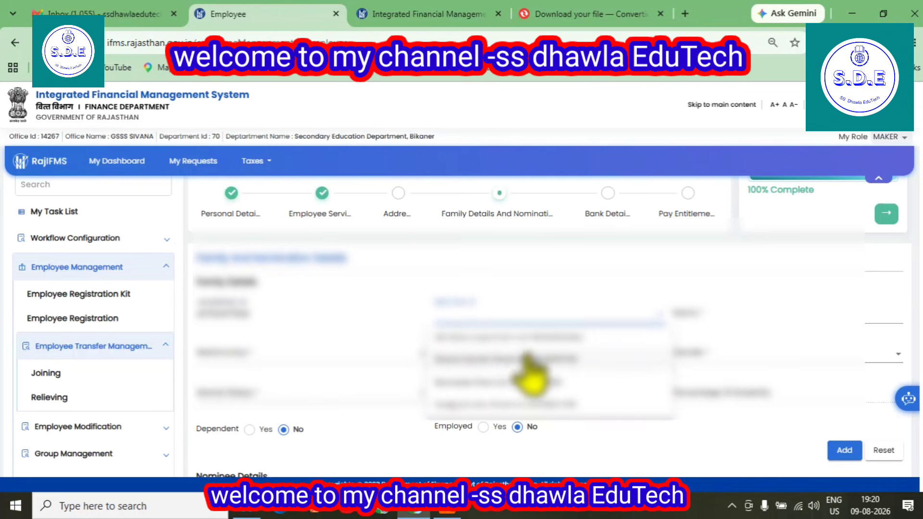
pyautogui.click(496, 338)
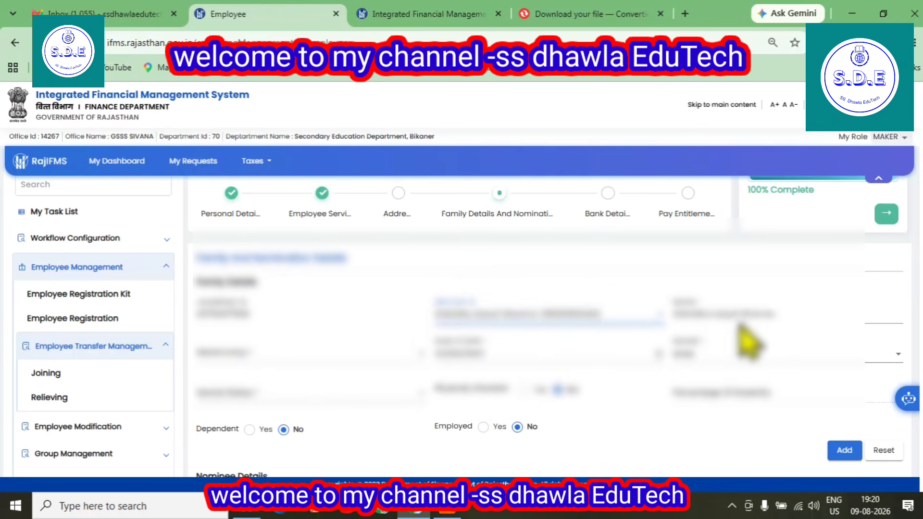
# - Choose the family member's relationship and marital status, and add the member to the family details
pyautogui.click(231, 358)
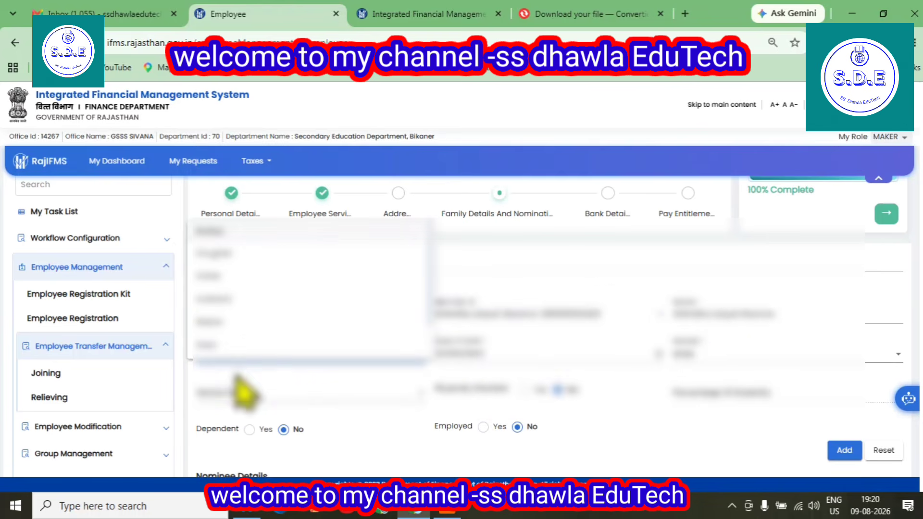
pyautogui.click(251, 273)
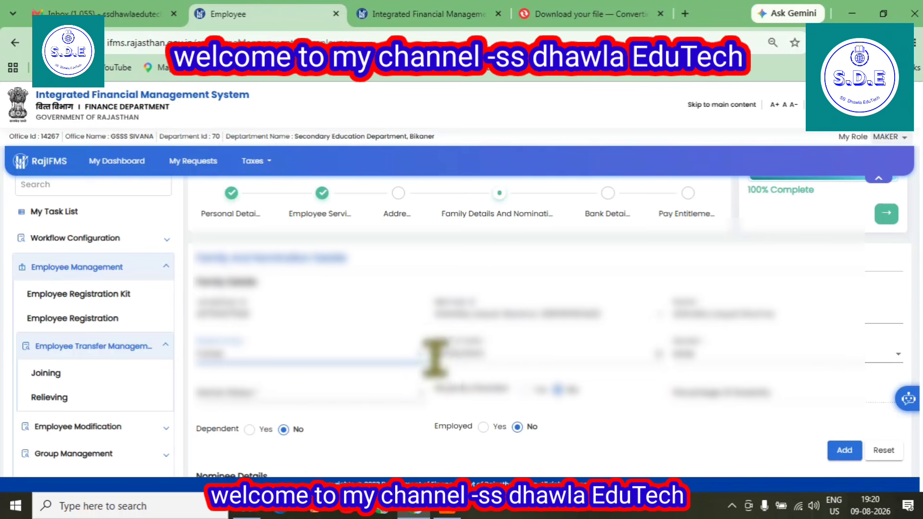
pyautogui.click(223, 393)
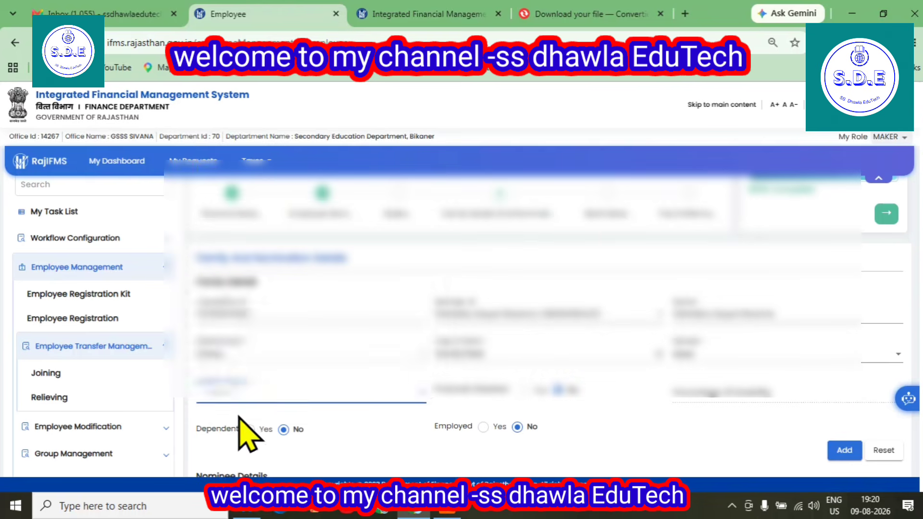
pyautogui.click(214, 317)
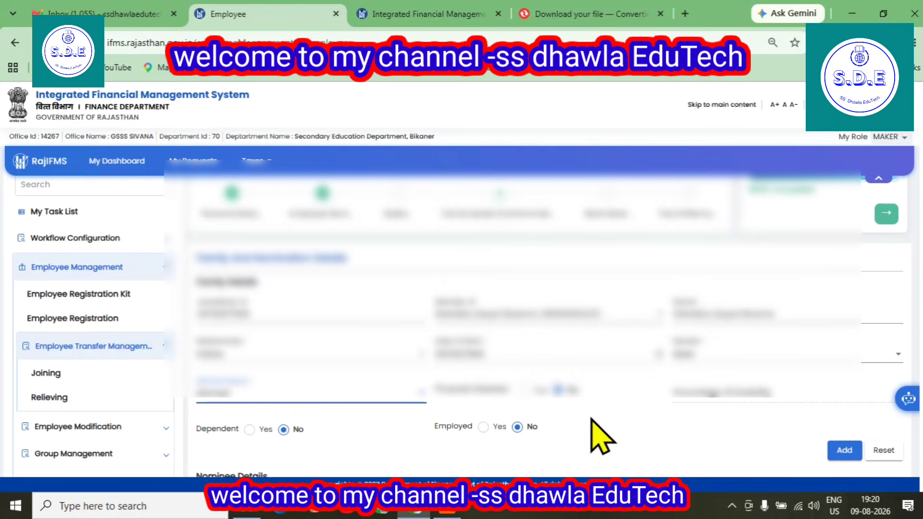
pyautogui.click(707, 395)
pyautogui.scroll(-2, 647, 426)
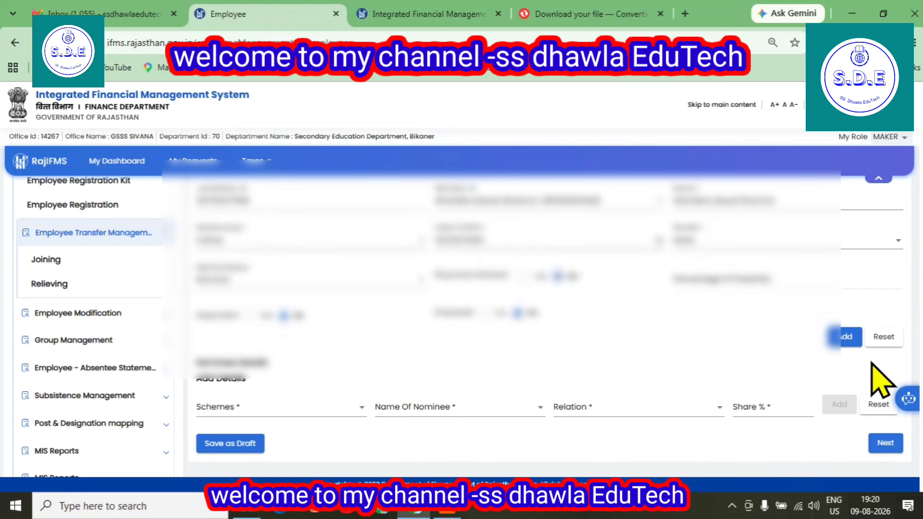
pyautogui.click(843, 339)
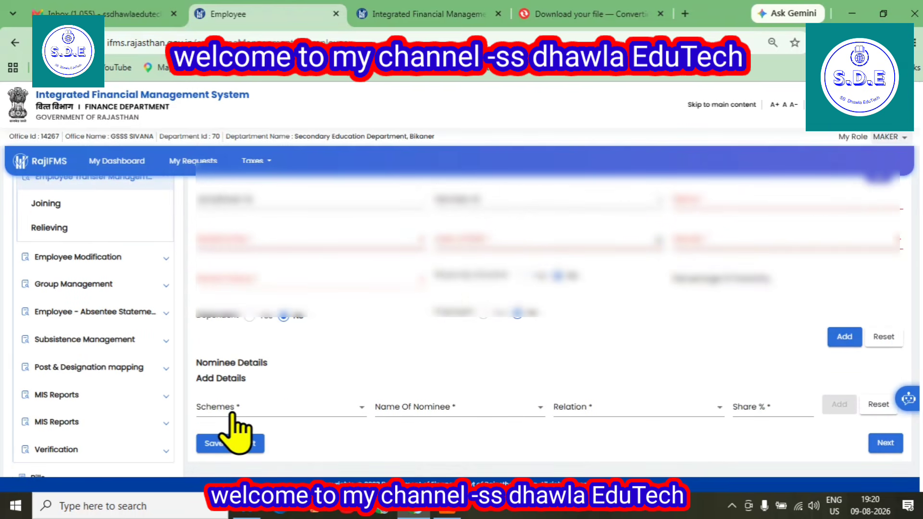
pyautogui.scroll(3, 267, 433)
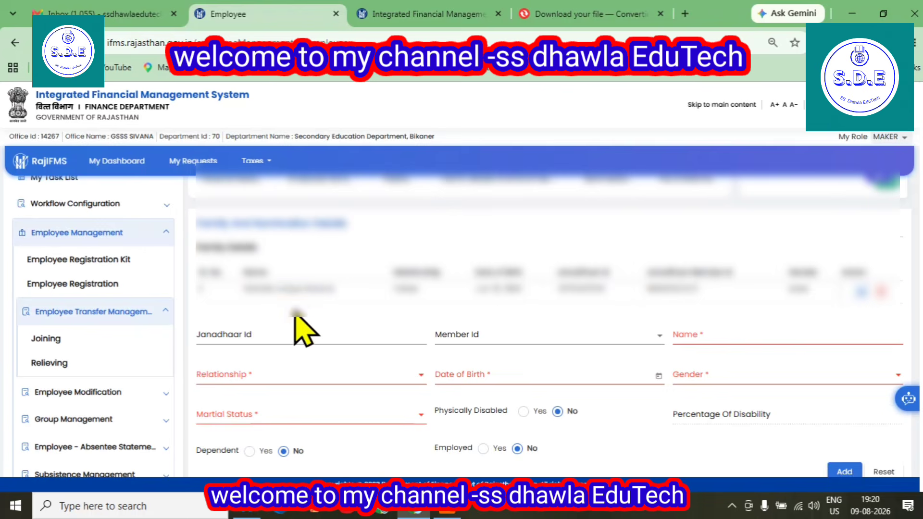
# - Add a Group Insurance nomination with the family member as nominee, including the relation and share percentage
pyautogui.scroll(-3, 199, 449)
pyautogui.click(234, 414)
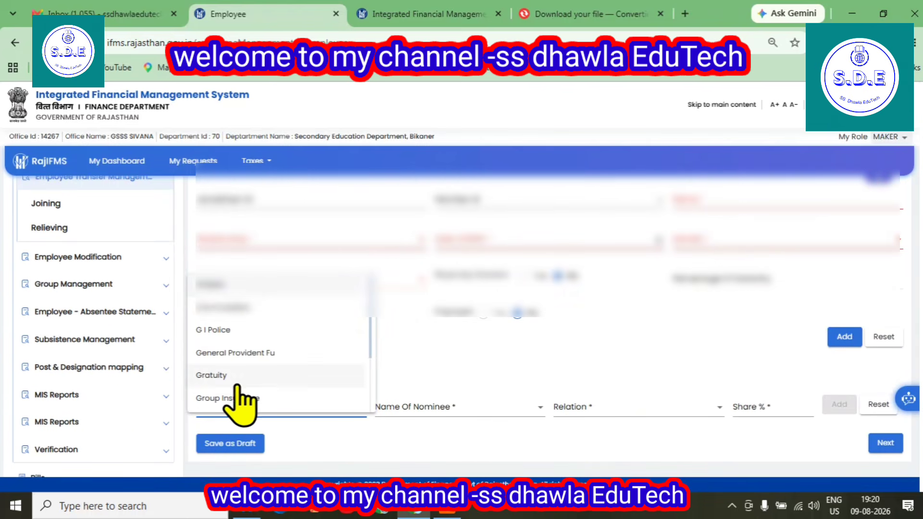
pyautogui.scroll(-3, 240, 403)
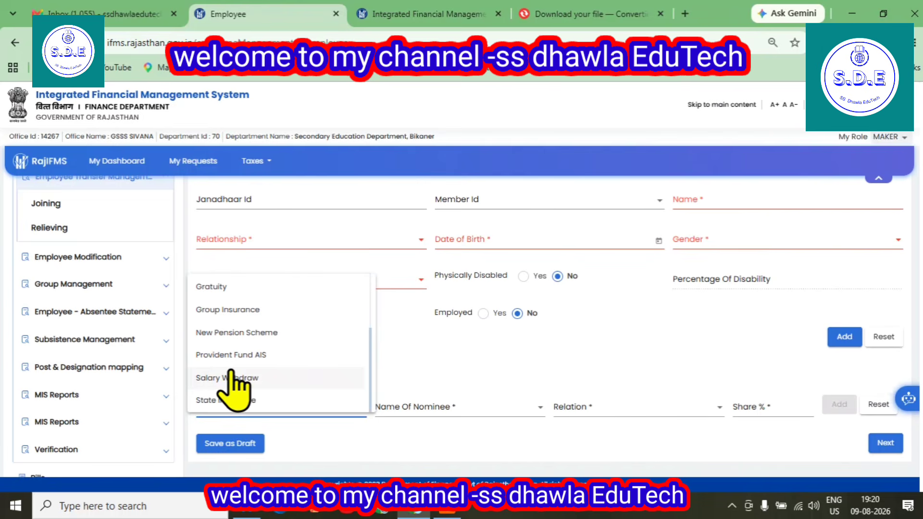
pyautogui.click(228, 310)
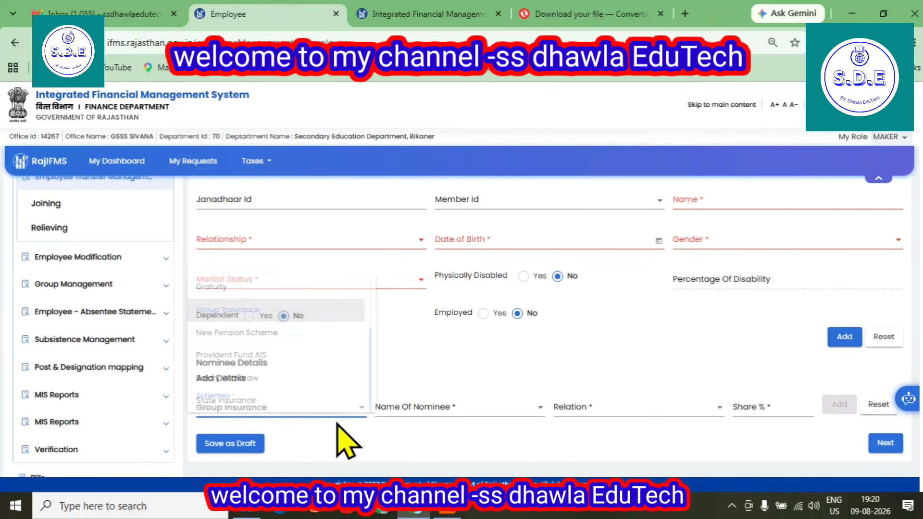
pyautogui.click(429, 413)
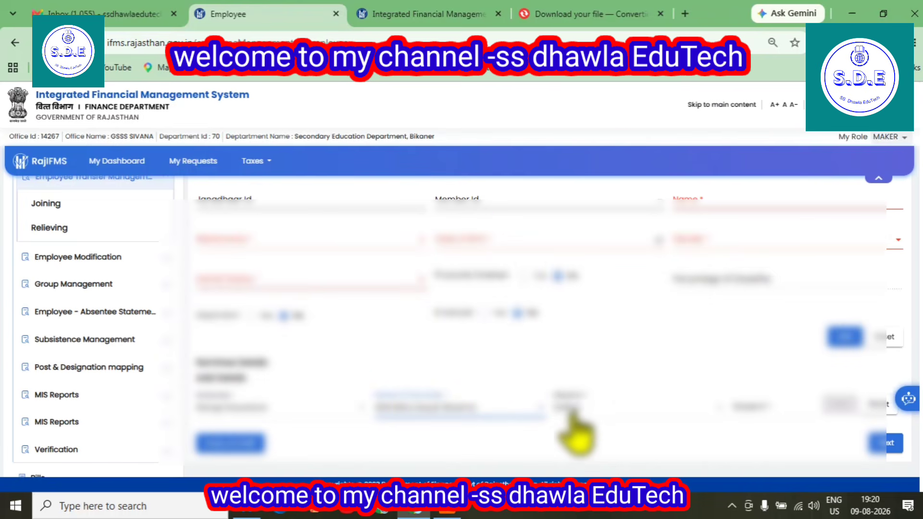
pyautogui.click(746, 406)
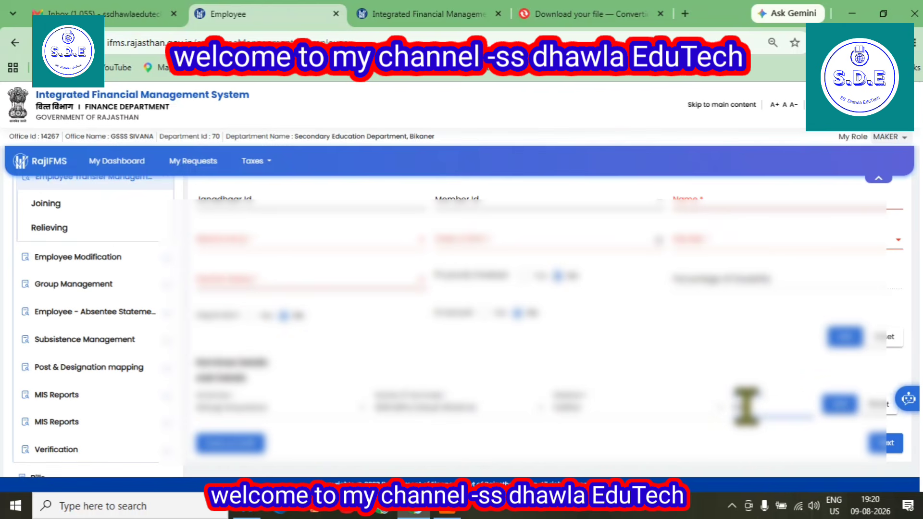
pyautogui.click(837, 406)
# - Choose State Insurance as the scheme for a second nomination in the nominee details
pyautogui.scroll(-2, 625, 409)
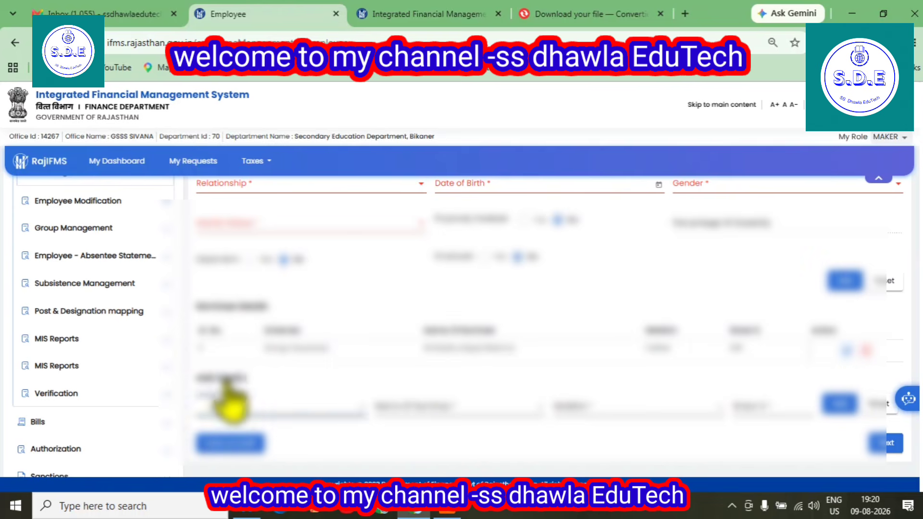
pyautogui.click(231, 408)
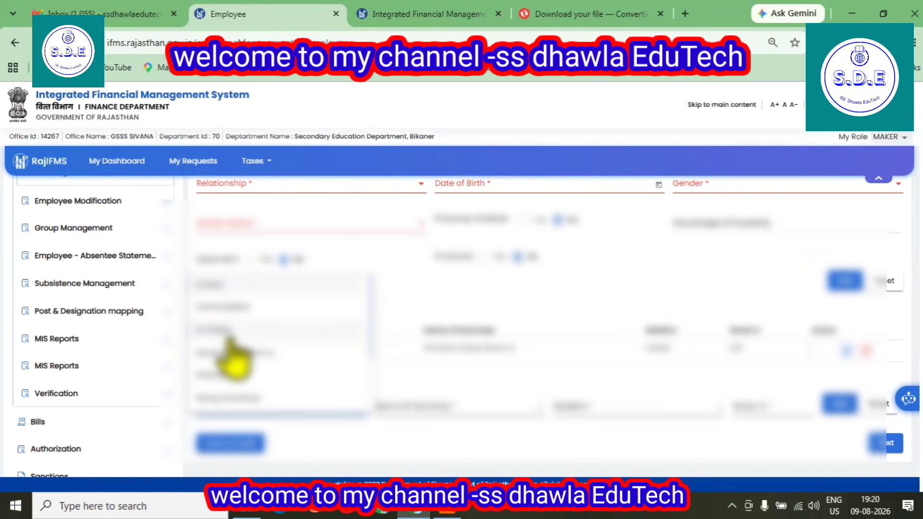
pyautogui.scroll(-3, 285, 382)
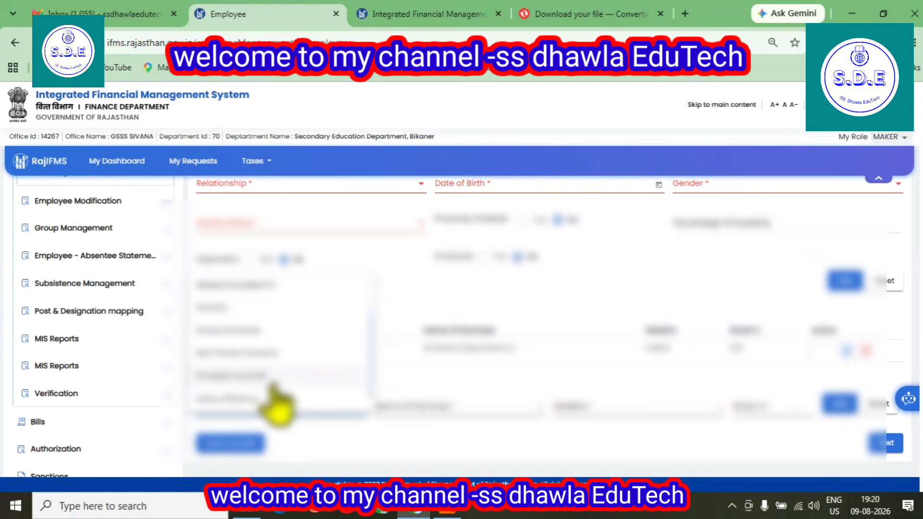
pyautogui.click(230, 400)
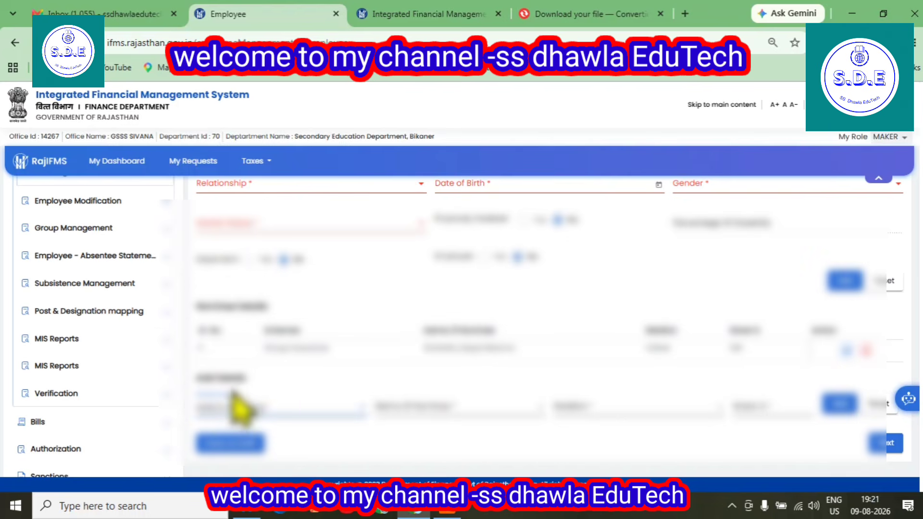
pyautogui.click(240, 406)
pyautogui.scroll(-2, 278, 337)
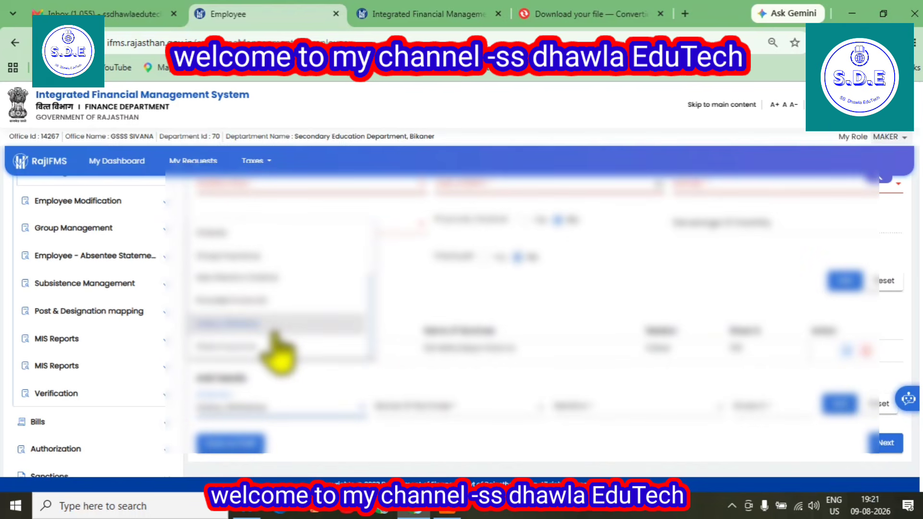
pyautogui.click(238, 346)
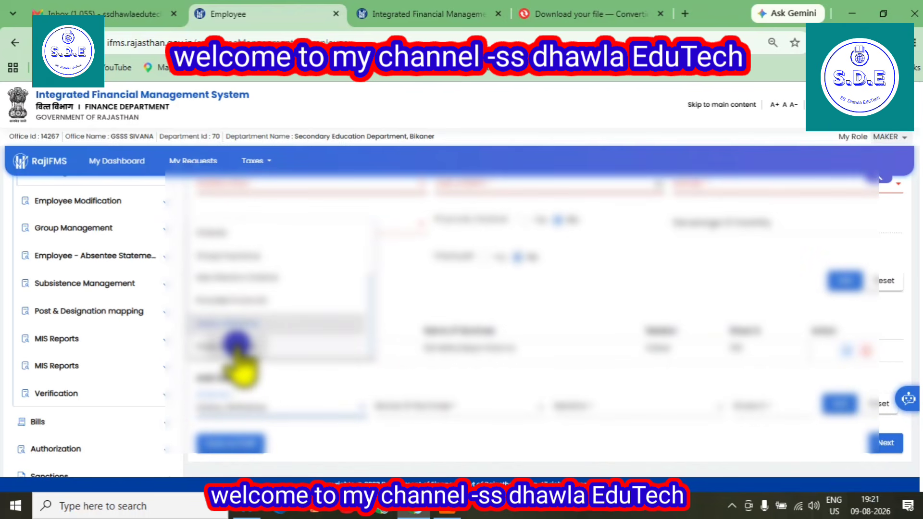
# - Complete the State Insurance nomination with the family member as nominee, the relation and a 100% share, and add it
pyautogui.click(400, 411)
pyautogui.click(602, 409)
pyautogui.click(624, 430)
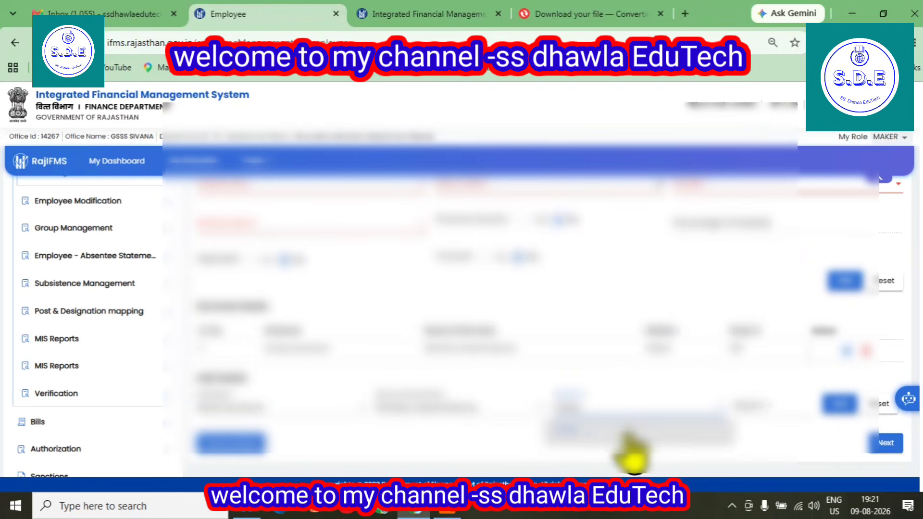
pyautogui.click(759, 400)
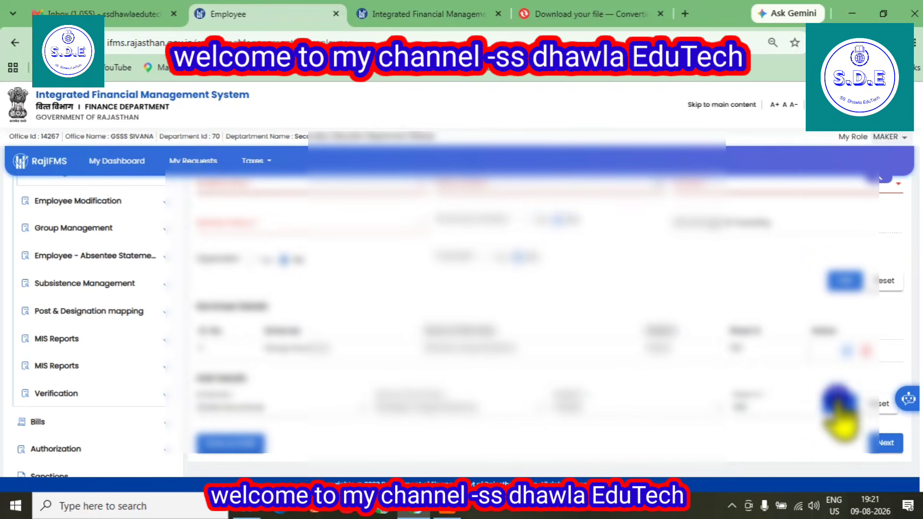
pyautogui.click(841, 425)
pyautogui.scroll(-1, 350, 370)
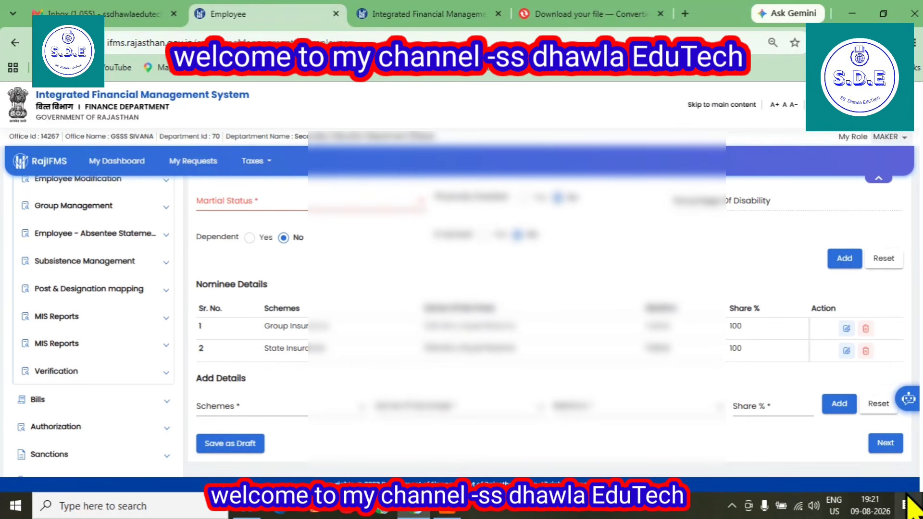
# - Save the family and nomination details as a draft and continue to the bank details
pyautogui.click(206, 436)
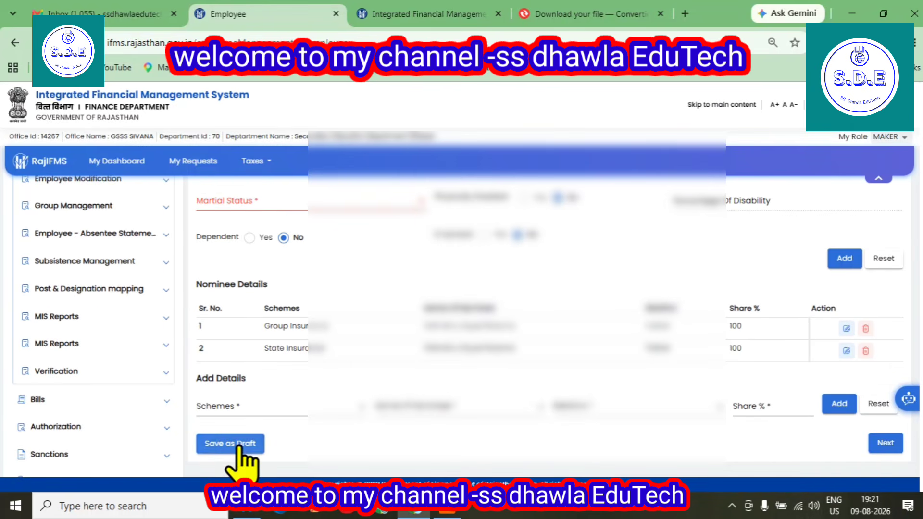
pyautogui.click(448, 340)
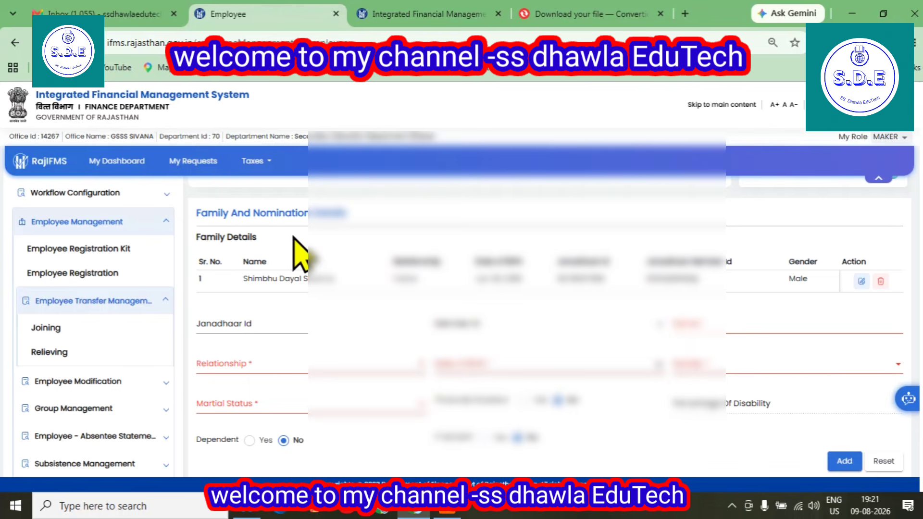
pyautogui.scroll(-1, 348, 308)
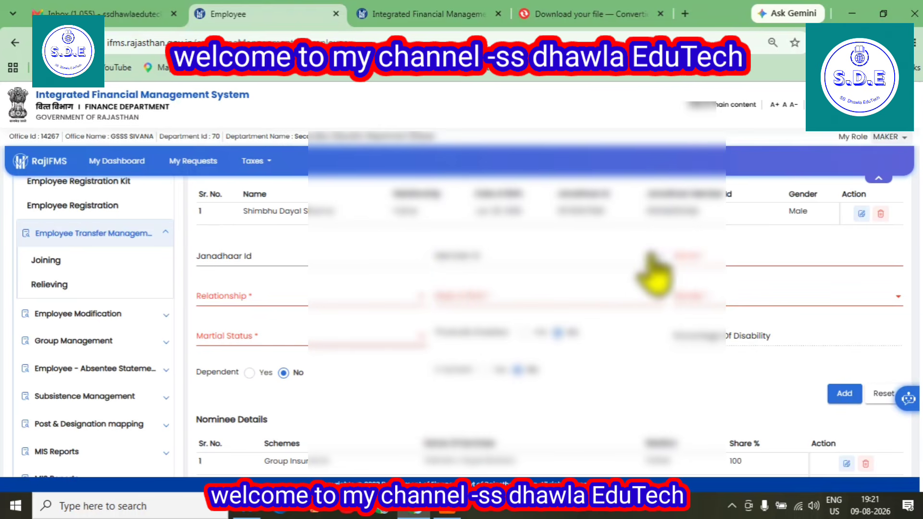
pyautogui.scroll(-2, 494, 324)
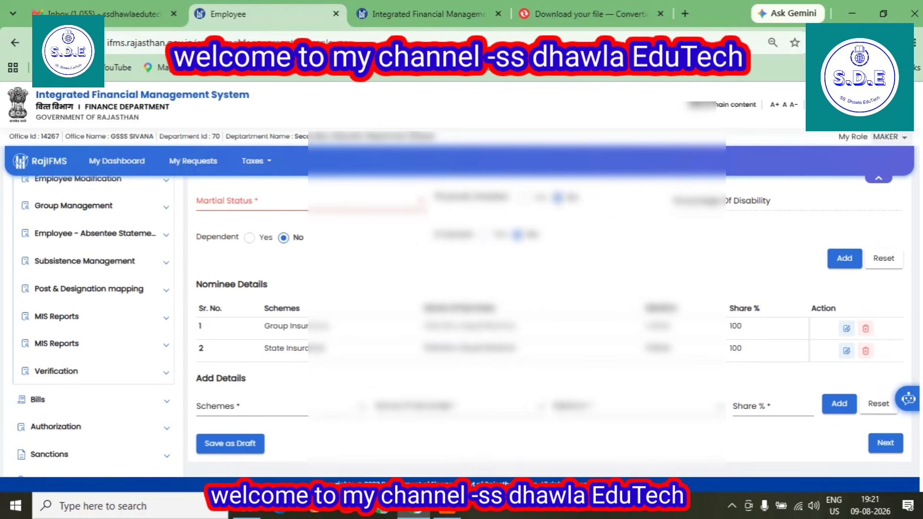
pyautogui.click(884, 443)
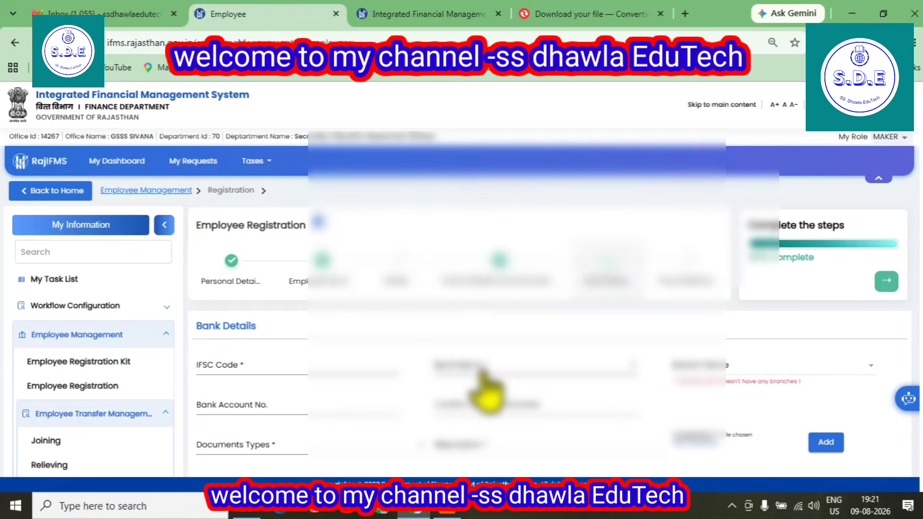
# - Enter the IFSC code of the employee's bank branch in the bank details to fill in the bank and branch names
pyautogui.click(271, 361)
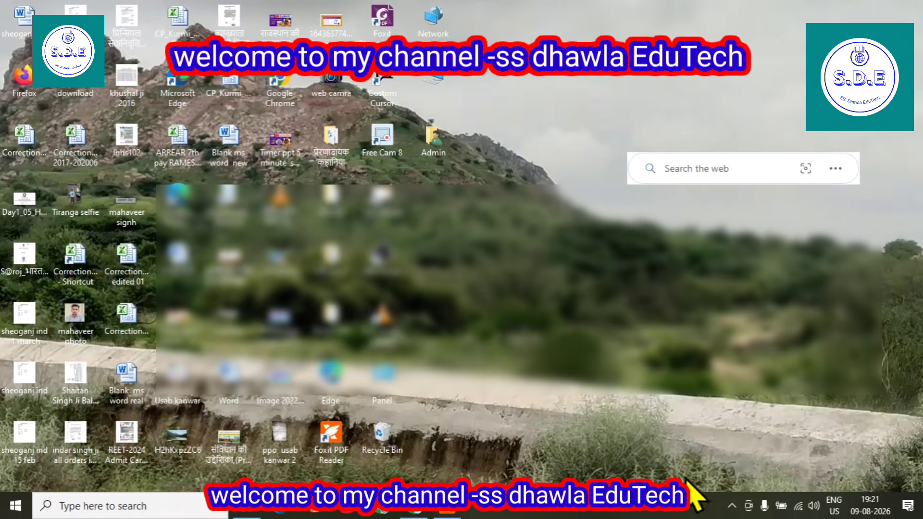
pyautogui.click(421, 508)
pyautogui.click(496, 365)
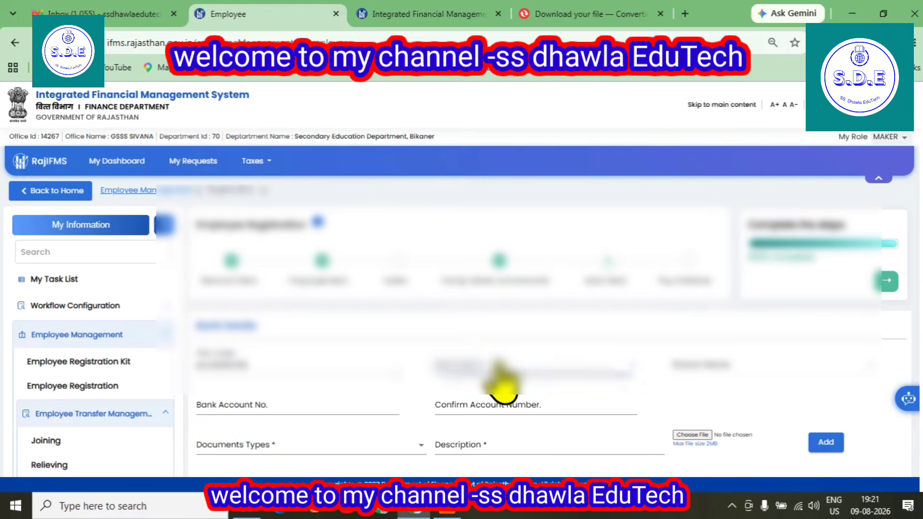
pyautogui.click(766, 382)
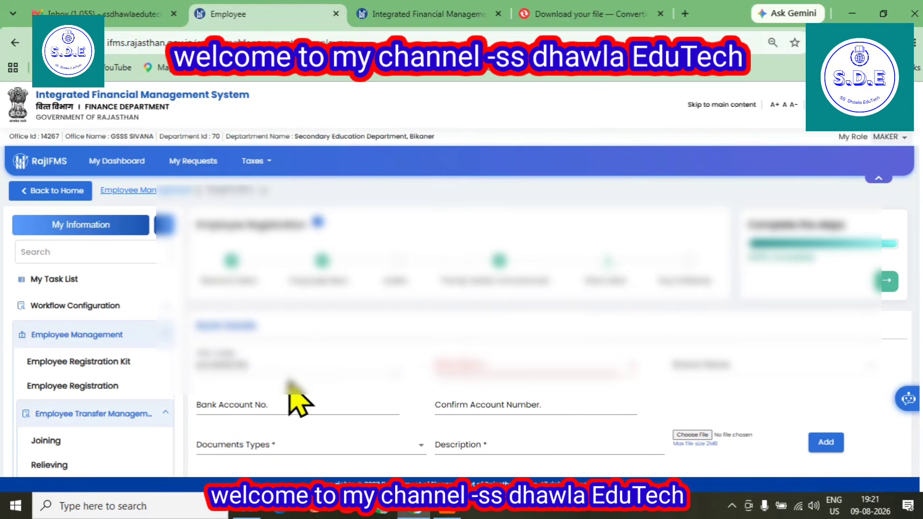
pyautogui.scroll(-1, 383, 374)
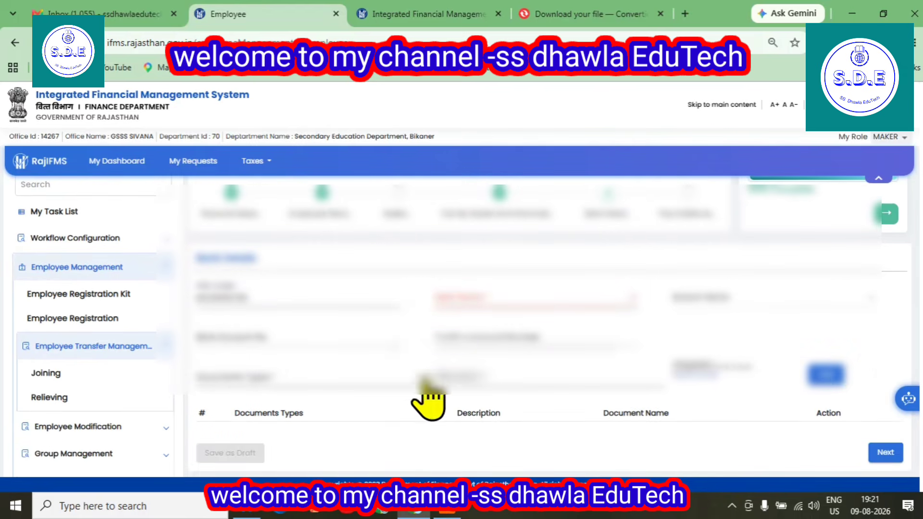
pyautogui.click(275, 293)
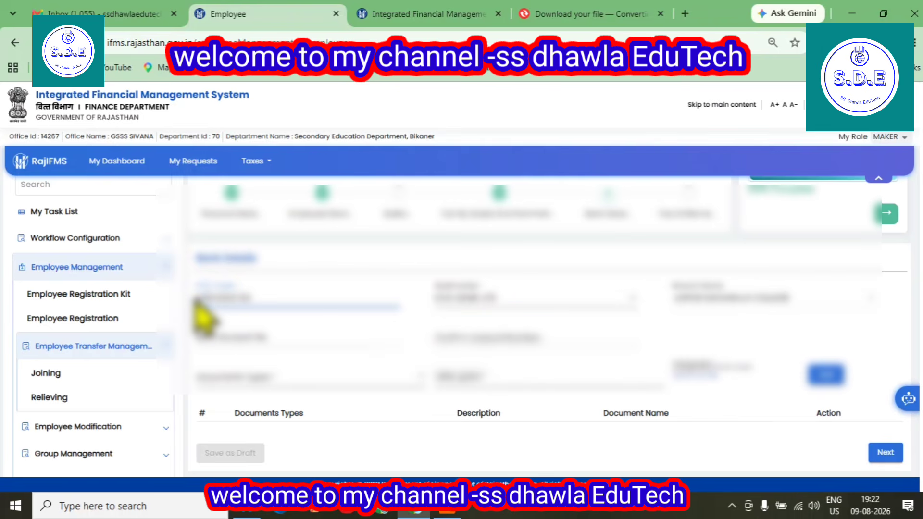
pyautogui.click(659, 318)
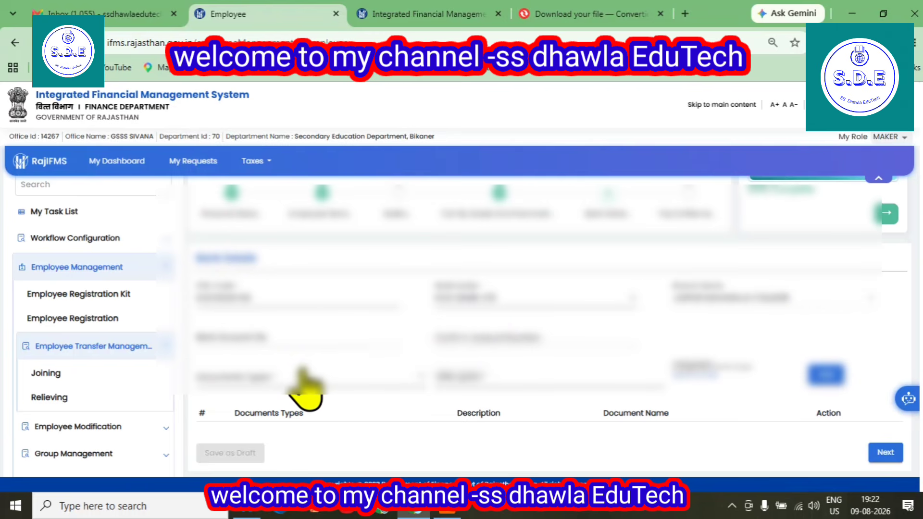
# - Attach बैंक पासबुक (बैंक डायरी).pdf from the employee's folder as a Bank Passbook document with the description BANKPASSBOOK
pyautogui.click(237, 378)
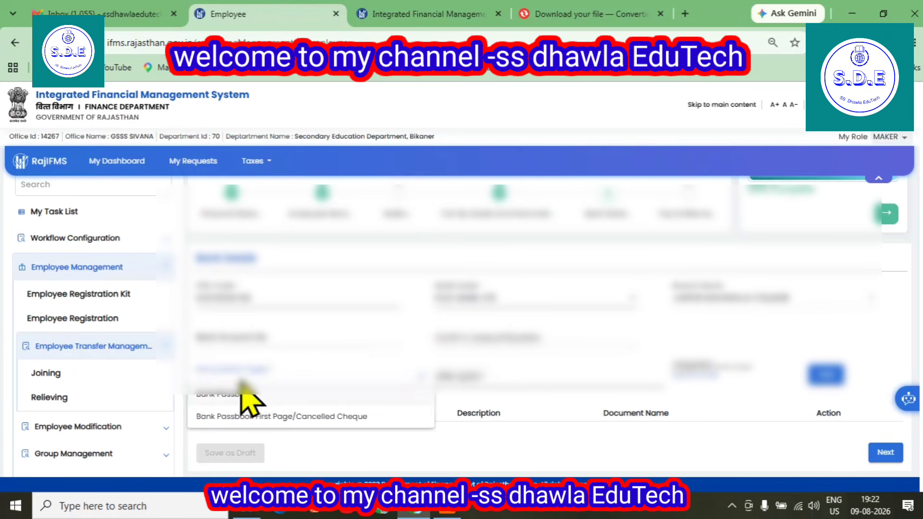
pyautogui.click(219, 401)
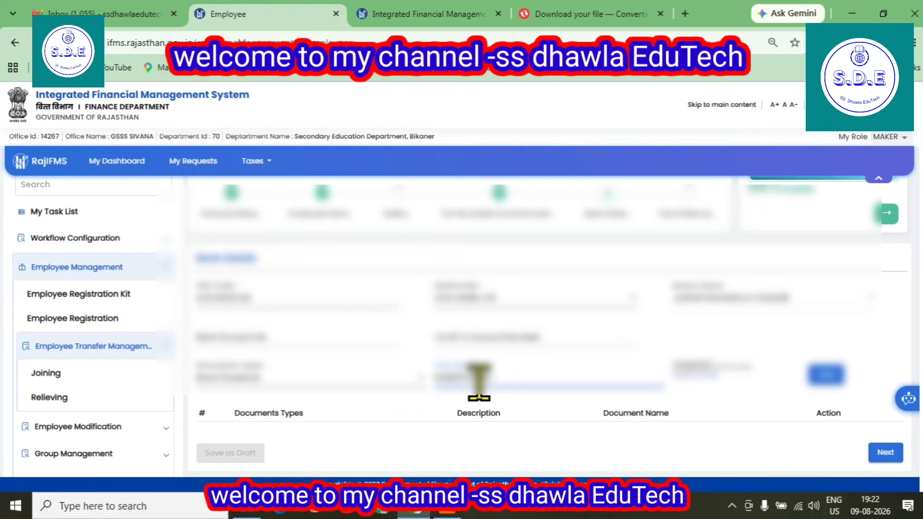
pyautogui.click(702, 366)
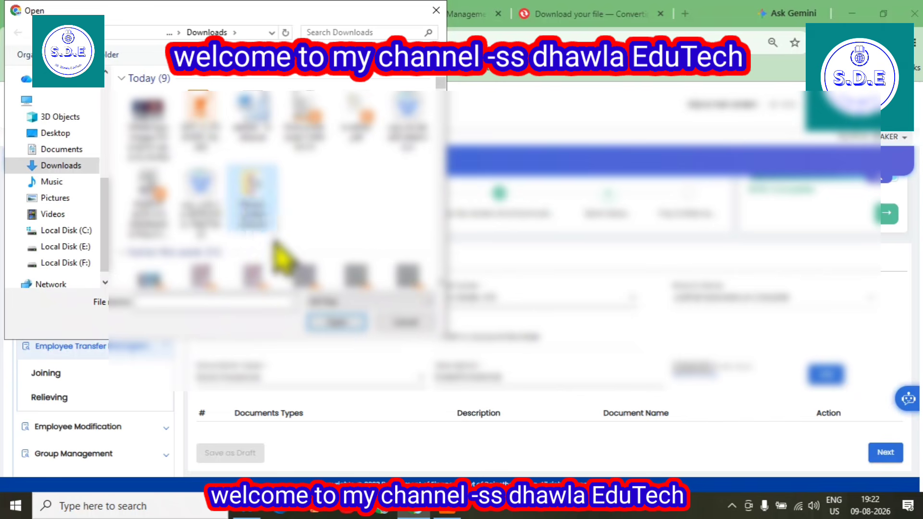
pyautogui.doubleClick(258, 200)
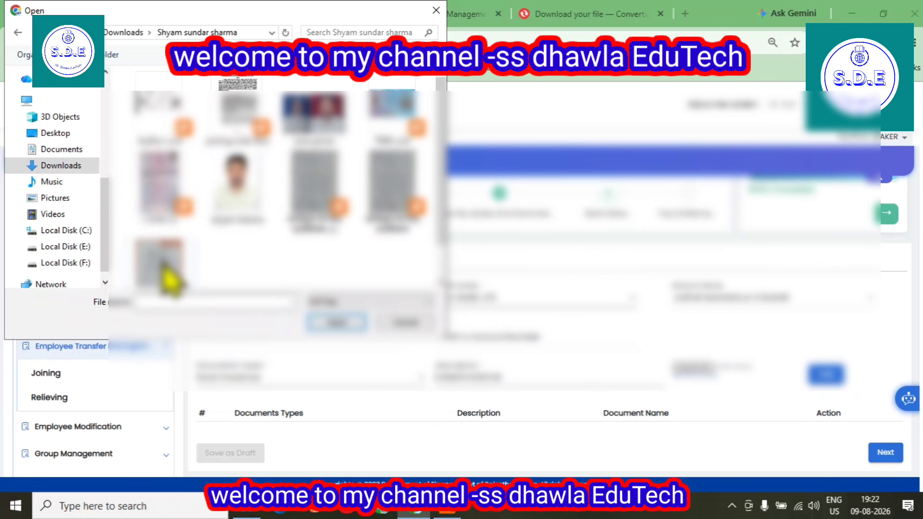
pyautogui.scroll(-1, 248, 262)
pyautogui.click(150, 236)
pyautogui.click(332, 320)
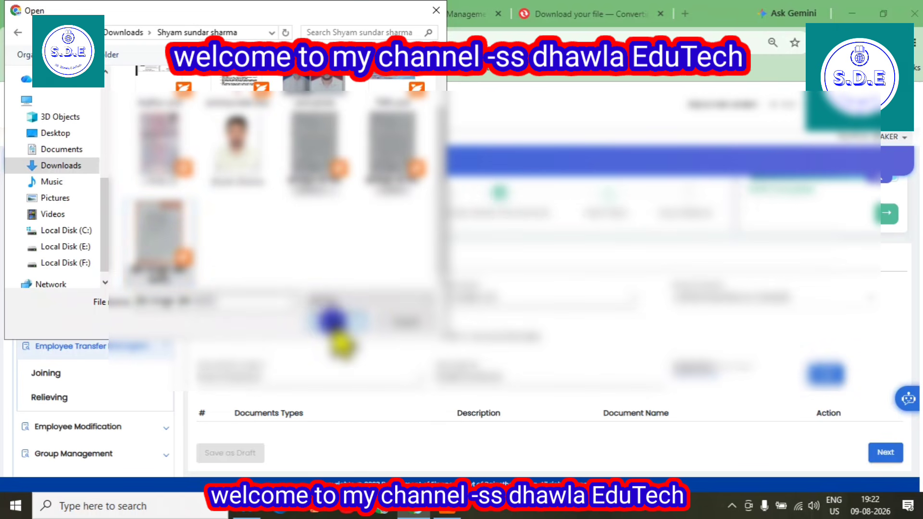
pyautogui.click(824, 376)
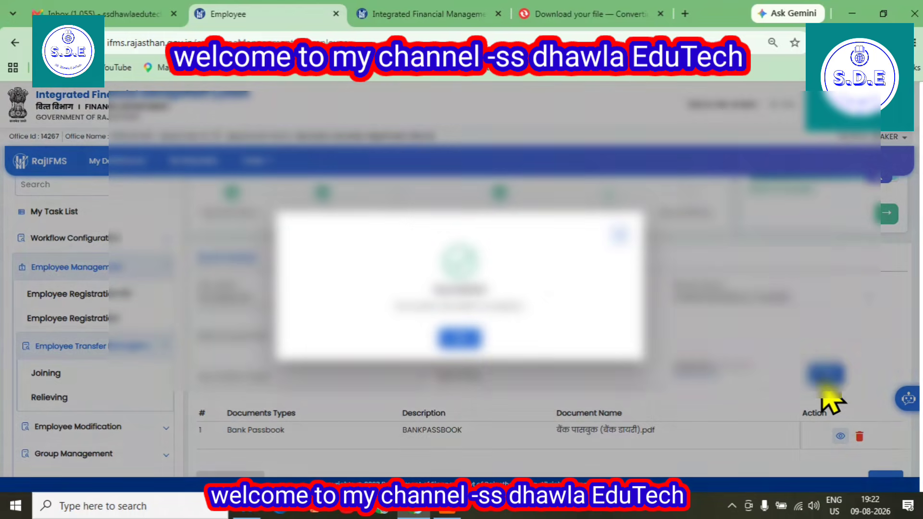
pyautogui.click(479, 340)
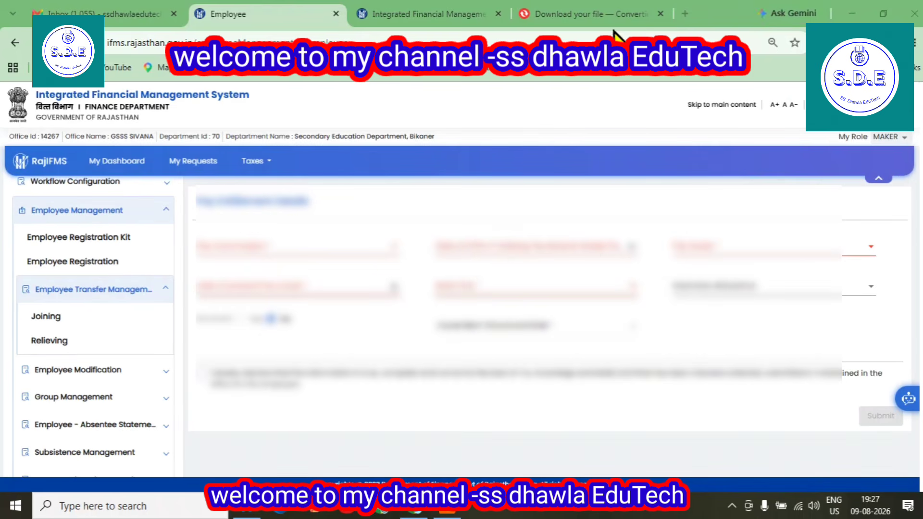
# - Set the pay commission to Seventh in the pay entitlement details
pyautogui.scroll(2, 486, 259)
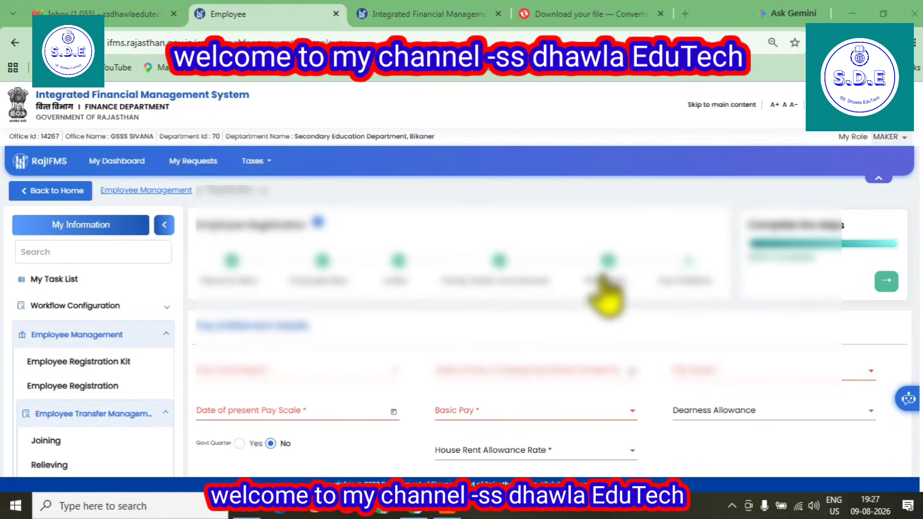
pyautogui.scroll(-2, 612, 289)
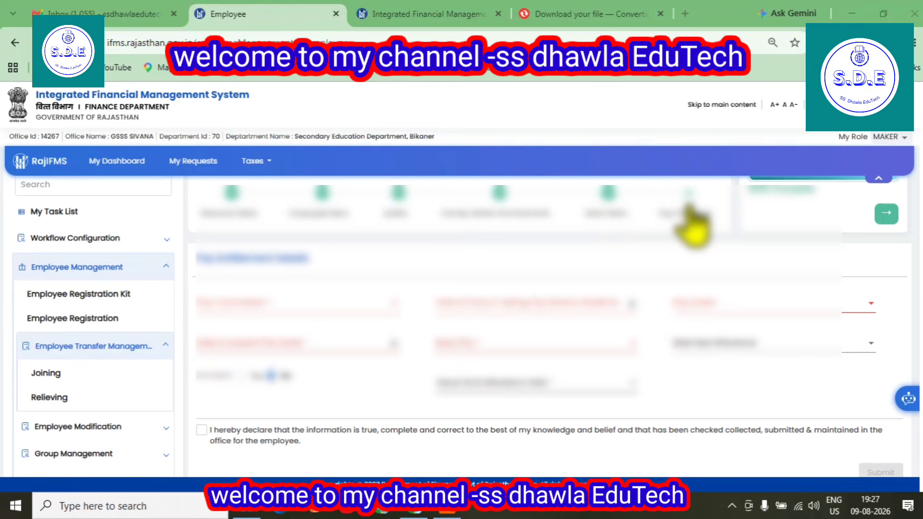
pyautogui.click(262, 307)
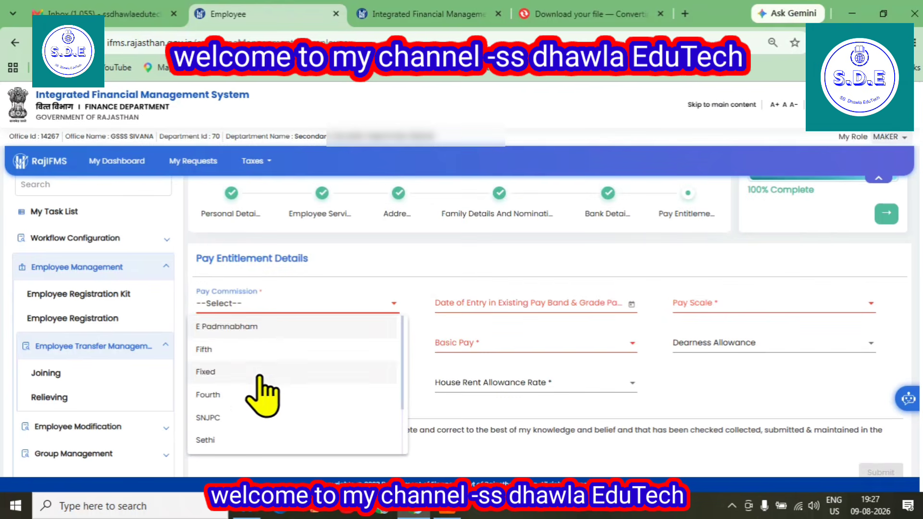
pyautogui.scroll(-1, 250, 404)
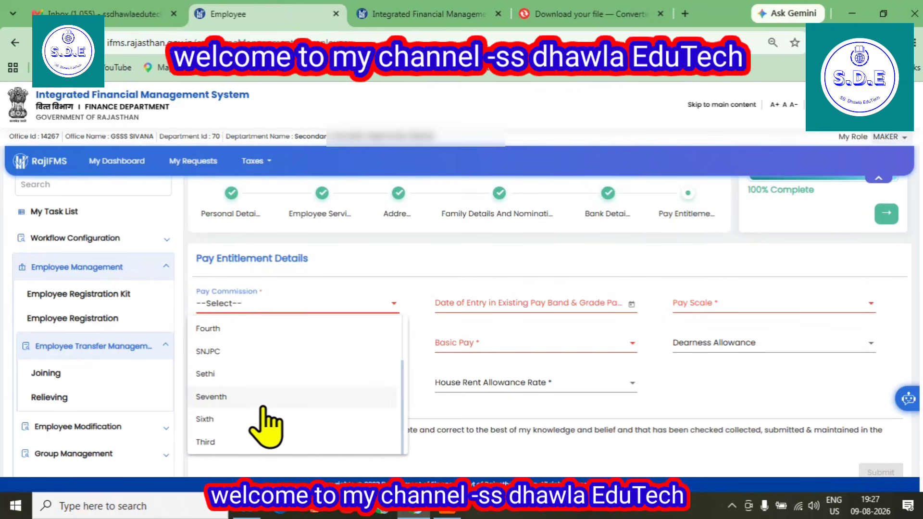
pyautogui.click(225, 397)
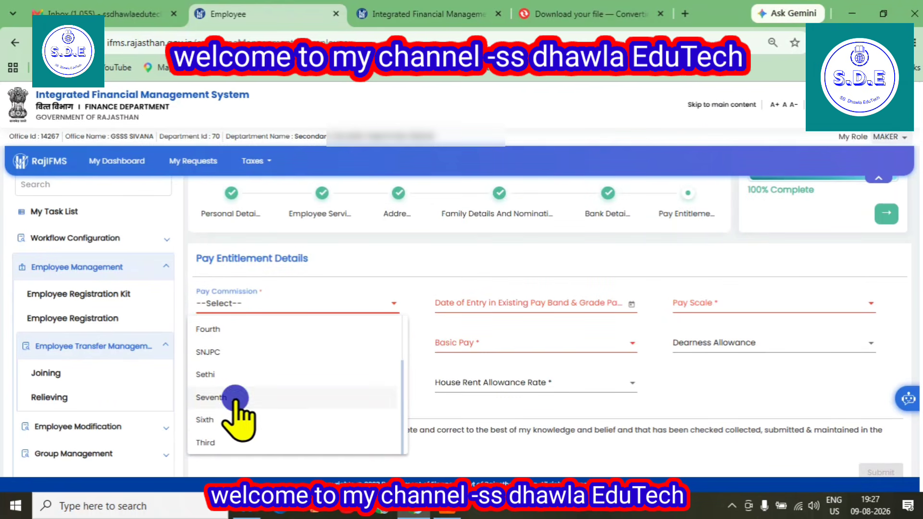
pyautogui.click(514, 305)
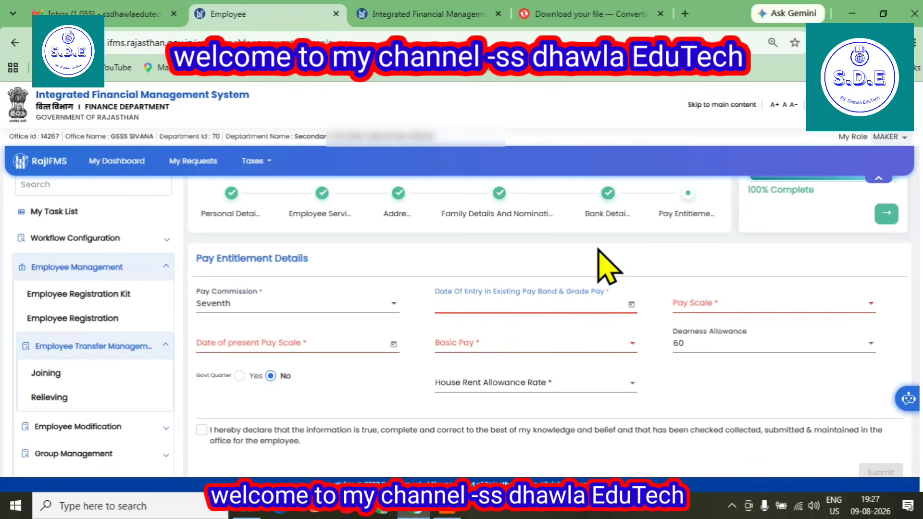
pyautogui.click(631, 305)
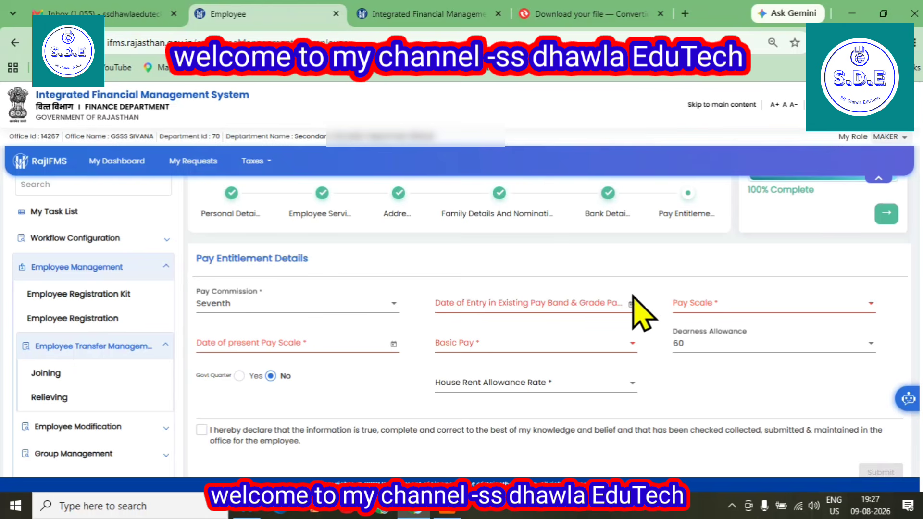
pyautogui.click(630, 304)
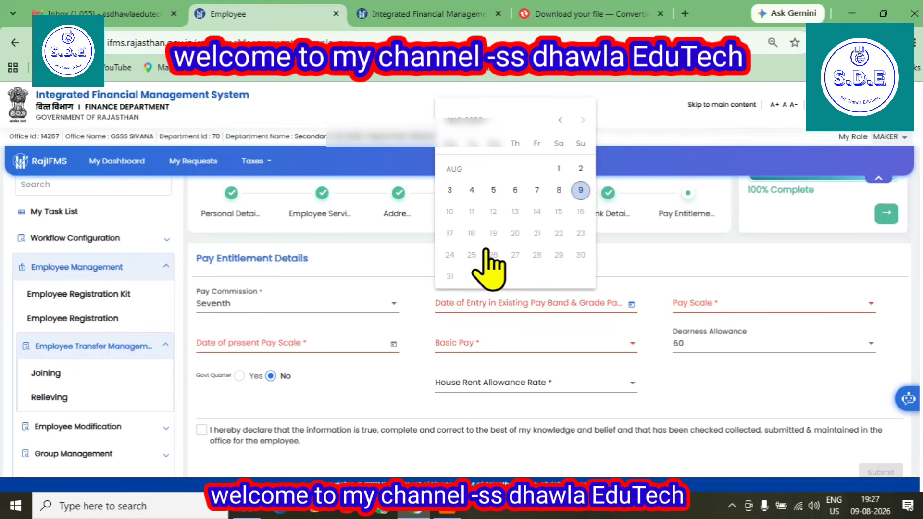
pyautogui.click(515, 190)
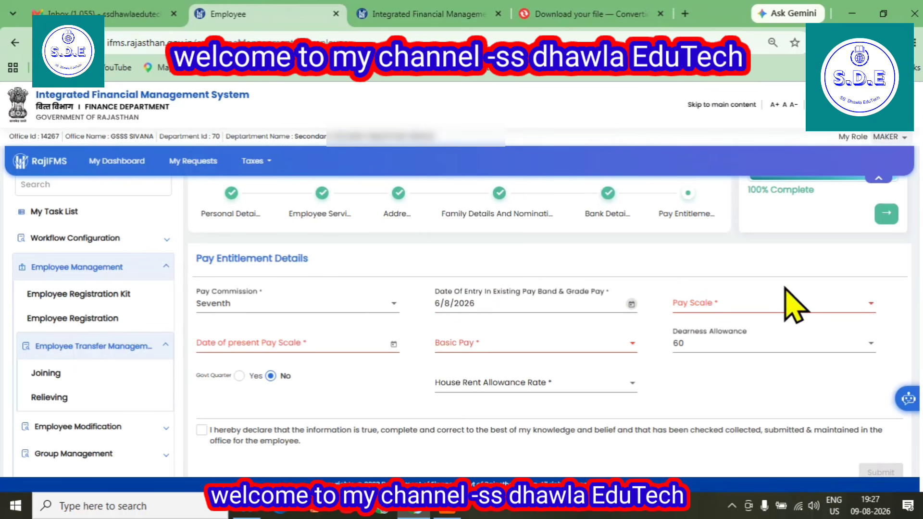
pyautogui.click(734, 306)
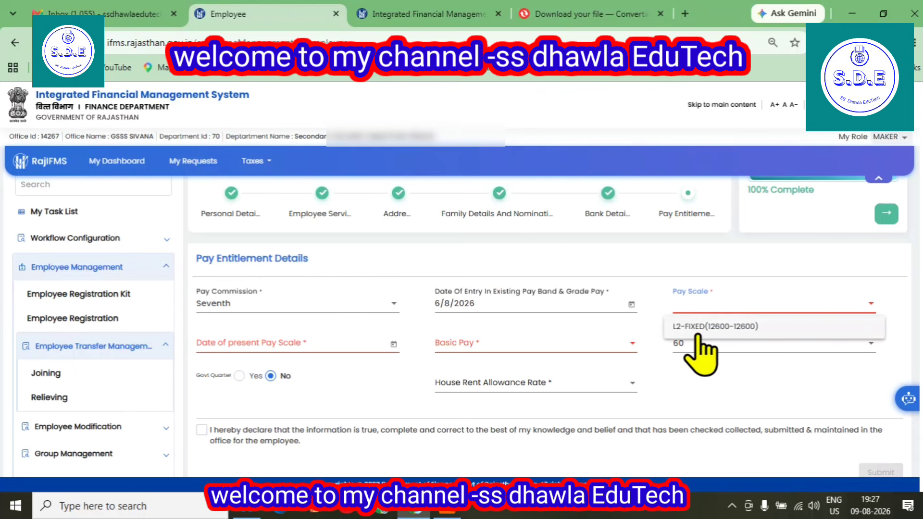
pyautogui.click(695, 327)
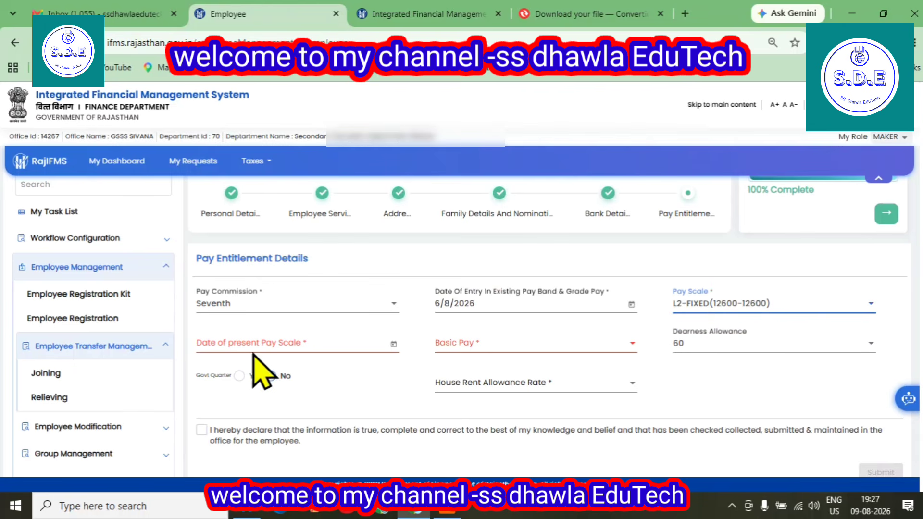
# - Set the date of present pay scale to 6/8/2026, with basic pay 12600 and dearness allowance 60
pyautogui.click(392, 344)
pyautogui.click(275, 231)
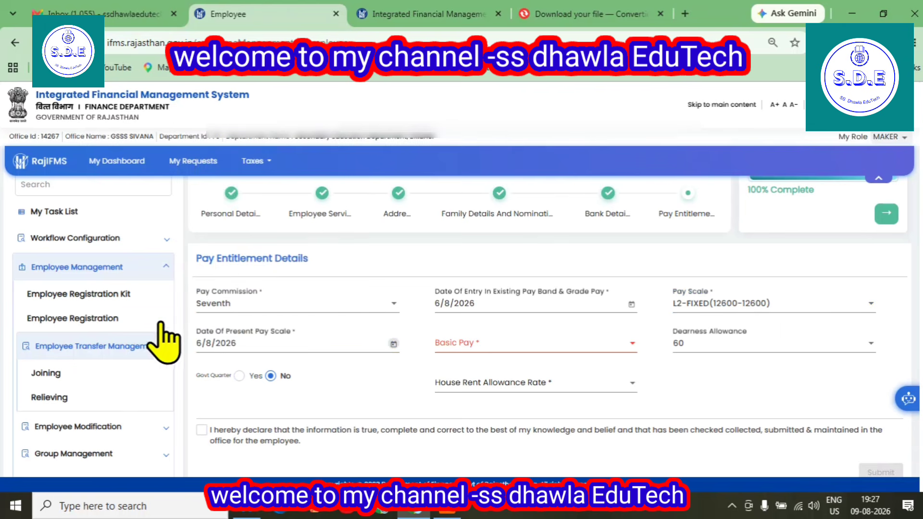
pyautogui.click(465, 349)
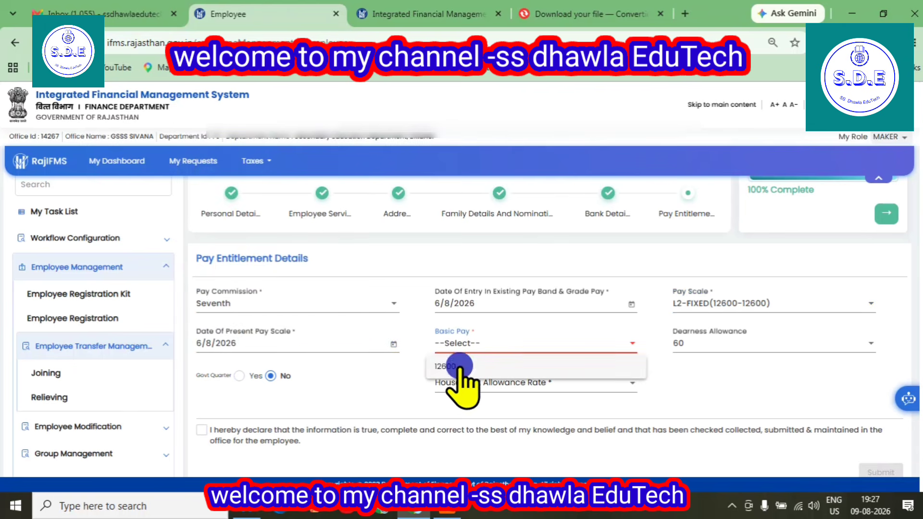
pyautogui.click(455, 366)
pyautogui.click(698, 348)
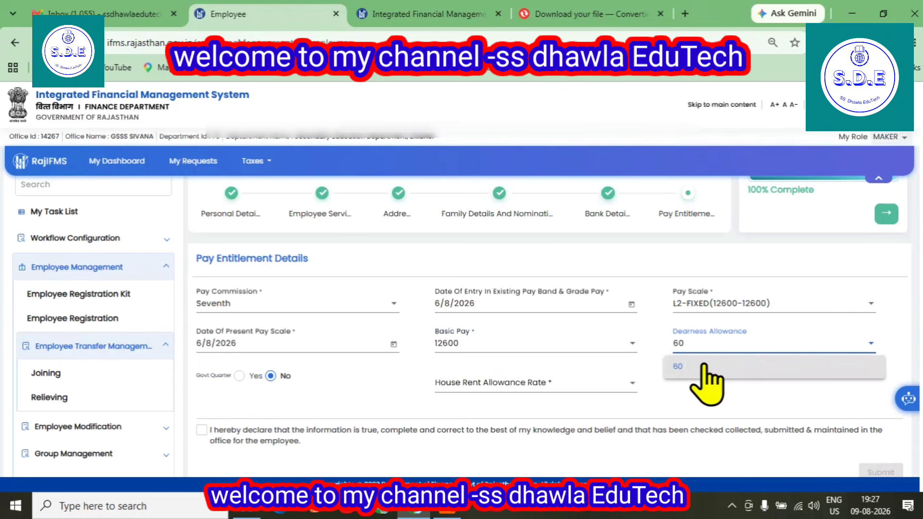
pyautogui.click(695, 368)
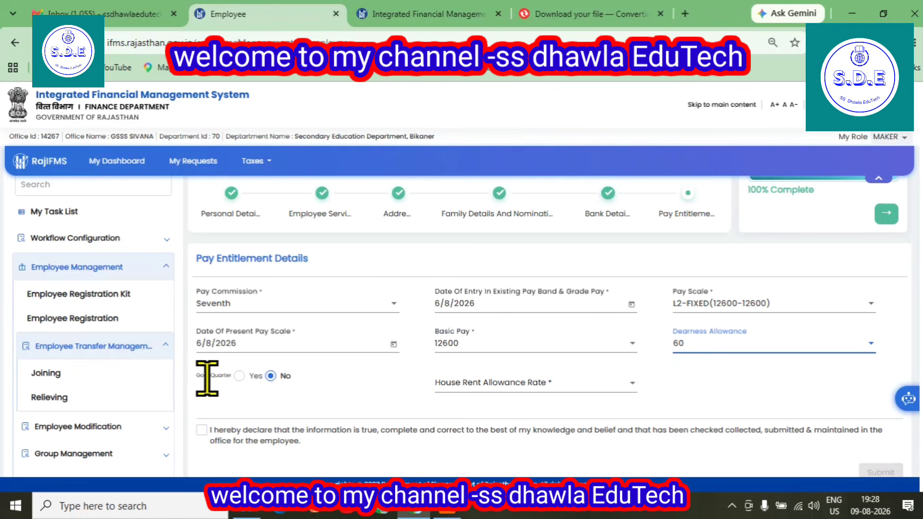
# - Set the house rent allowance rate to 0 in the pay entitlement details
pyautogui.click(486, 385)
pyautogui.click(456, 358)
pyautogui.scroll(-1, 528, 394)
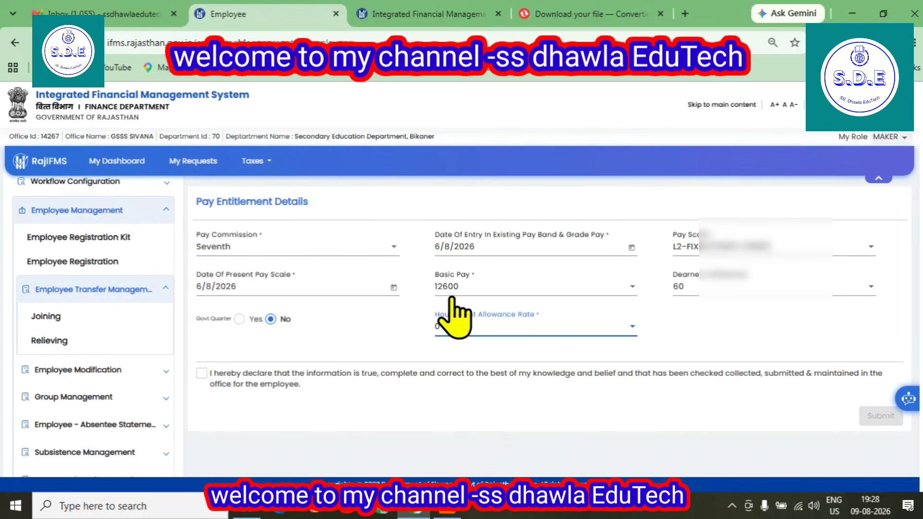
# - Submit the employee registration with the declaration accepted, and show all requests in the task list
pyautogui.click(202, 374)
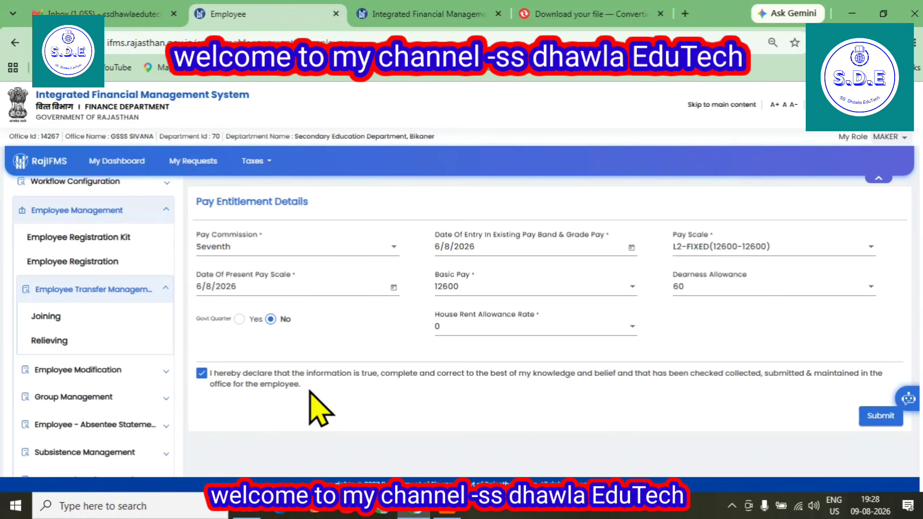
pyautogui.scroll(3, 408, 332)
pyautogui.scroll(-3, 445, 329)
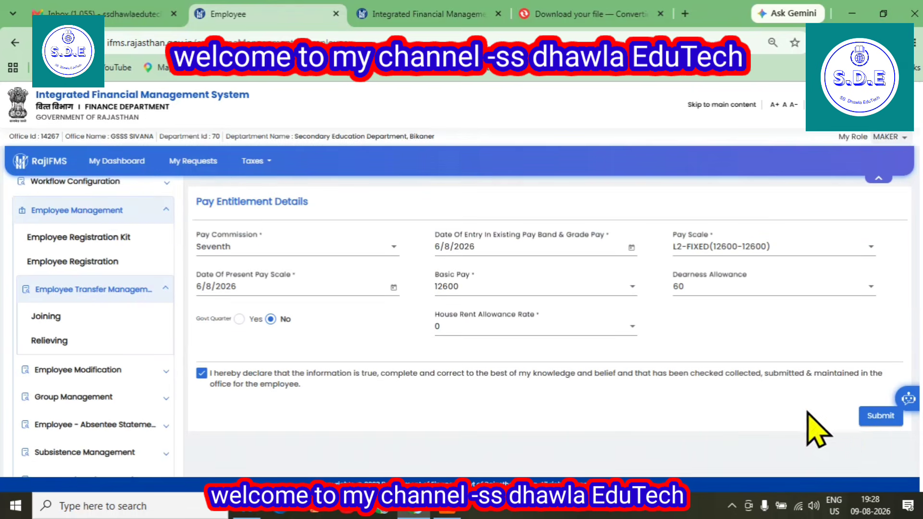
pyautogui.click(882, 416)
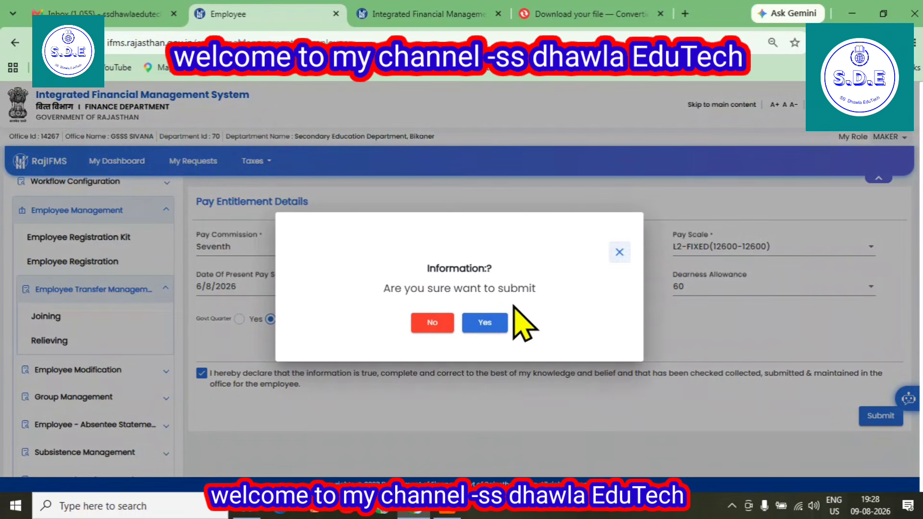
pyautogui.click(486, 321)
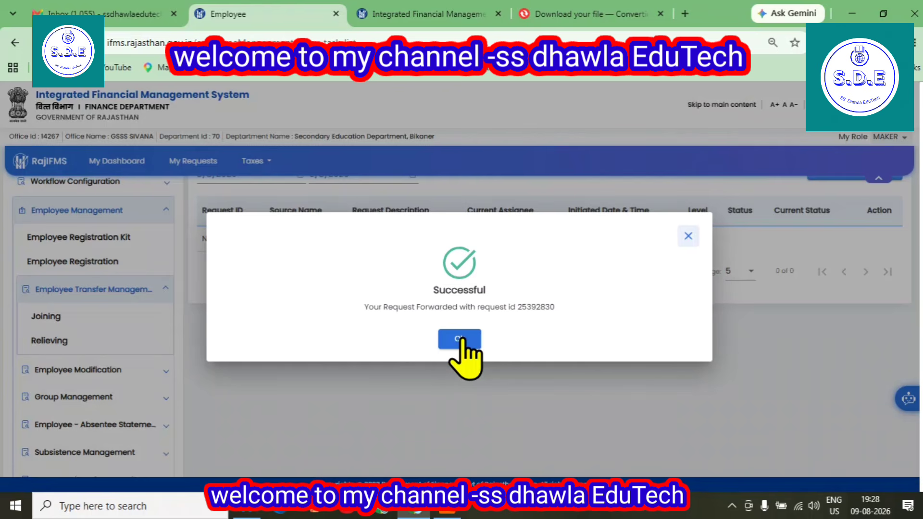
pyautogui.click(461, 339)
pyautogui.scroll(3, 468, 356)
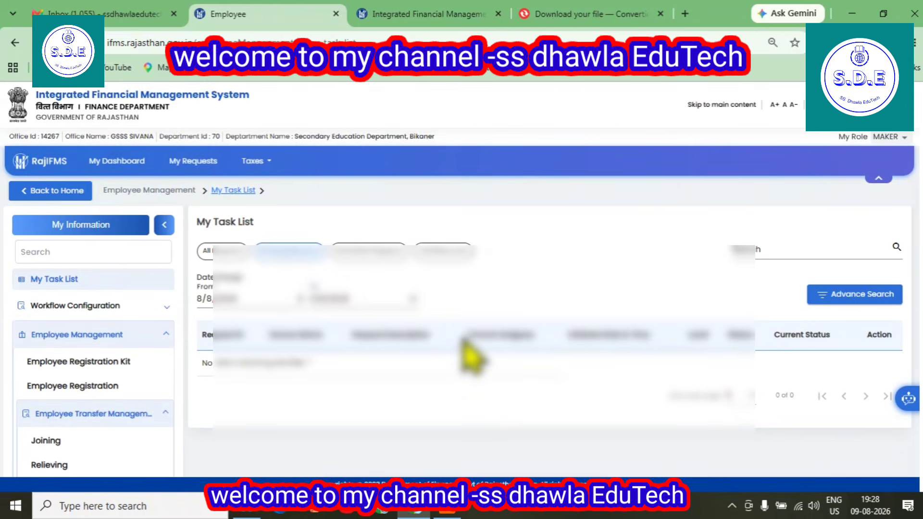
pyautogui.click(222, 251)
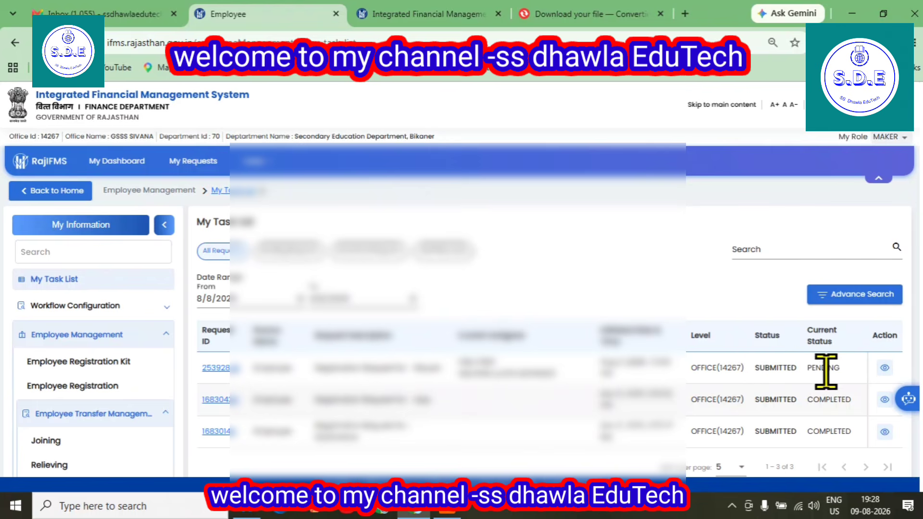
# - Switch the role from Maker to Checker and open the pending employee registration request
pyautogui.click(889, 138)
pyautogui.click(879, 170)
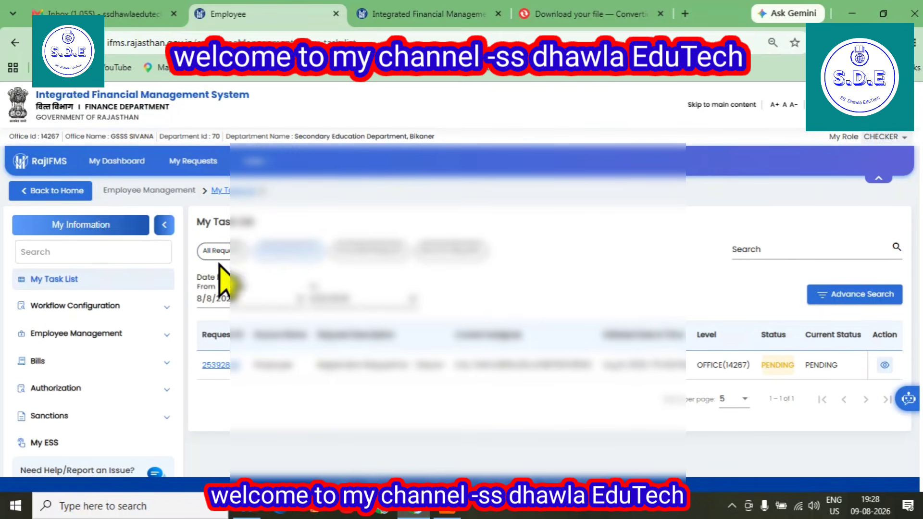
pyautogui.click(217, 366)
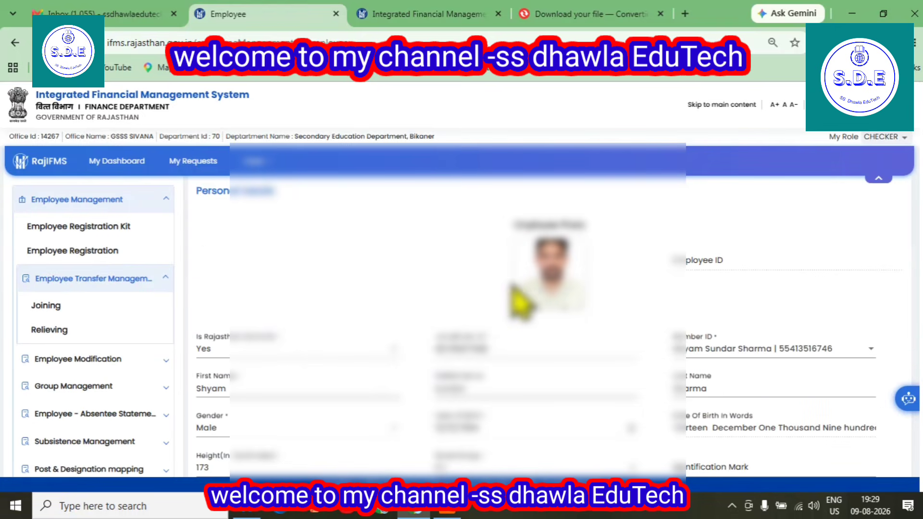
# - Review the personal and service details with their attached documents as Checker, continuing to the address details
pyautogui.scroll(-4, 346, 367)
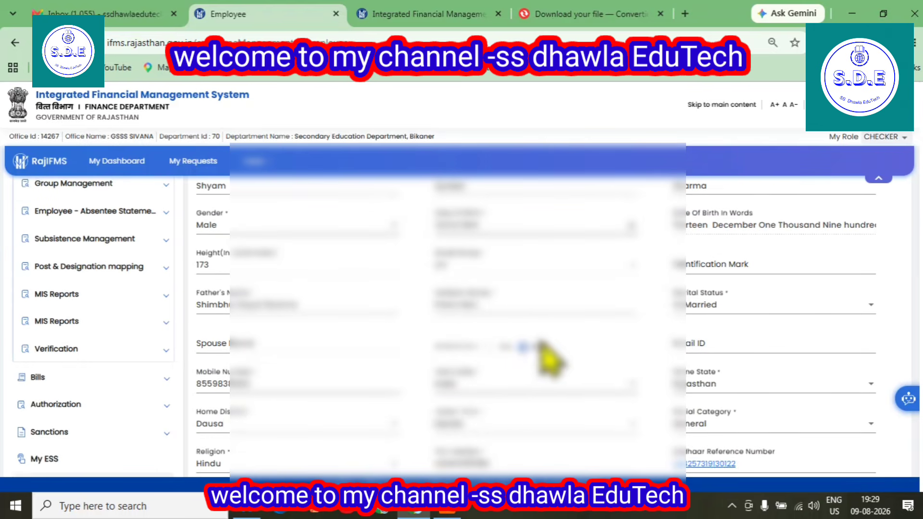
pyautogui.scroll(-3, 485, 346)
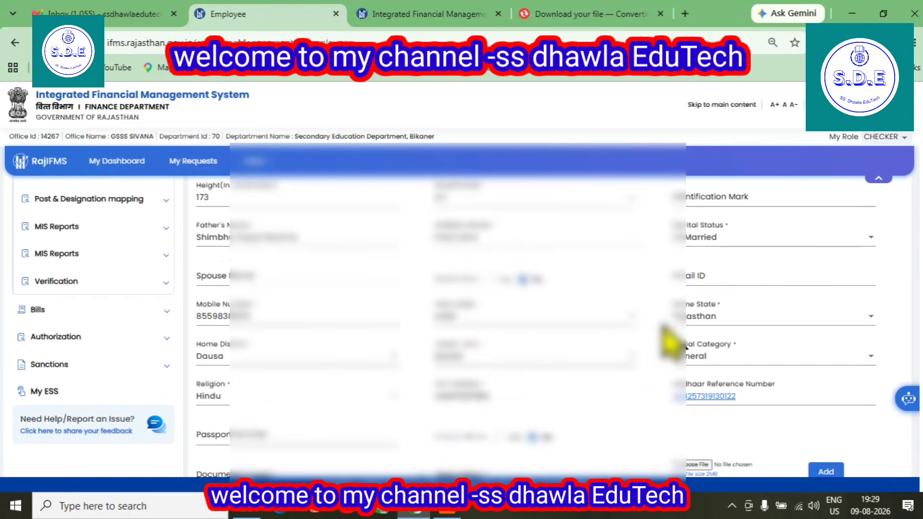
pyautogui.scroll(-3, 760, 337)
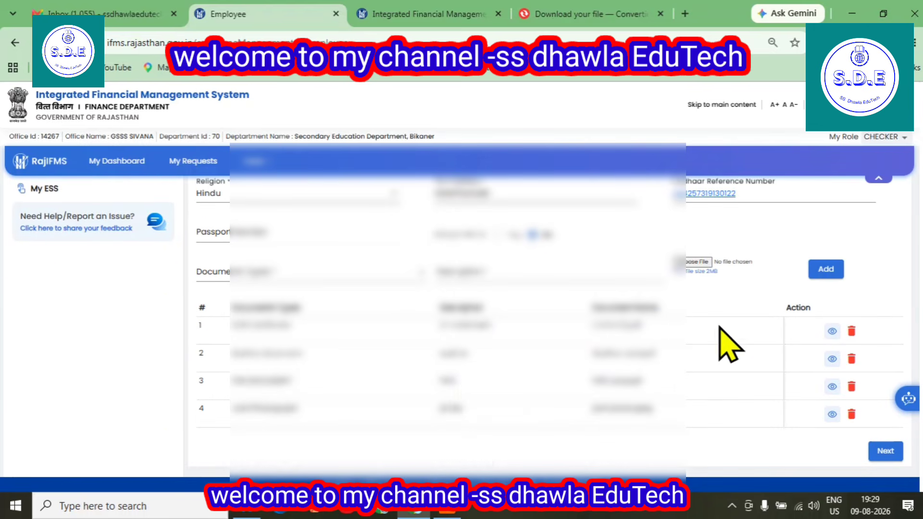
pyautogui.click(885, 448)
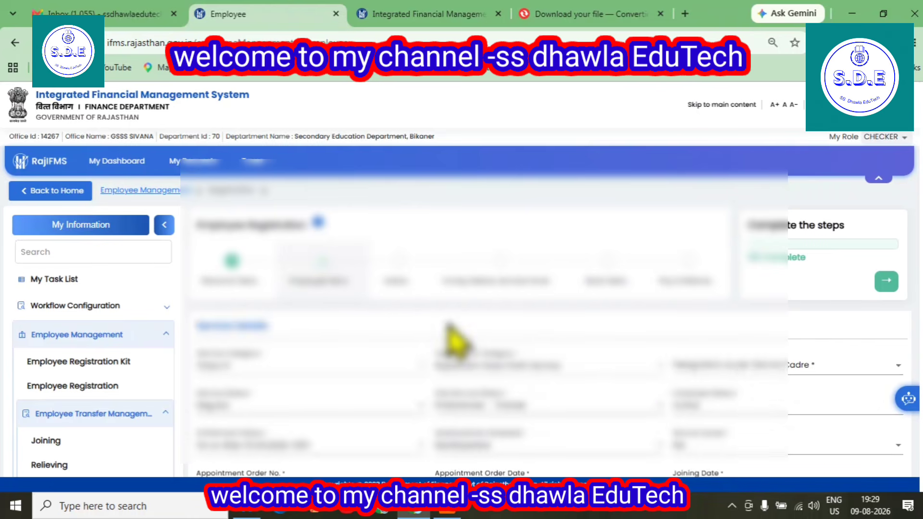
pyautogui.scroll(-3, 439, 344)
pyautogui.scroll(-5, 480, 317)
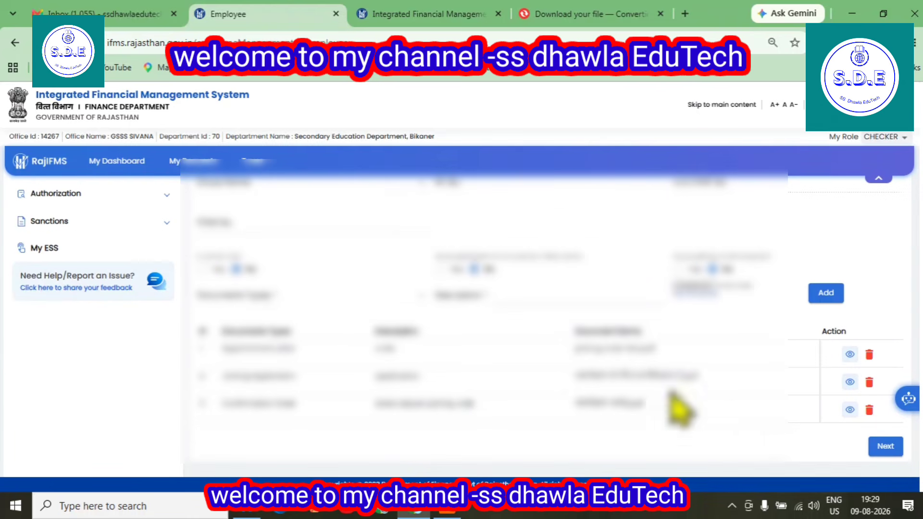
pyautogui.click(885, 447)
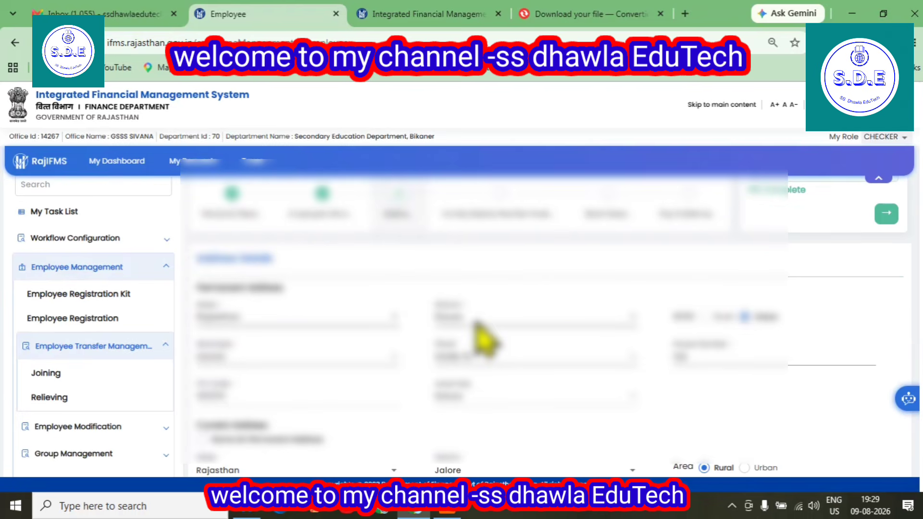
# - Review the address, family, nomination and bank details as Checker, continuing to the pay entitlement details
pyautogui.scroll(-2, 480, 353)
pyautogui.scroll(-2, 721, 320)
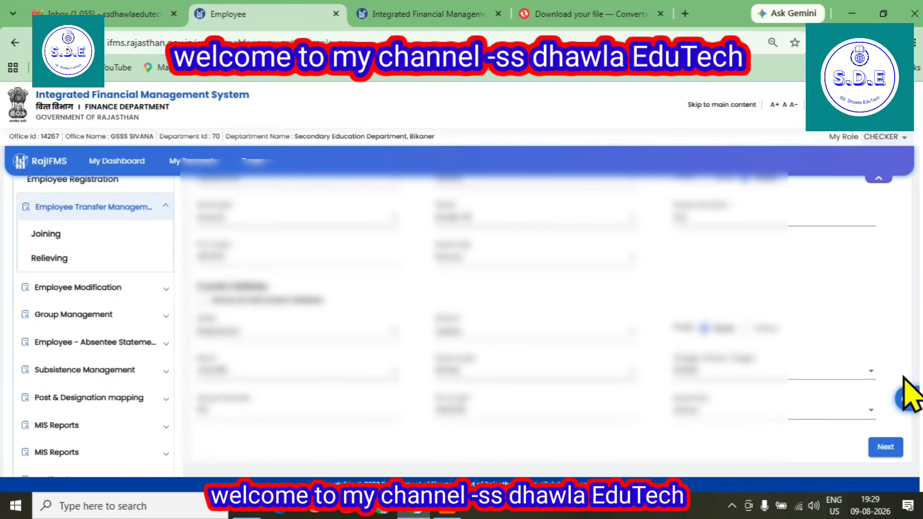
pyautogui.click(886, 447)
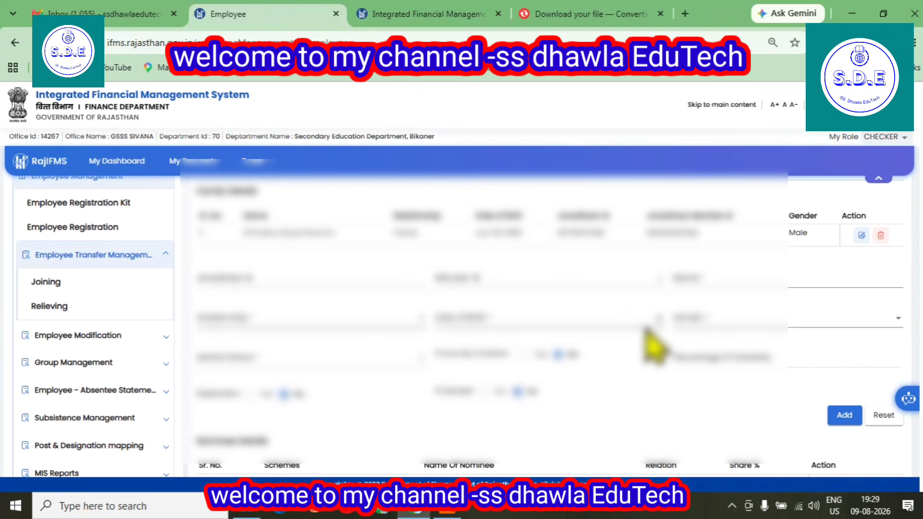
pyautogui.scroll(-3, 404, 243)
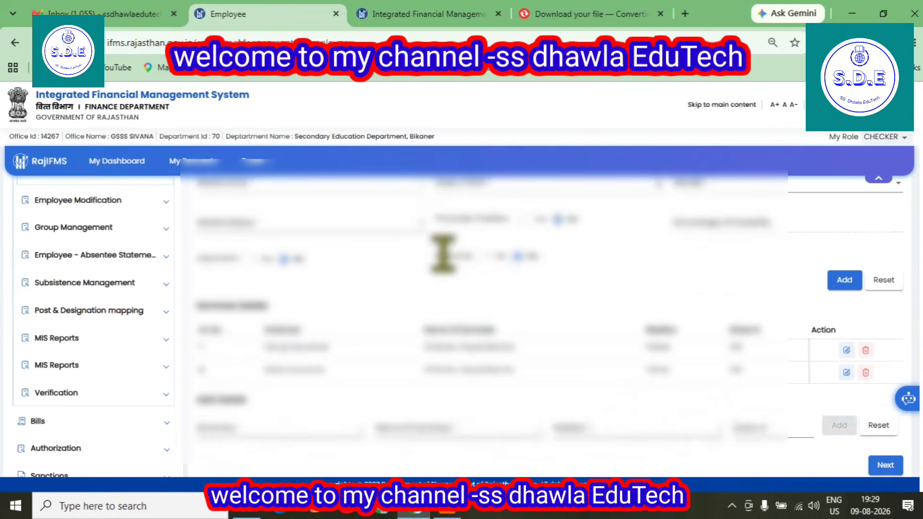
pyautogui.click(886, 465)
pyautogui.scroll(-3, 529, 319)
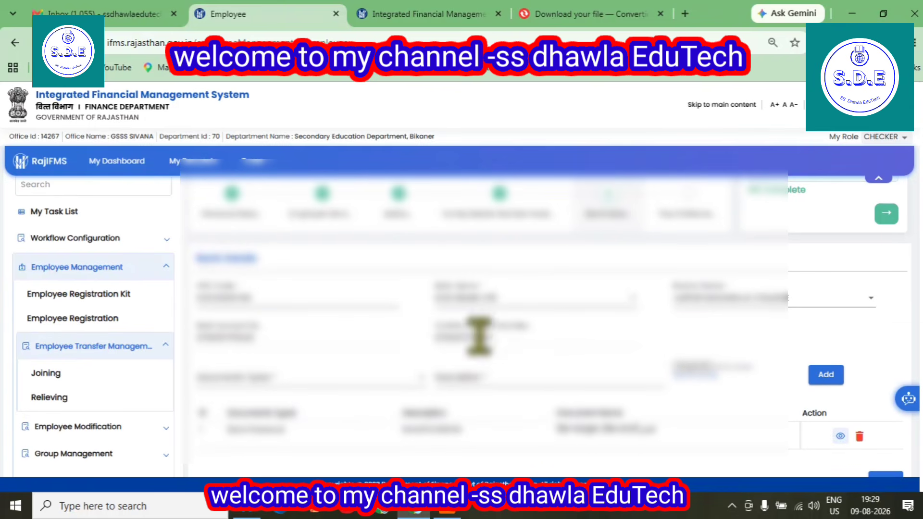
pyautogui.click(880, 424)
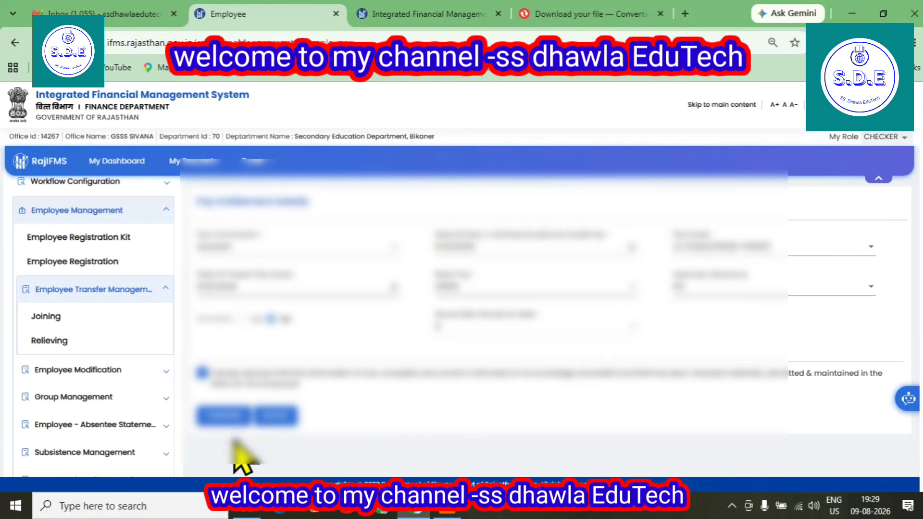
# - Forward the checked employee registration request for approval and acknowledge the confirmation
pyautogui.click(224, 417)
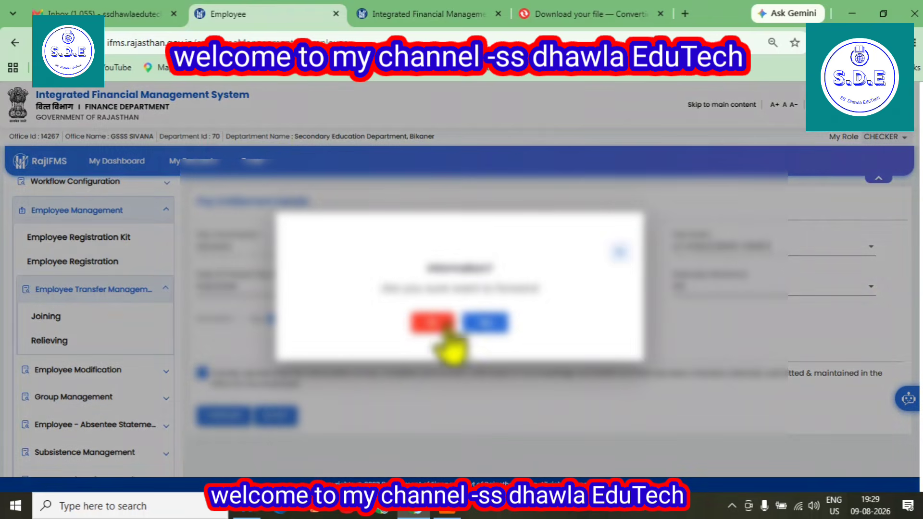
pyautogui.click(486, 323)
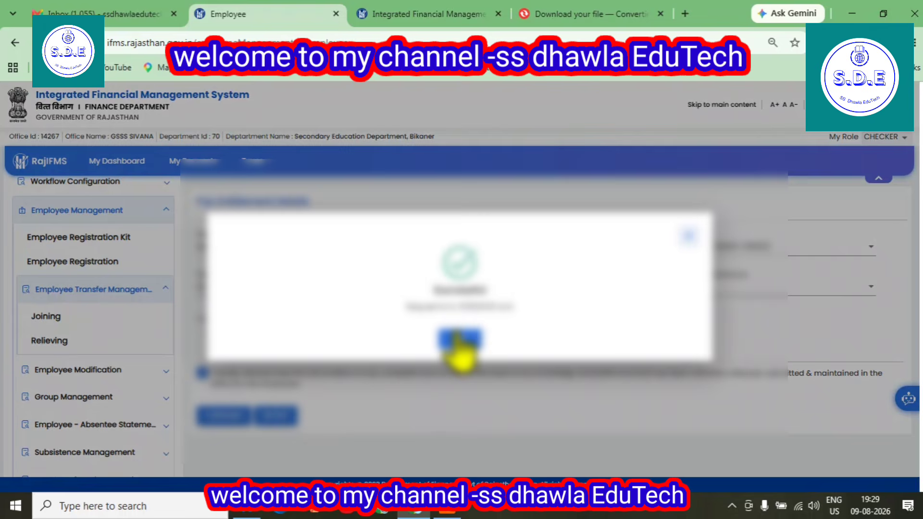
pyautogui.click(459, 338)
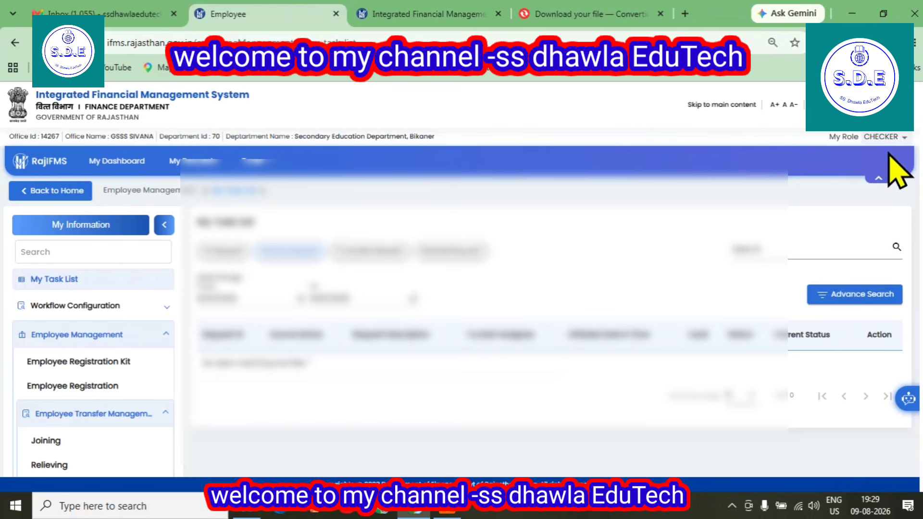
# - Switch the role from Checker to Approver and open the pending employee registration request
pyautogui.click(895, 137)
pyautogui.click(867, 188)
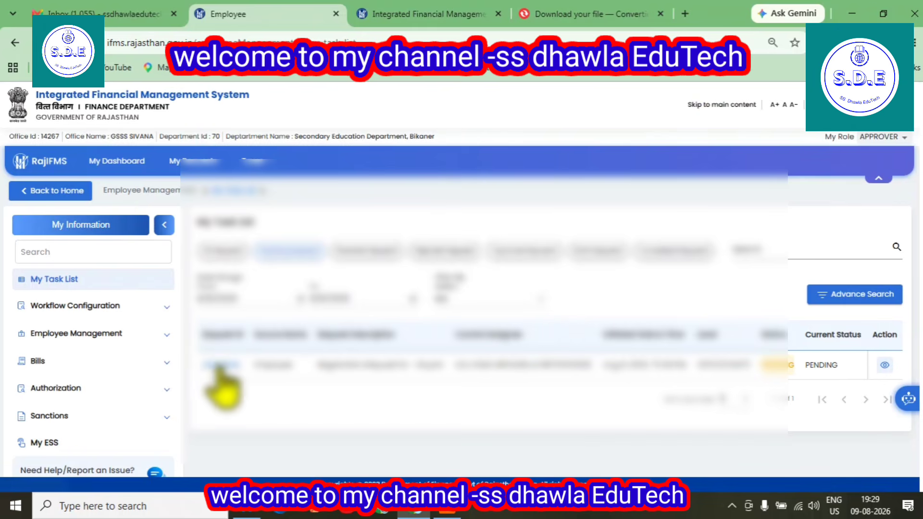
pyautogui.click(220, 365)
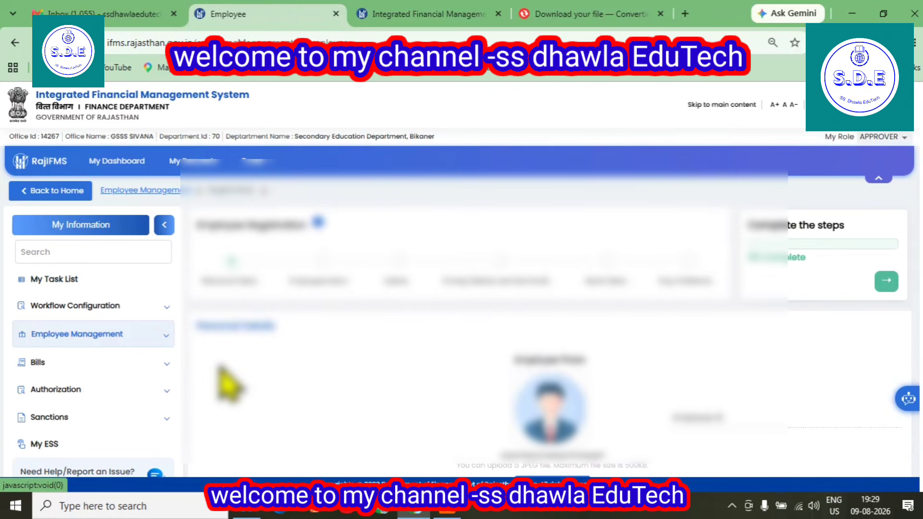
# - Review the personal, address, family and nomination details as Approver, continuing to the bank details
pyautogui.scroll(-3, 663, 332)
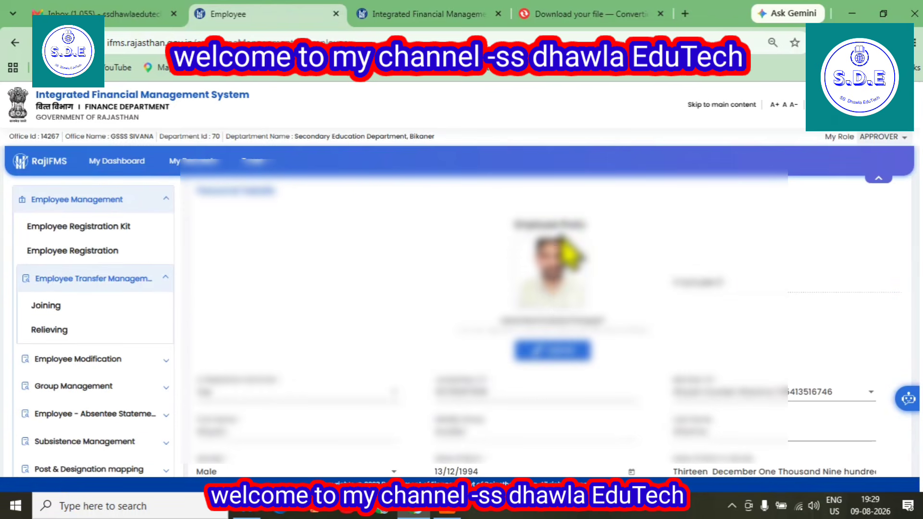
pyautogui.scroll(-10, 566, 302)
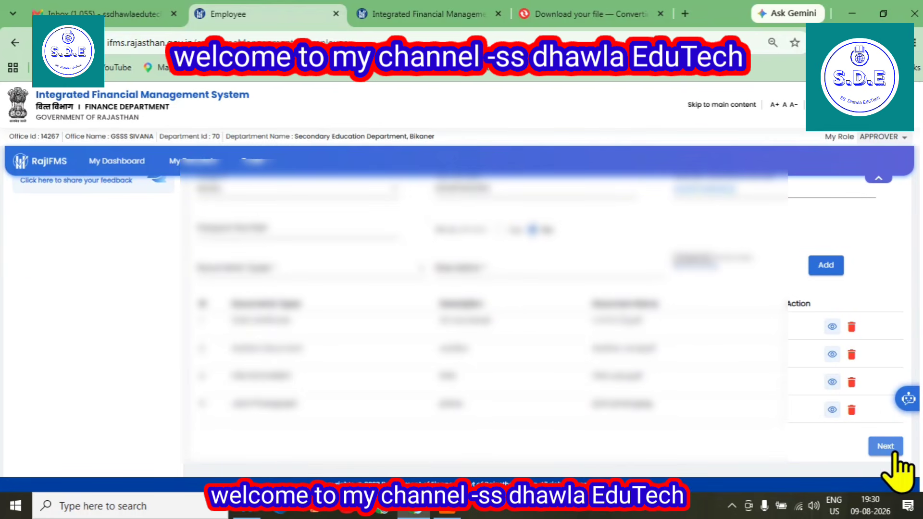
pyautogui.scroll(10, 779, 404)
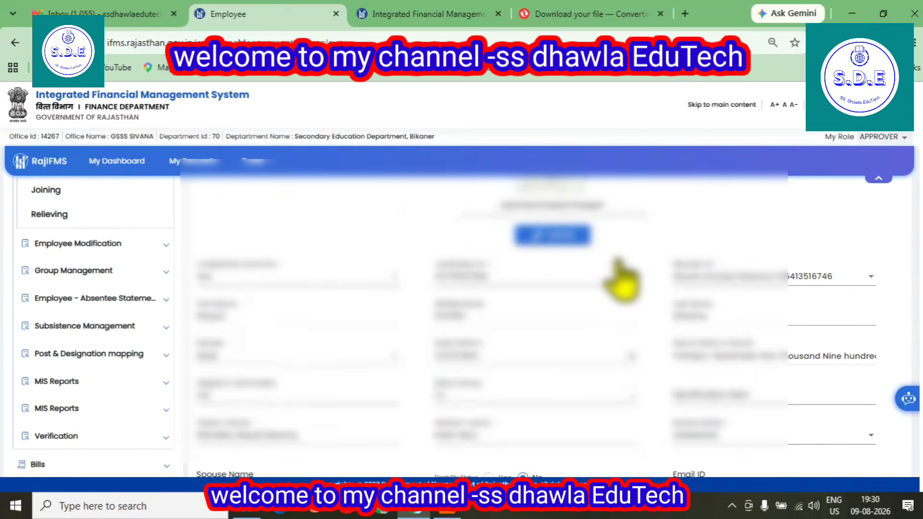
pyautogui.scroll(-10, 725, 381)
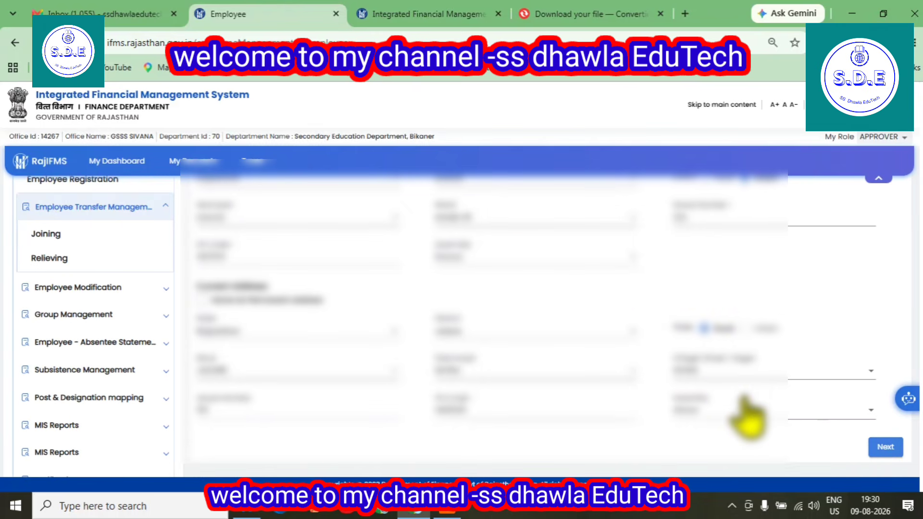
pyautogui.scroll(10, 752, 425)
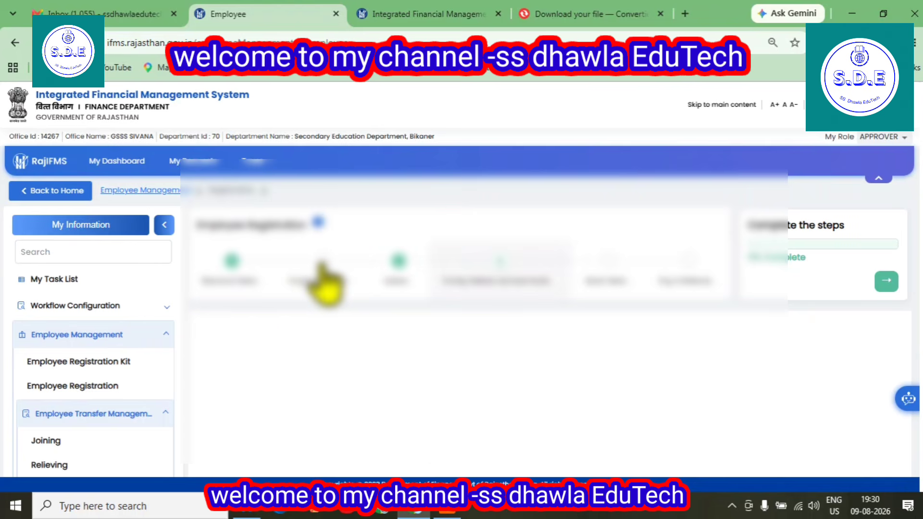
pyautogui.scroll(-10, 331, 288)
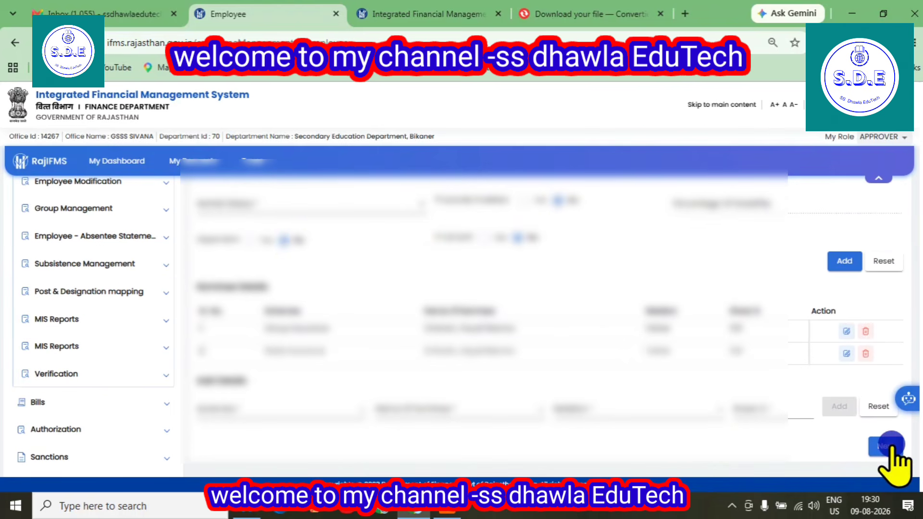
pyautogui.click(887, 445)
# - Go back to the skipped service details, review them with their attached documents and continue to the address details
pyautogui.click(334, 269)
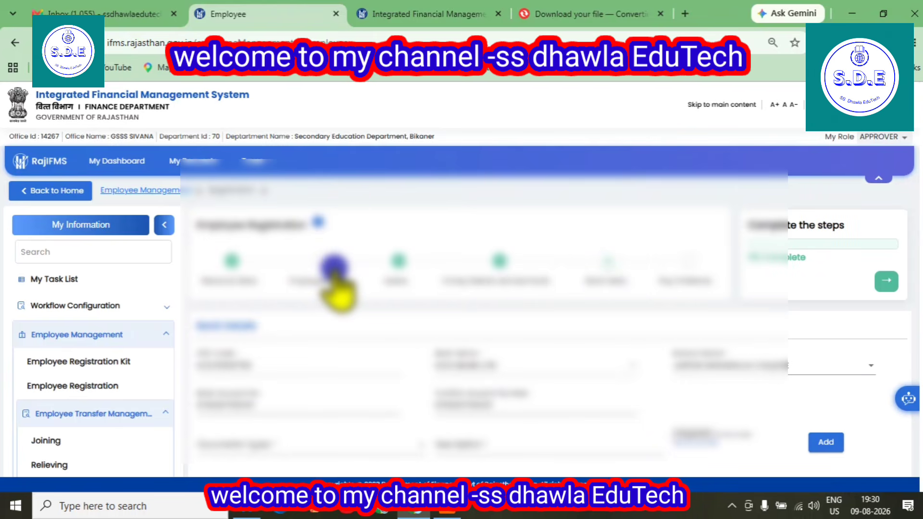
pyautogui.scroll(-8, 373, 324)
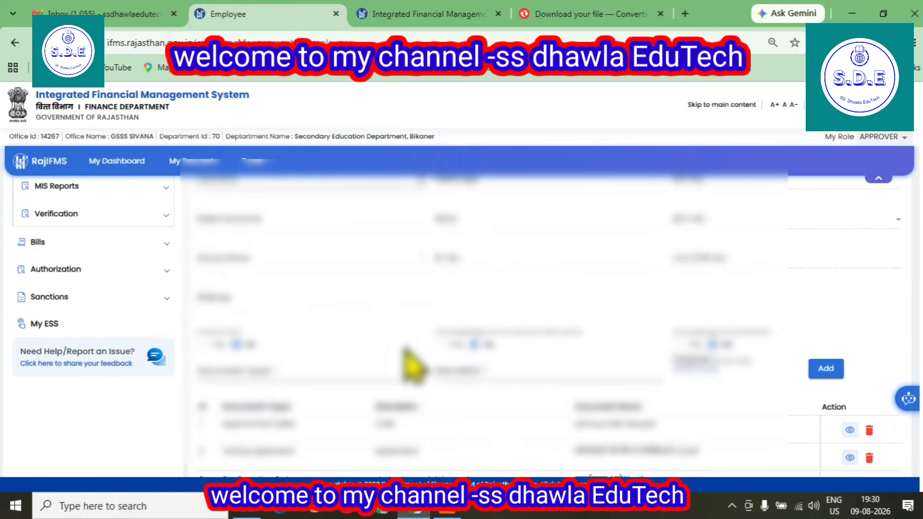
pyautogui.scroll(-2, 414, 367)
pyautogui.click(887, 446)
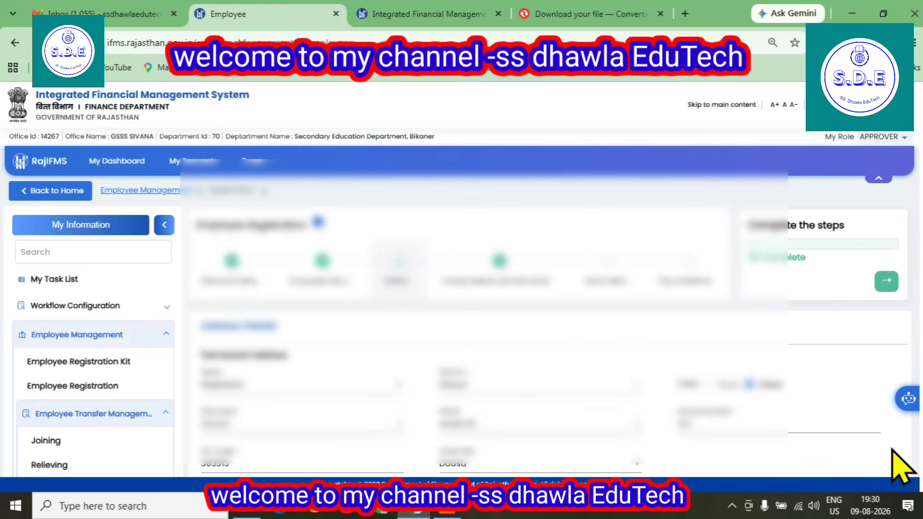
# - Go through the address, family and nomination details again as Approver, continuing to the bank details
pyautogui.click(399, 272)
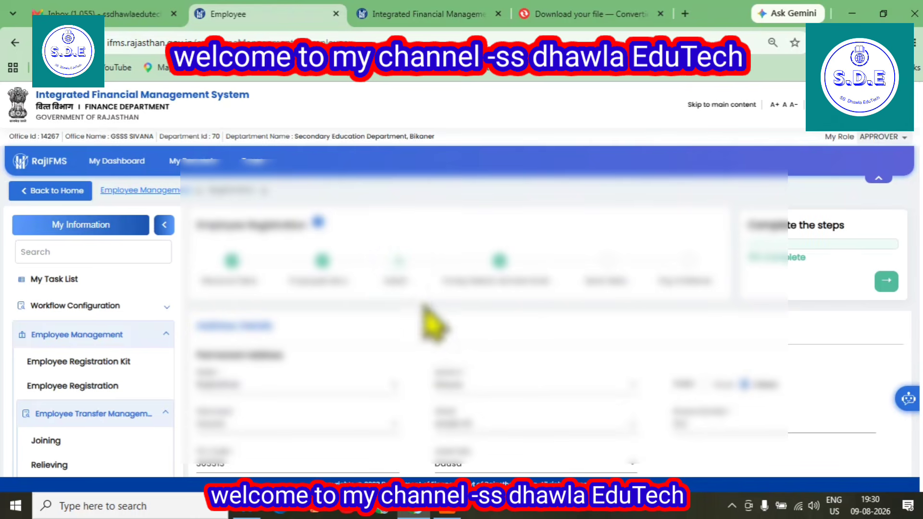
pyautogui.scroll(-5, 433, 324)
pyautogui.click(872, 447)
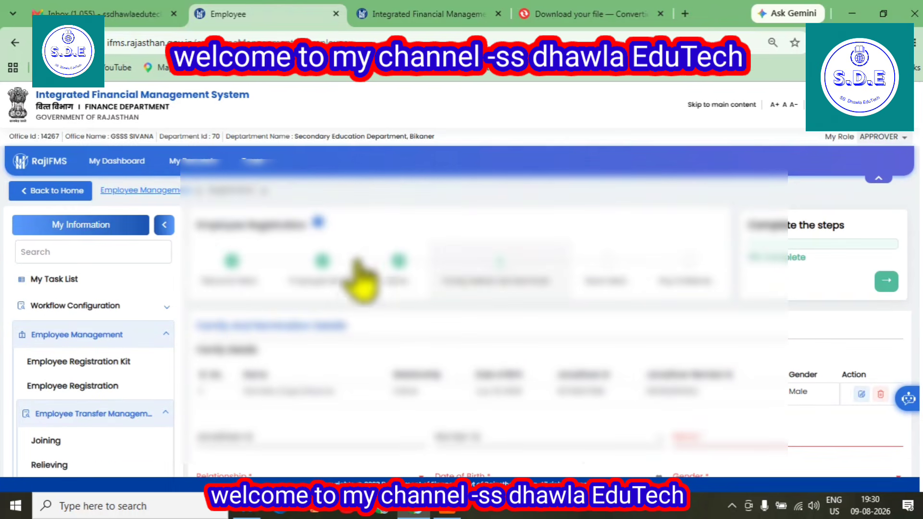
pyautogui.scroll(-8, 865, 423)
pyautogui.click(885, 446)
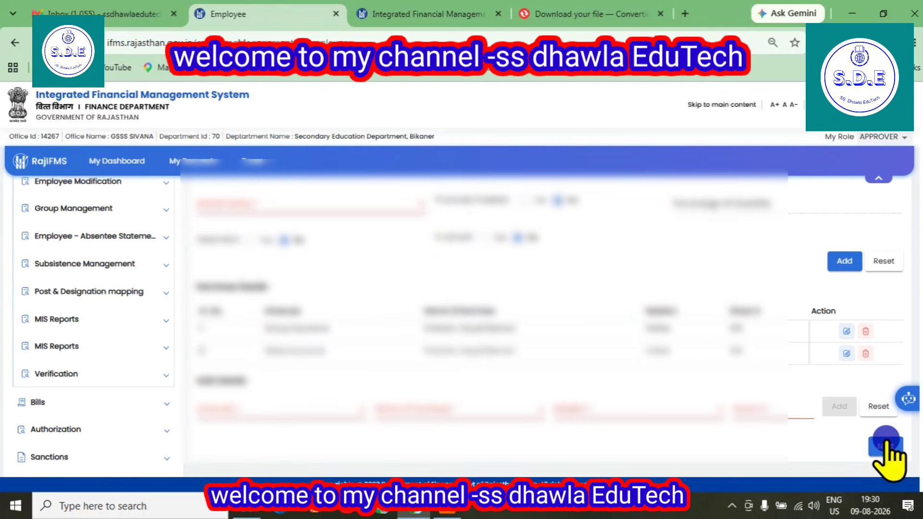
# - Review the bank details with the attached document as Approver, continuing to the pay entitlement details
pyautogui.scroll(-2, 529, 291)
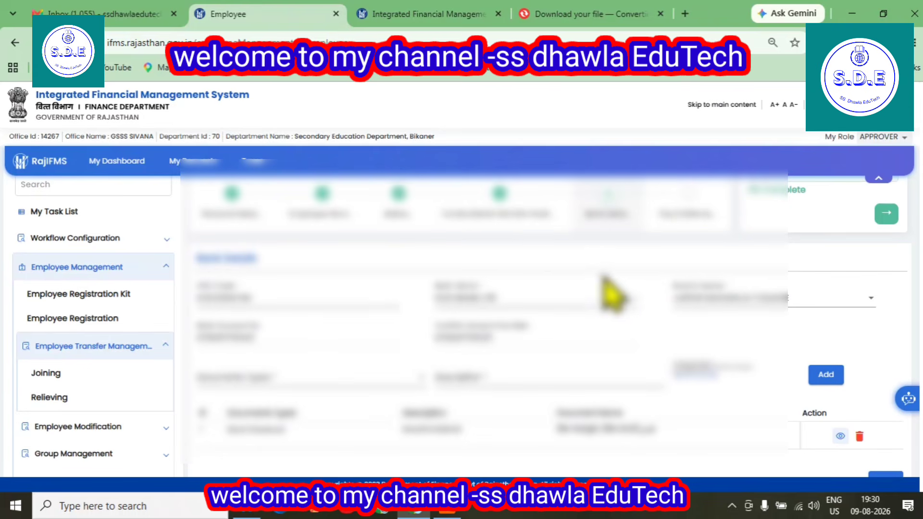
pyautogui.scroll(-1, 885, 461)
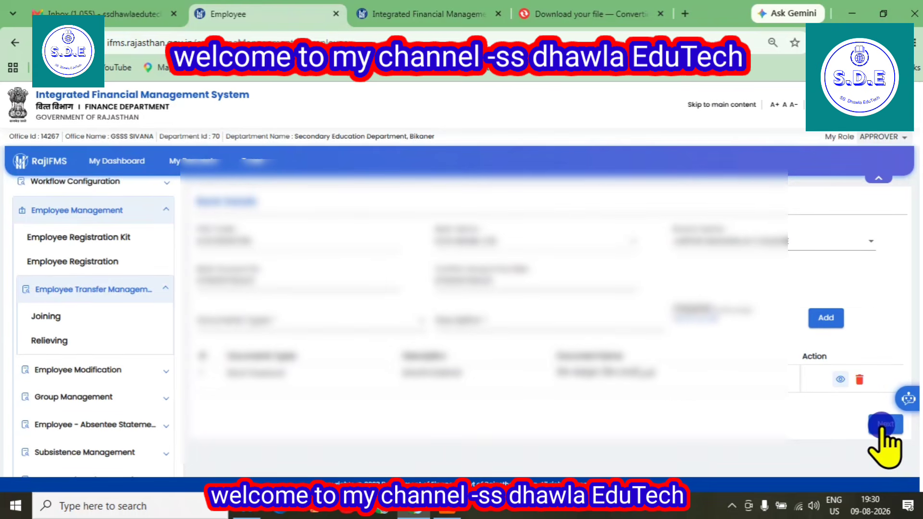
pyautogui.click(883, 425)
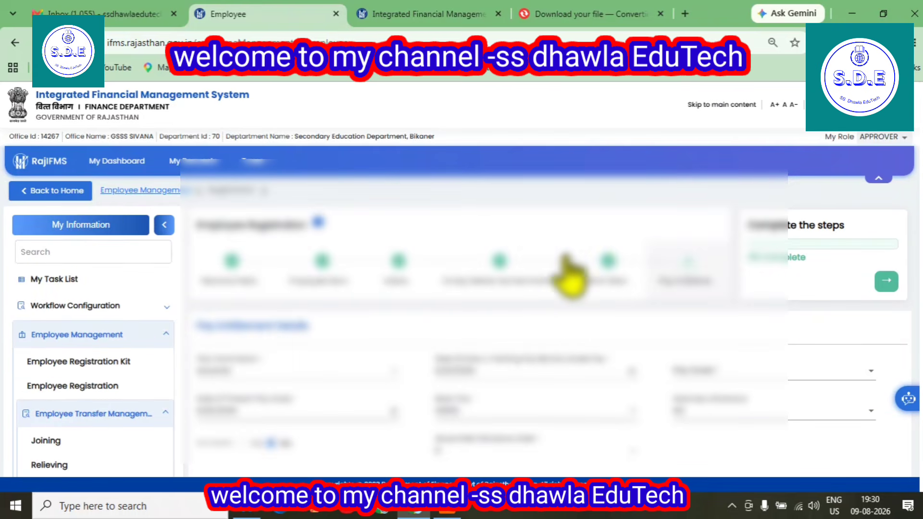
# - Examine the pay entitlement details and declaration, and check the Pay Scale field for a selectable value
pyautogui.scroll(-2, 669, 308)
pyautogui.scroll(2, 582, 327)
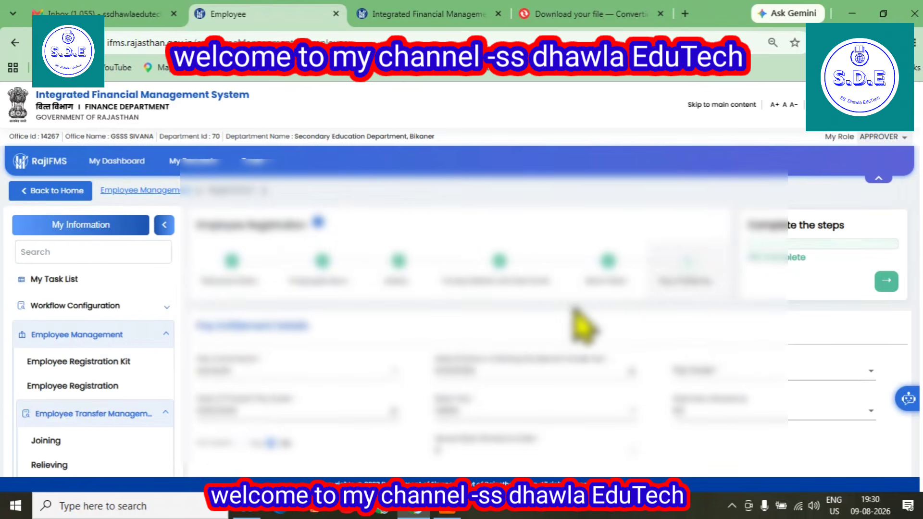
pyautogui.scroll(-2, 673, 318)
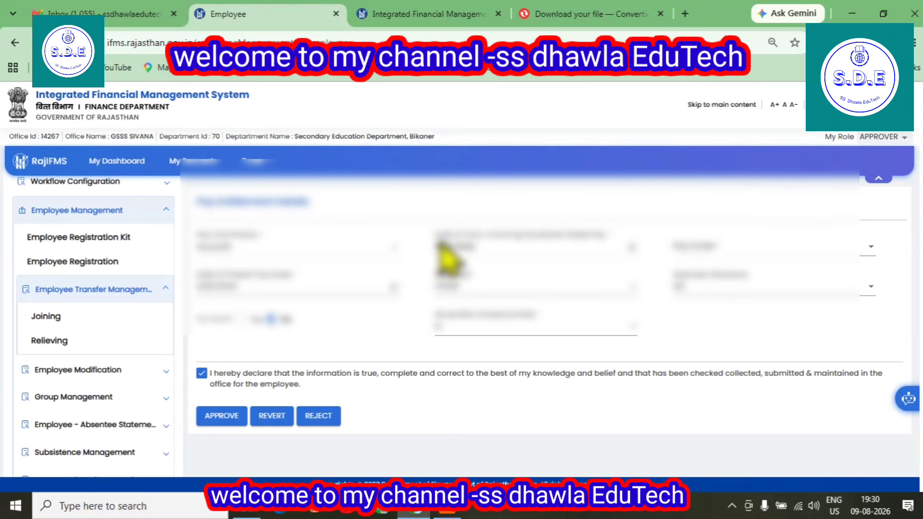
pyautogui.click(713, 248)
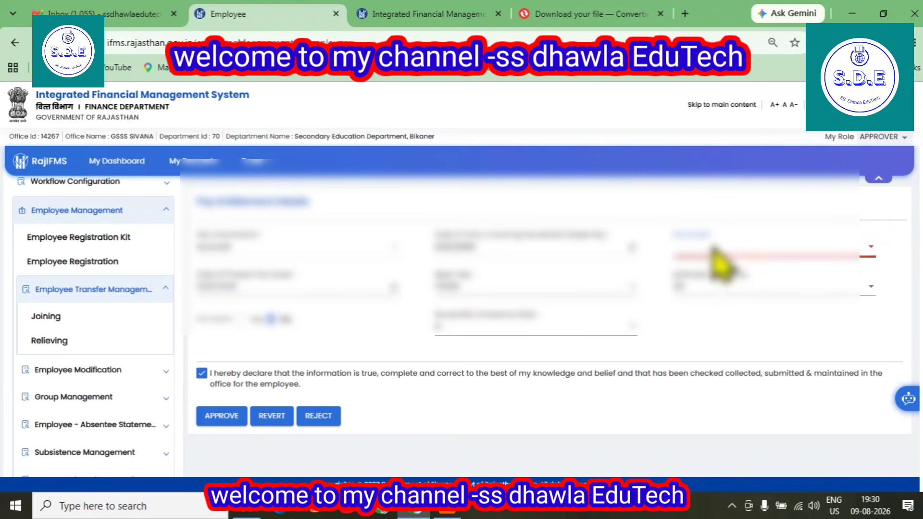
pyautogui.click(807, 411)
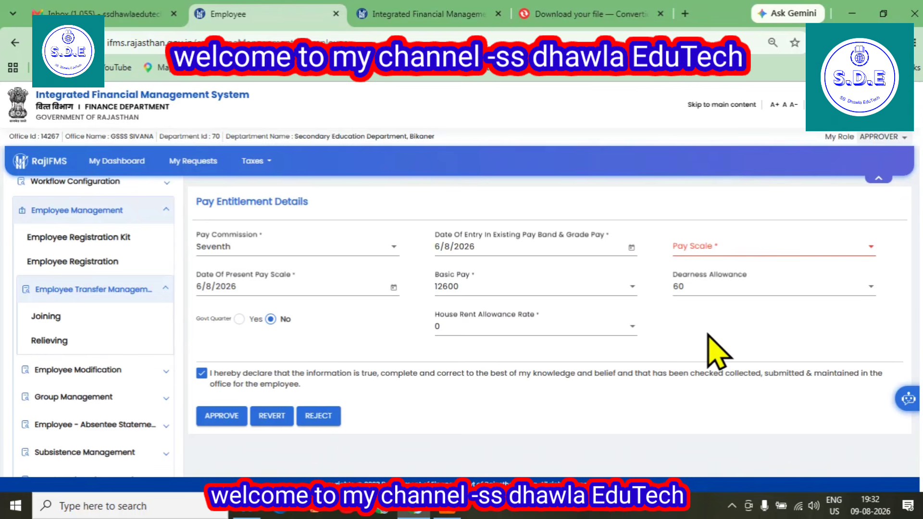
# - Leave the registration request for My Task List and bring up the IFMS portal's home page in the other browser tab
pyautogui.scroll(3, 179, 331)
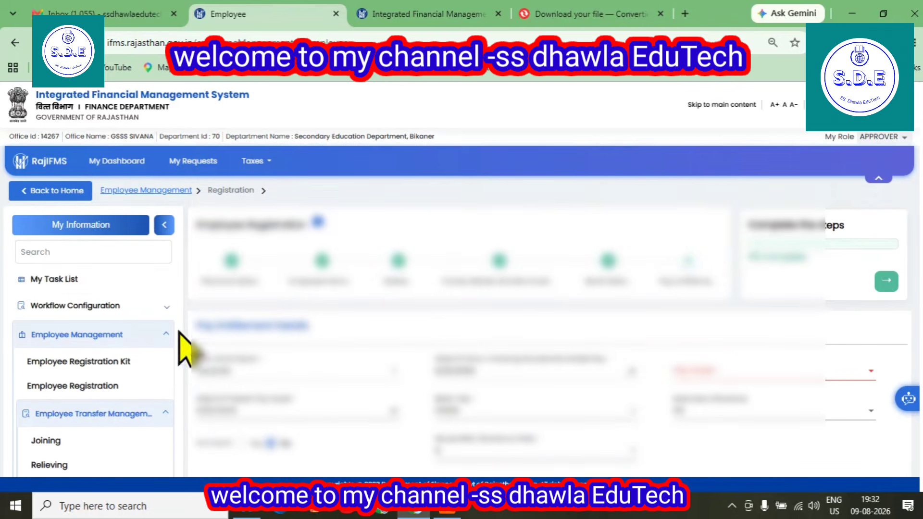
pyautogui.click(68, 287)
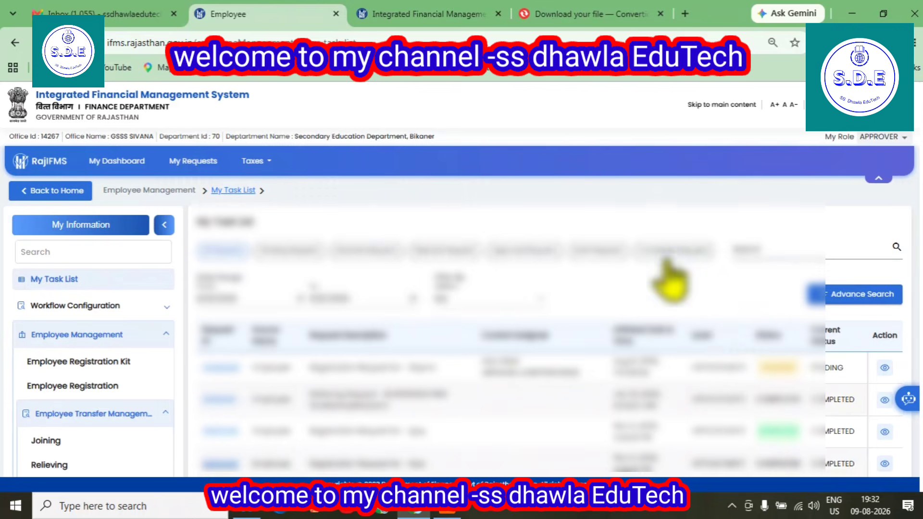
pyautogui.click(409, 14)
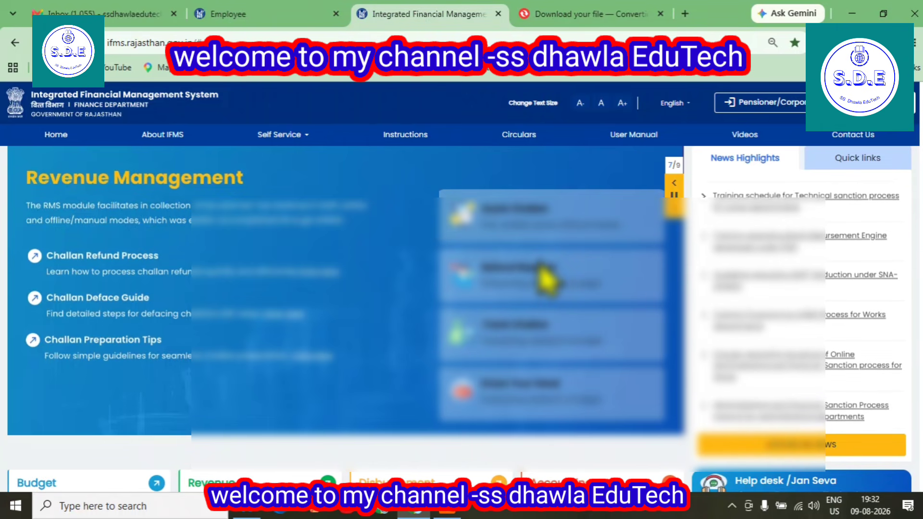